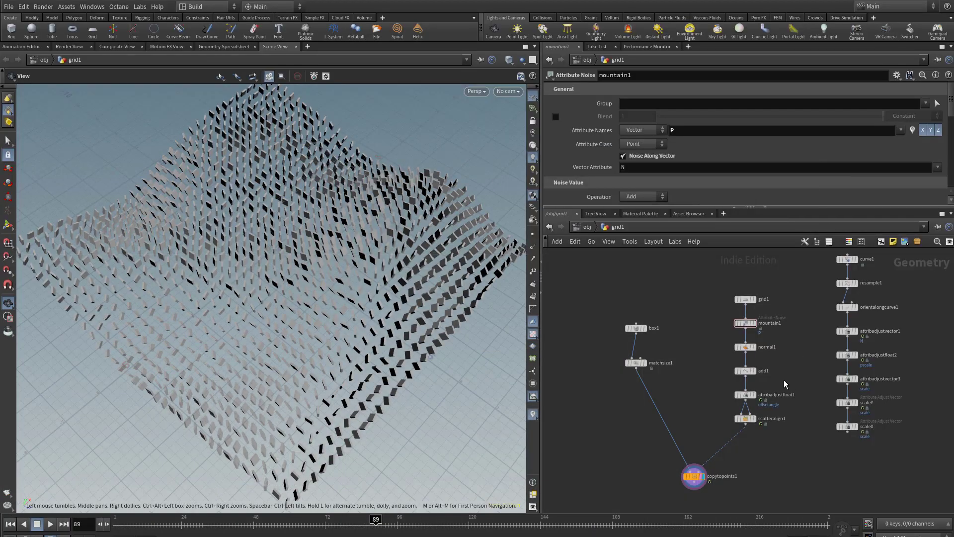
- Move the box1 and matchsize1 nodes together further down in the network, closer to copytopoints1
middle_drag(689, 357, 698, 333)
drag(600, 371, 663, 301)
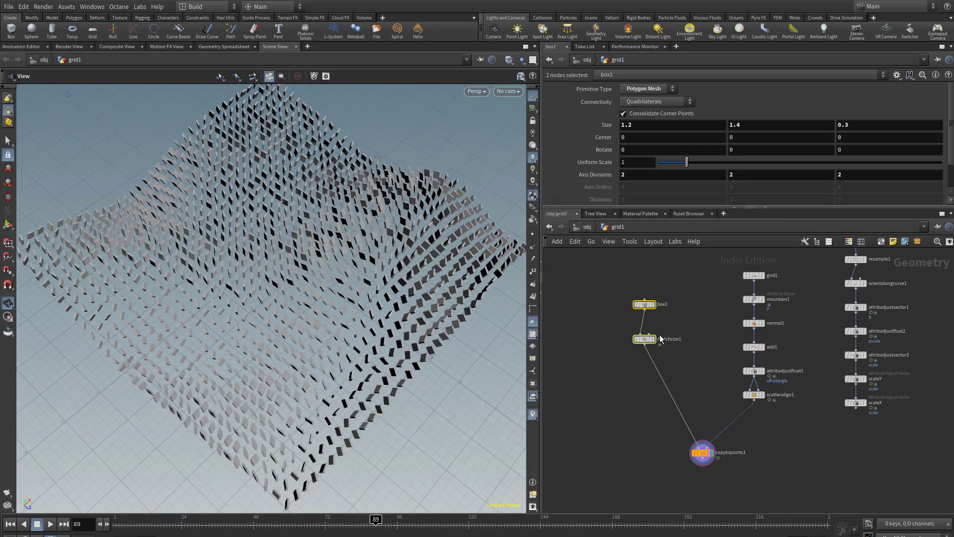
drag(644, 342, 648, 407)
click(695, 370)
- Display box1 and then matchsize1 in the viewport to compare how the box sits relative to the ground plane
middle_drag(698, 333, 672, 343)
scroll(681, 342, up, 2)
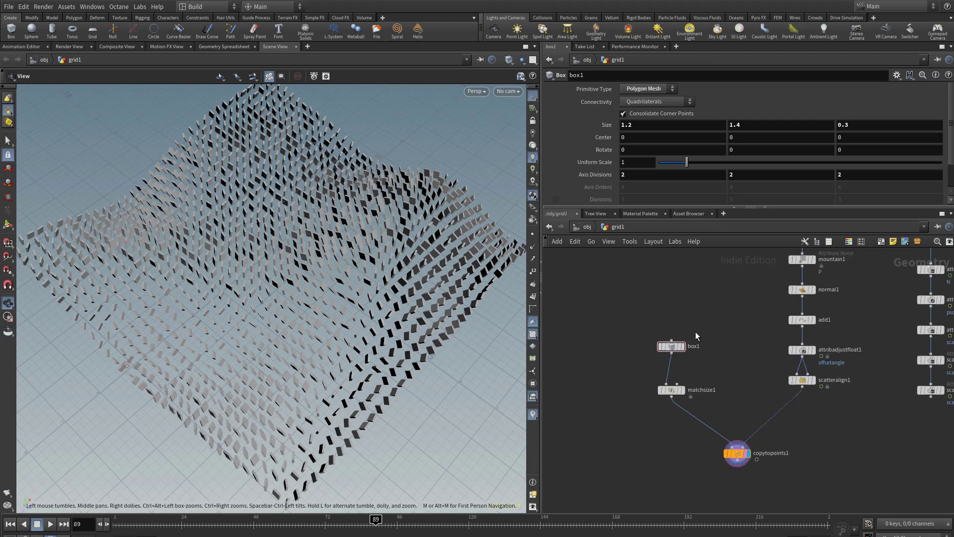
scroll(696, 332, up, 5)
click(660, 374)
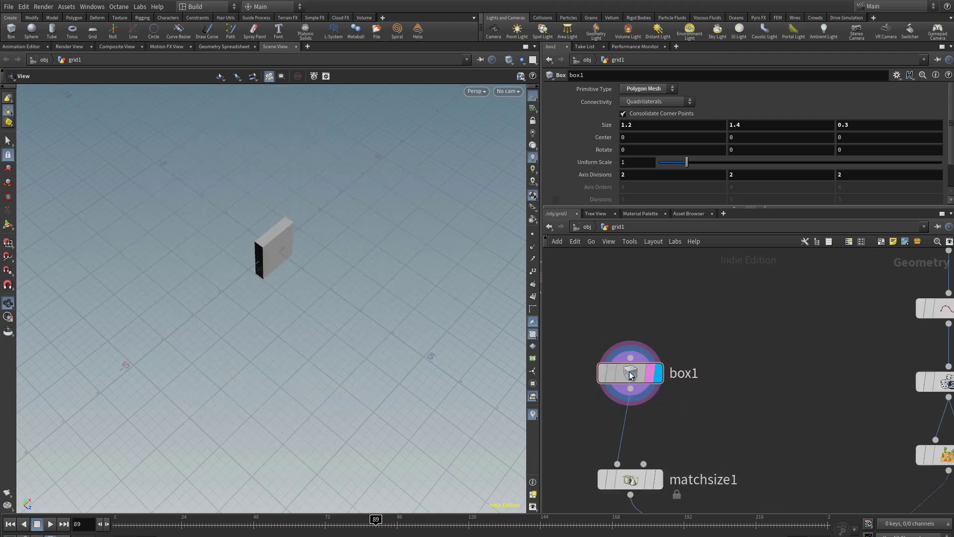
click(631, 375)
middle_drag(730, 347, 725, 259)
click(645, 396)
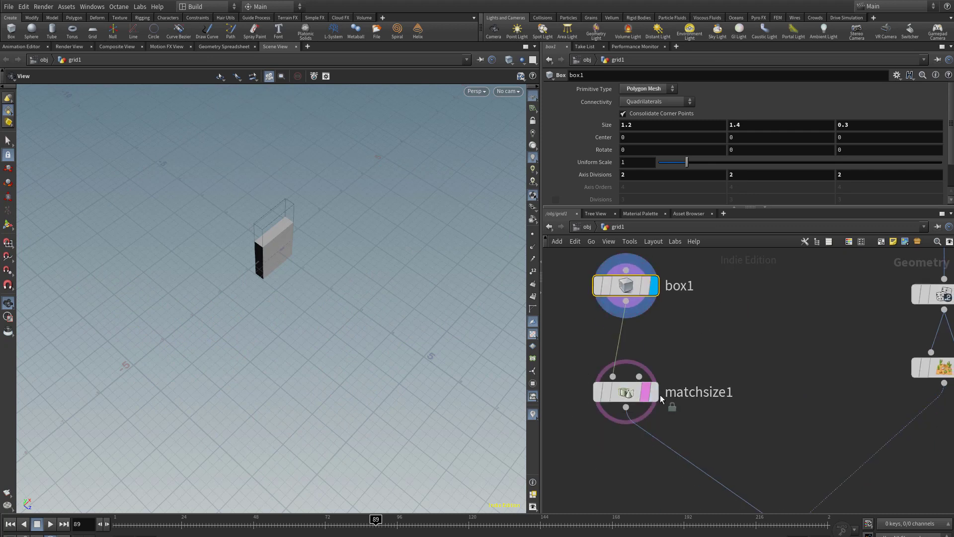
click(654, 396)
click(627, 391)
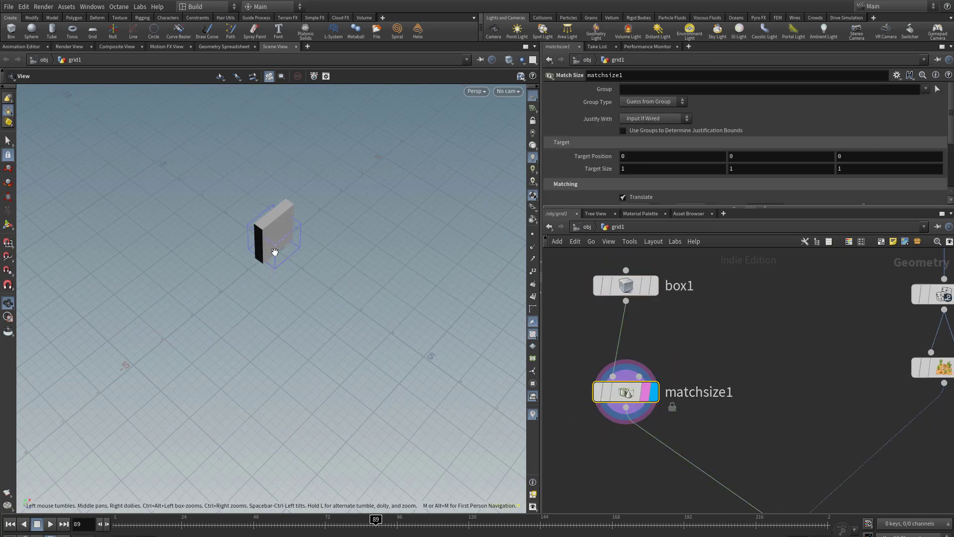
right_drag(273, 251, 298, 247)
drag(298, 247, 271, 205)
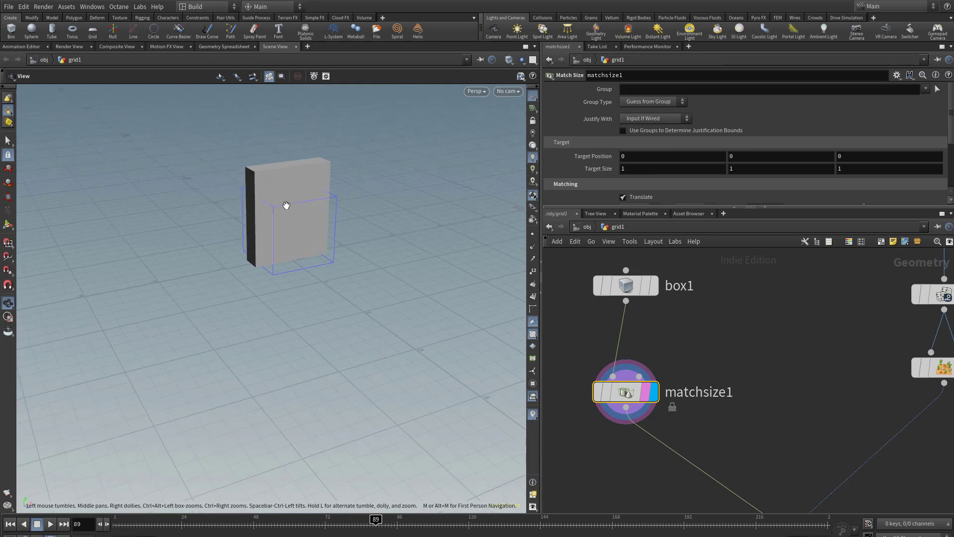
- Duplicate the grid1 node as a separate, unconnected grid node
scroll(800, 375, down, 3)
middle_drag(807, 263, 746, 374)
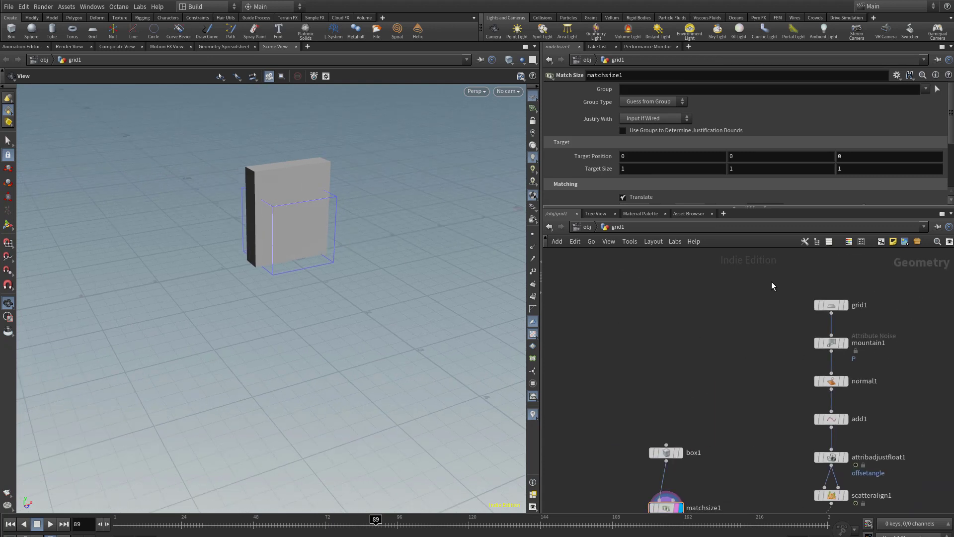
click(827, 305)
key(ctrl+c)
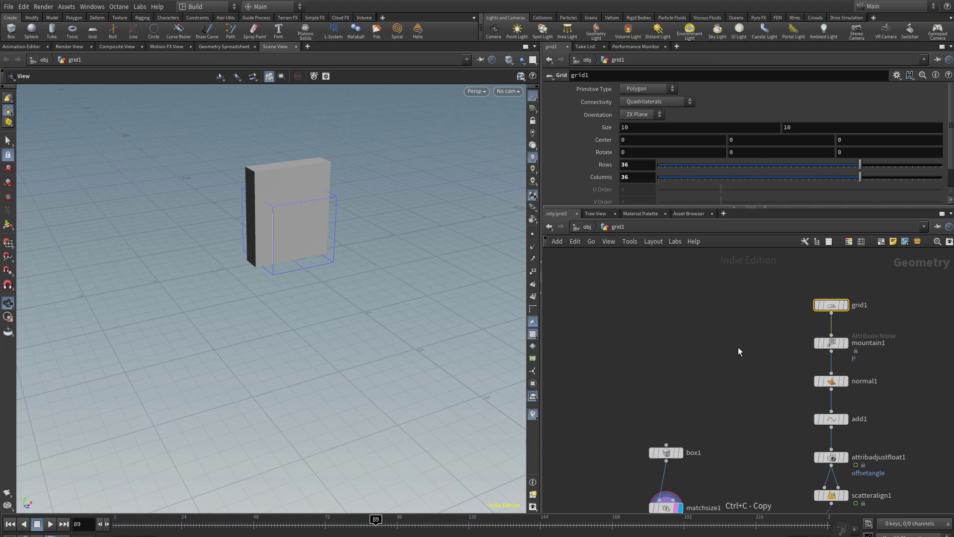
key(ctrl+v)
- Detach the grid1-to-scatteralign1 chain from copytopoints1, move it beyond the curve chain, and place the new grid2 node above copytopoints1
scroll(711, 338, down, 4)
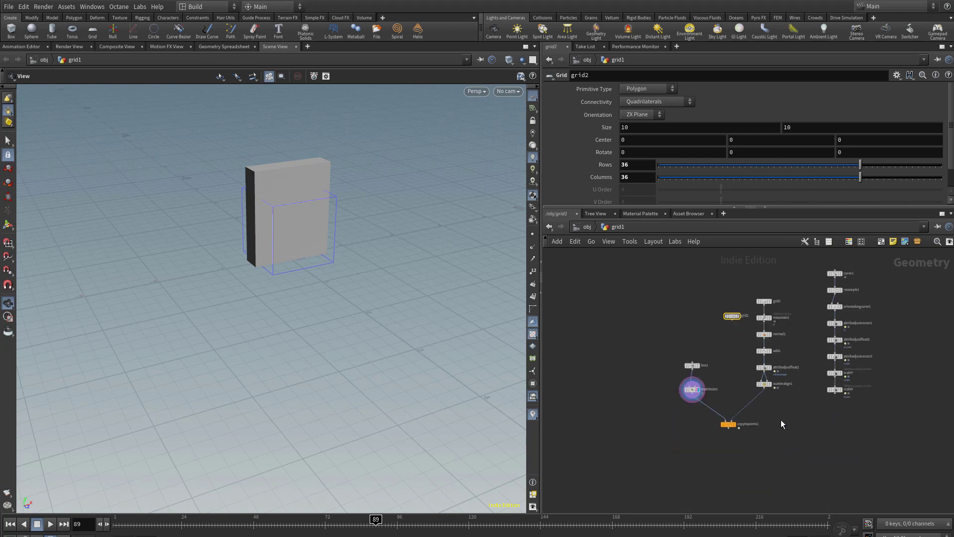
drag(796, 295, 902, 368)
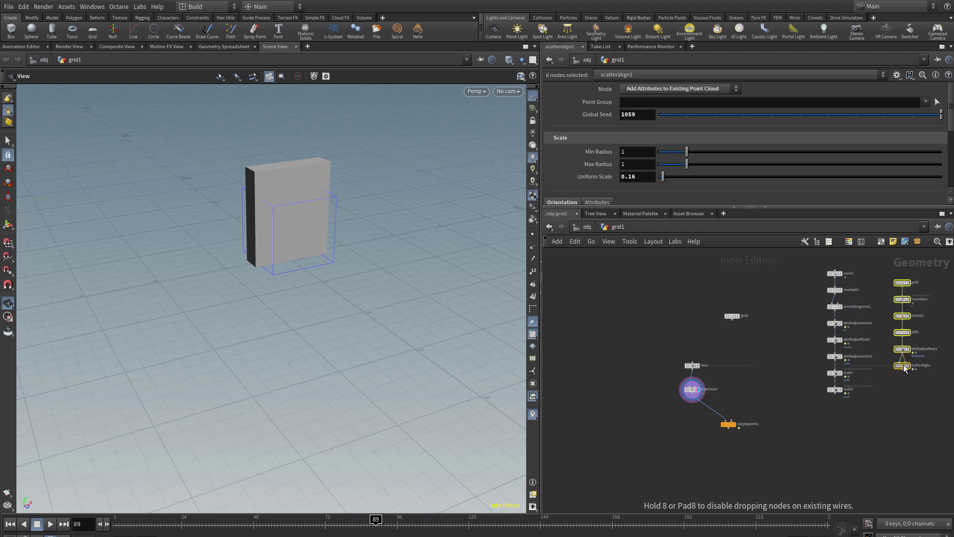
right_drag(772, 374, 790, 343)
drag(777, 274, 776, 308)
click(759, 372)
- Display grid2 in the viewport and switch the shading to wireframe
click(790, 308)
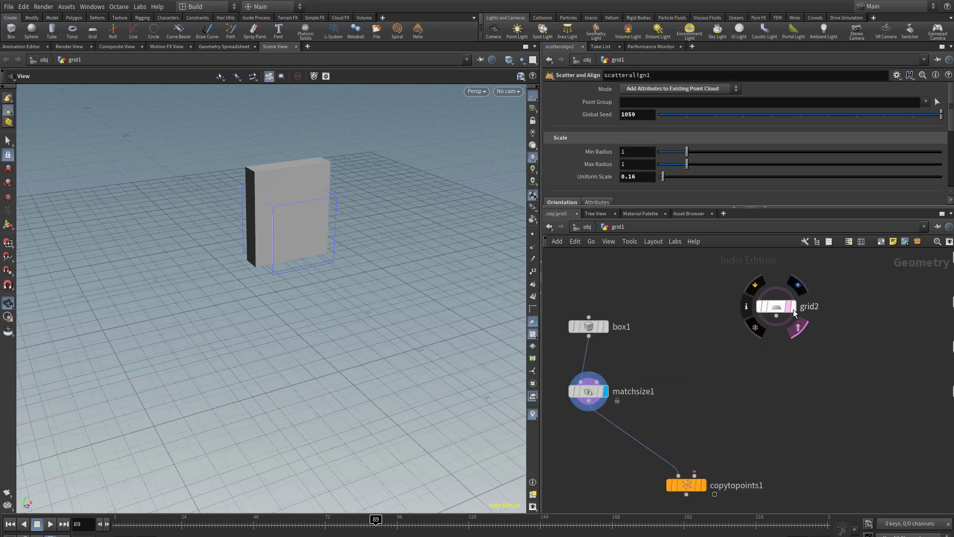
click(794, 312)
scroll(280, 313, down, 3)
scroll(293, 322, up, 4)
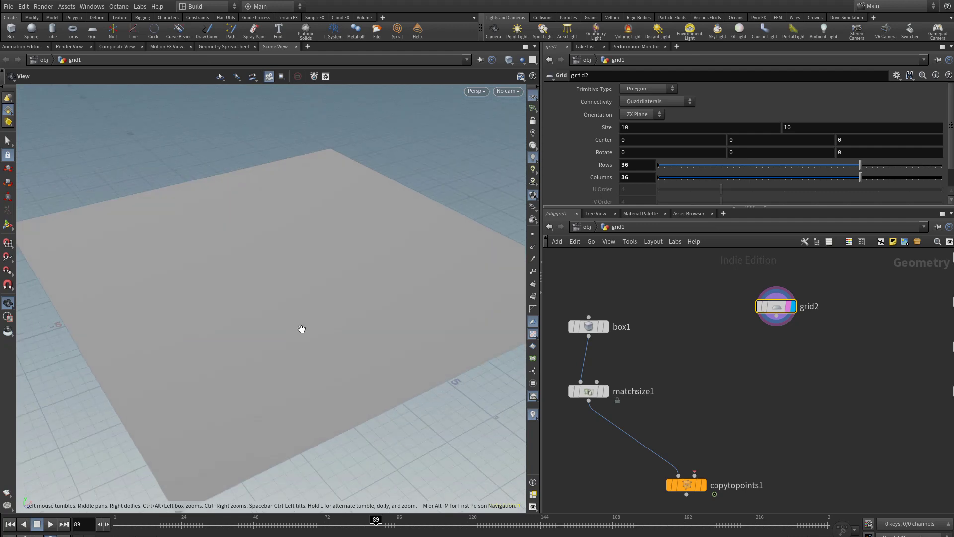
key(w)
scroll(303, 321, down, 2)
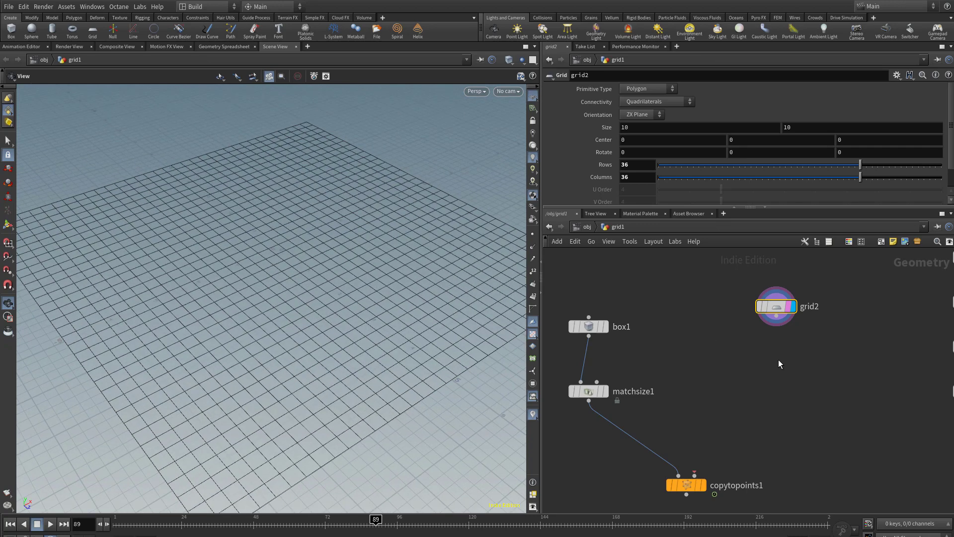
- Add a Normal node after grid2 and set it to add normals to points
key(Tab)
text(norm)
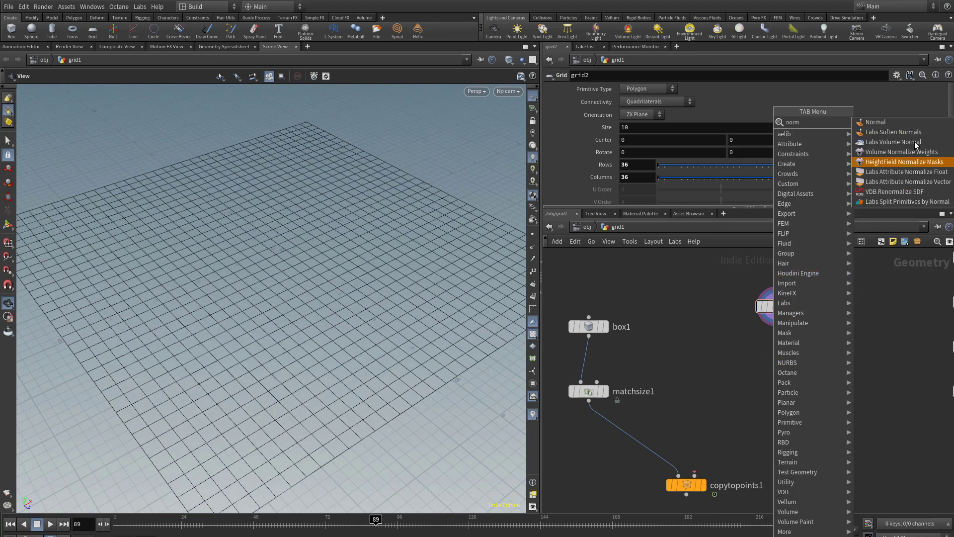
click(908, 123)
click(778, 375)
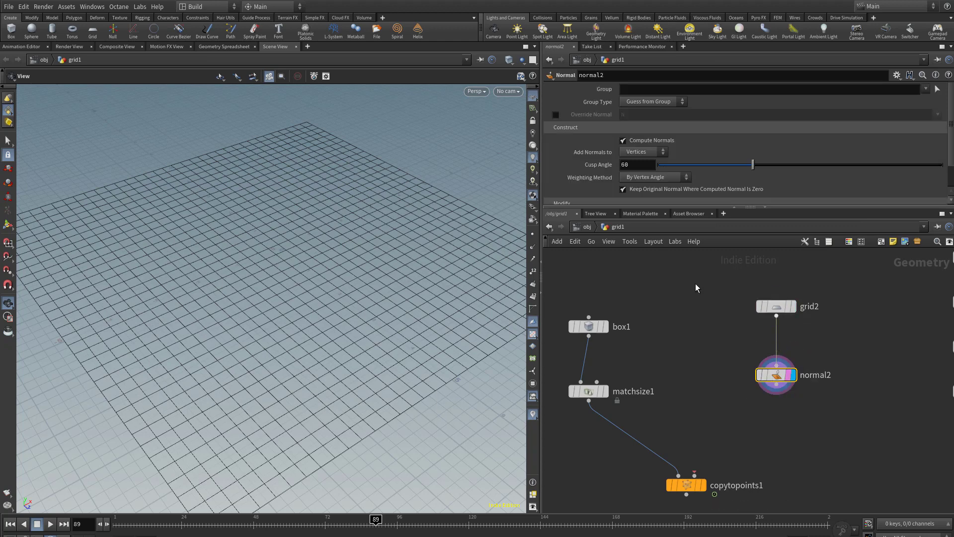
click(643, 152)
click(636, 163)
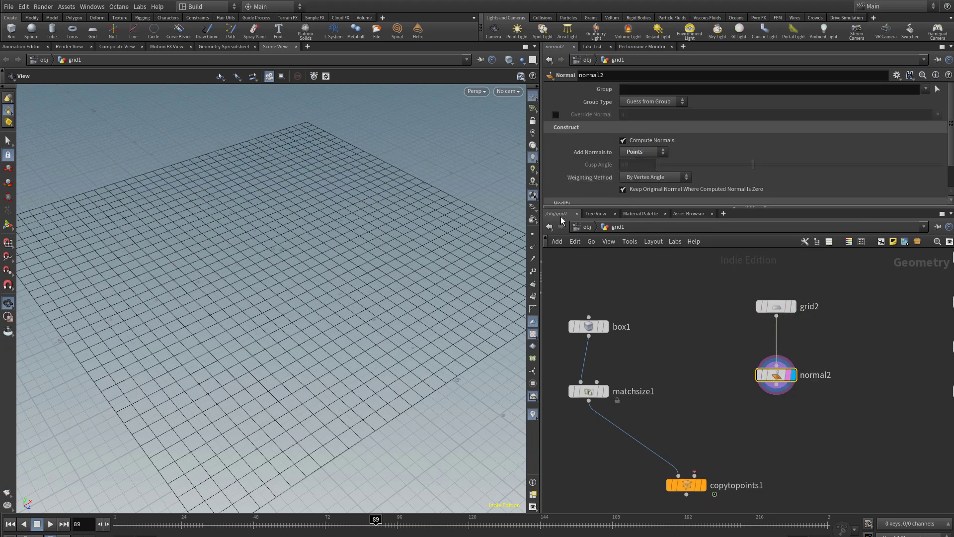
- Check the direction of the grid's point normals in the viewport
click(532, 247)
drag(299, 268, 305, 279)
click(533, 250)
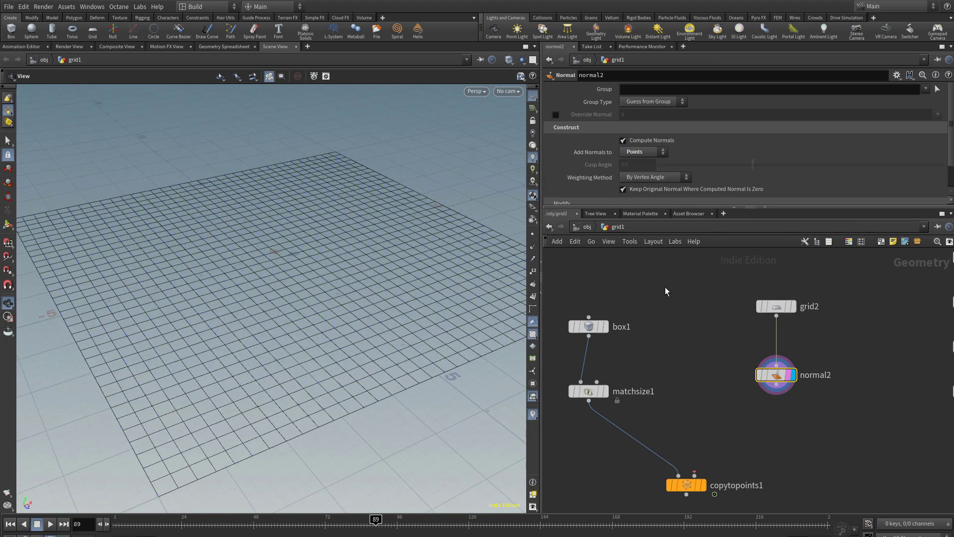
- Move copytopoints1 further down to make room for another node below normal2
middle_drag(727, 402, 695, 338)
click(696, 339)
drag(657, 419, 661, 463)
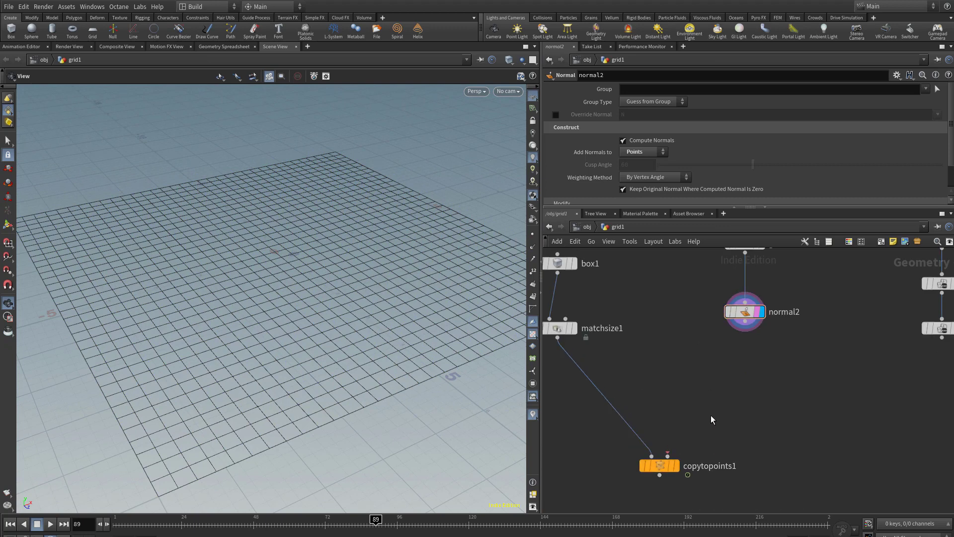
key(Tab)
key(Escape)
key(Tab)
text(sccat)
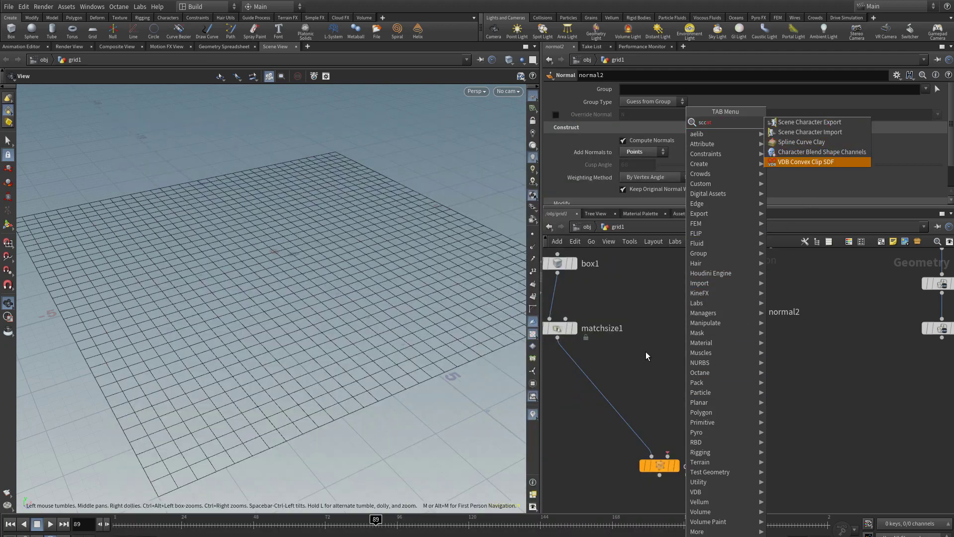
key(Escape)
- Add a Scatter and Align node connected below normal2
key(Tab)
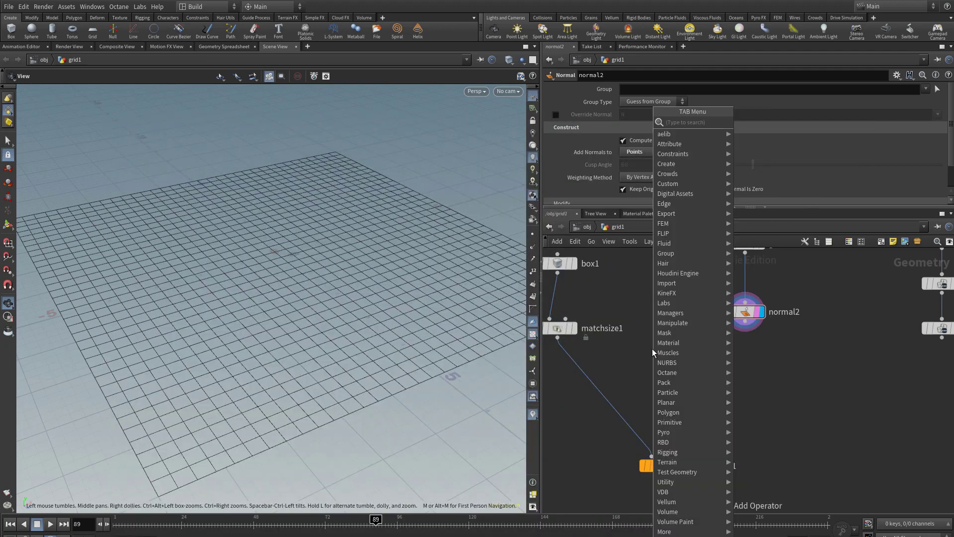
text(scat)
click(768, 132)
click(722, 364)
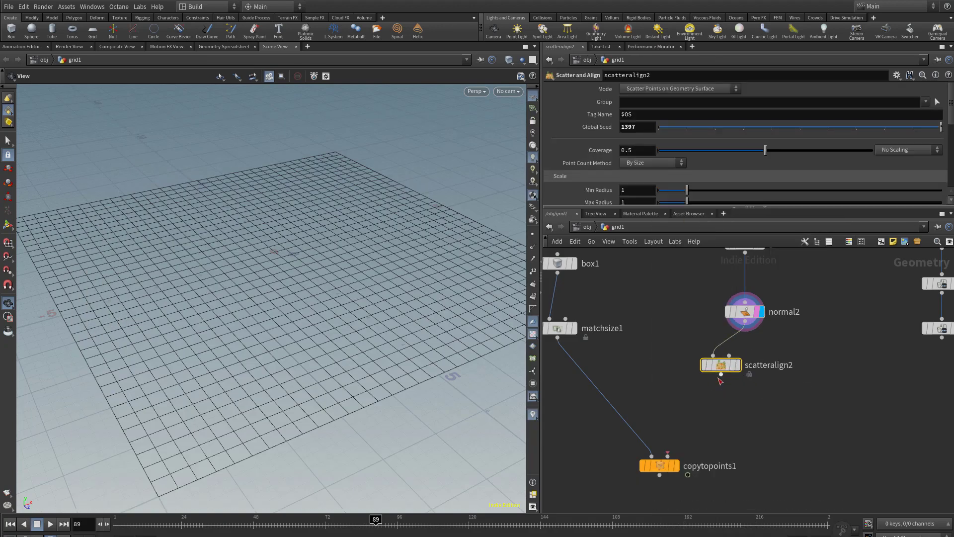
- Wire scatteralign2 into the target points input of copytopoints1 and display the copied boxes in shaded mode
drag(721, 374, 679, 458)
click(673, 467)
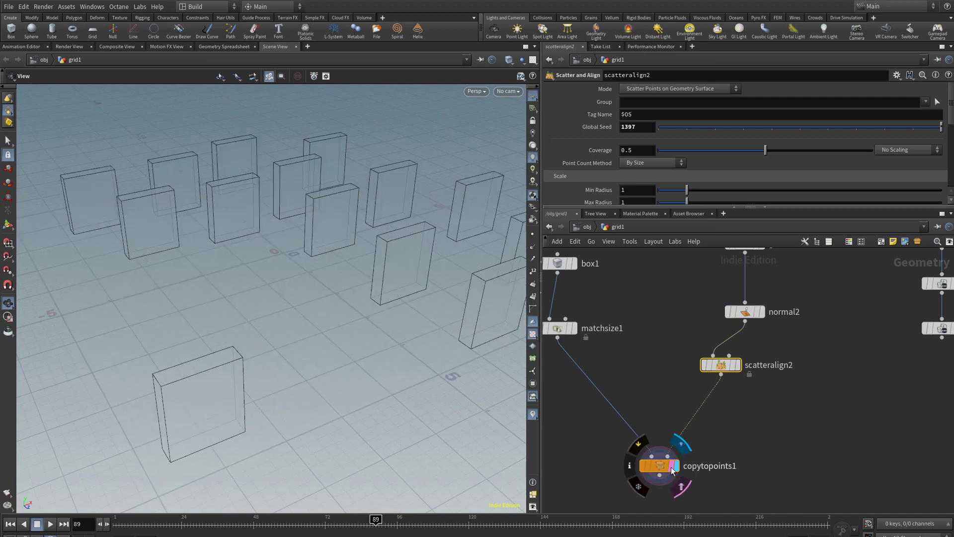
click(659, 465)
mouse_move(329, 259)
mouse_down()
mouse_move(371, 272)
mouse_move(326, 279)
mouse_up()
scroll(321, 286, down, 5)
key(shift+w)
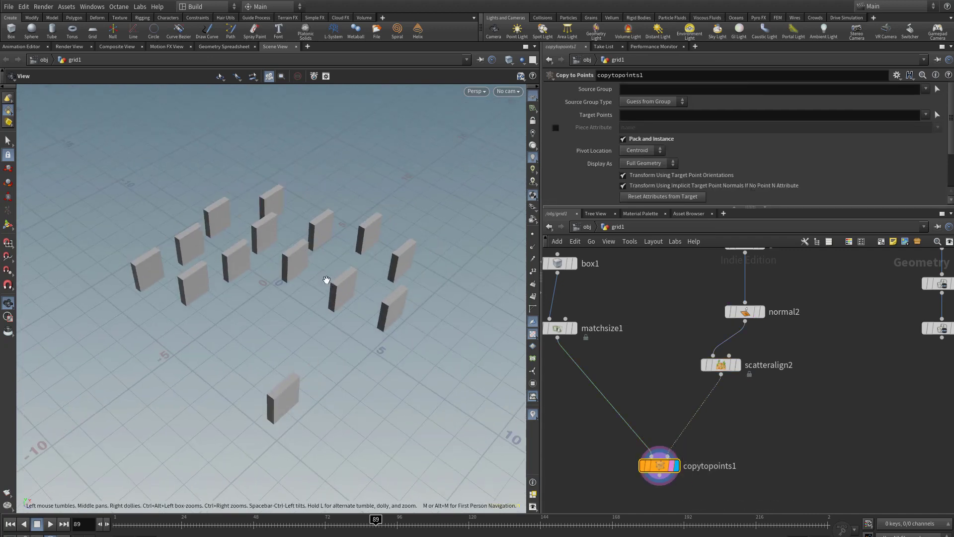
scroll(326, 279, up, 3)
- Enlarge the parameter area and lower the minimum and maximum radius of scatteralign2 below 1
click(720, 365)
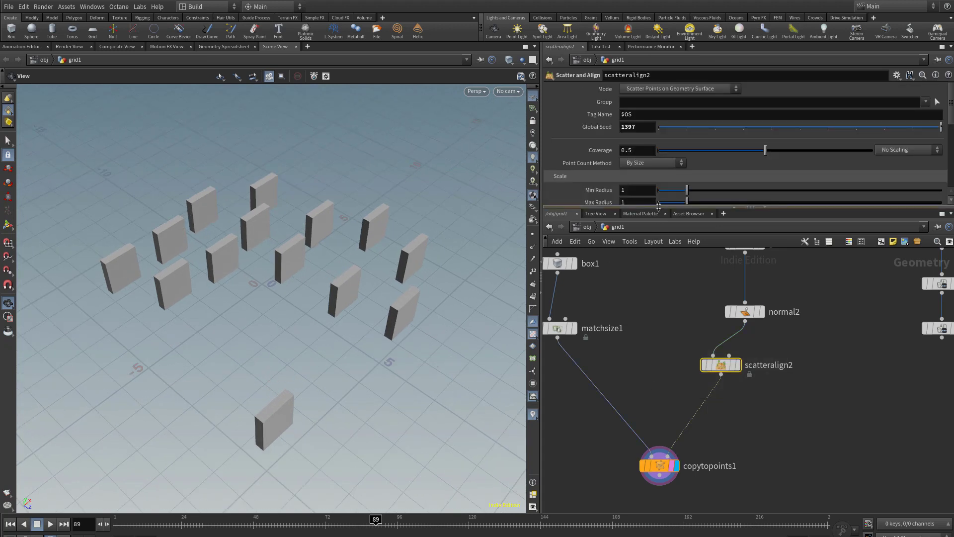
drag(750, 206, 750, 273)
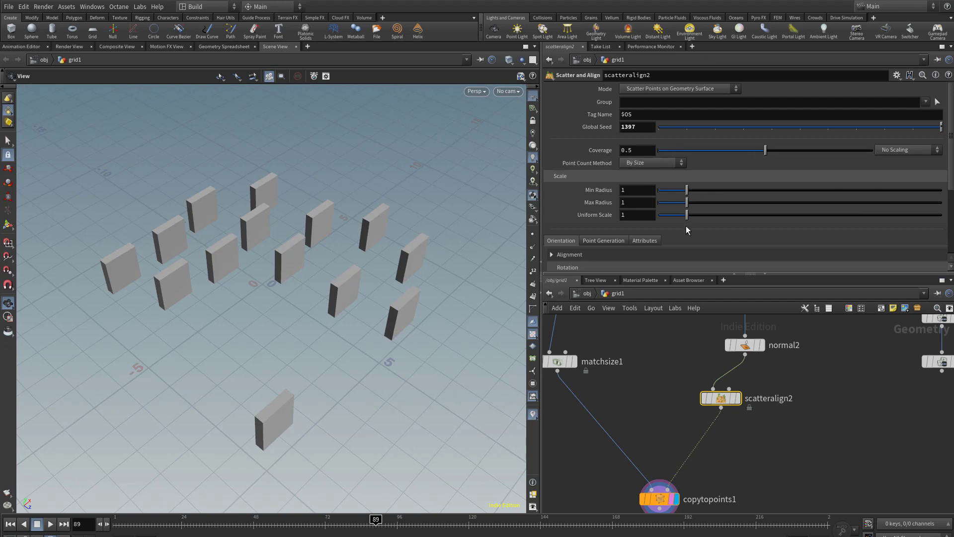
drag(678, 217, 677, 192)
- Set scatteralign2's point count method to By Density with a density scale of 4.85
click(648, 162)
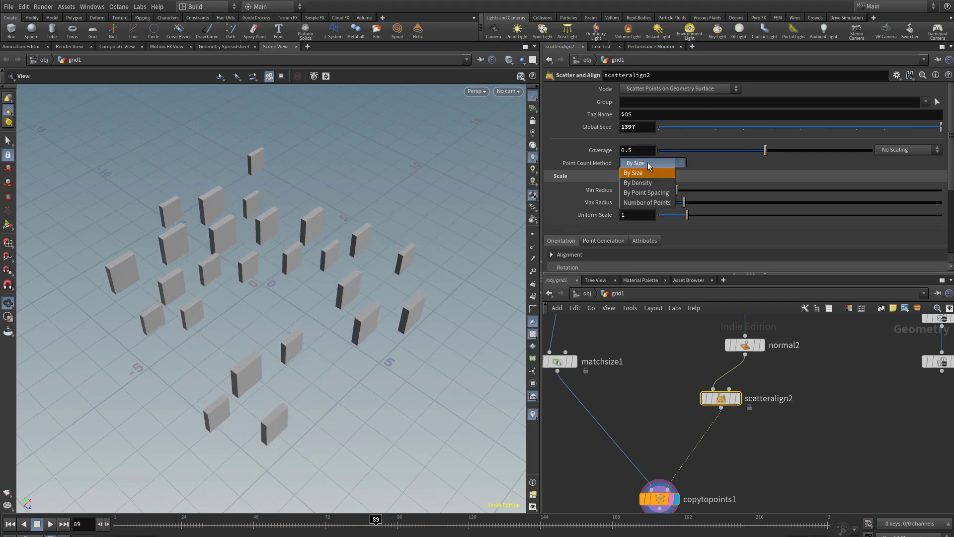
click(648, 184)
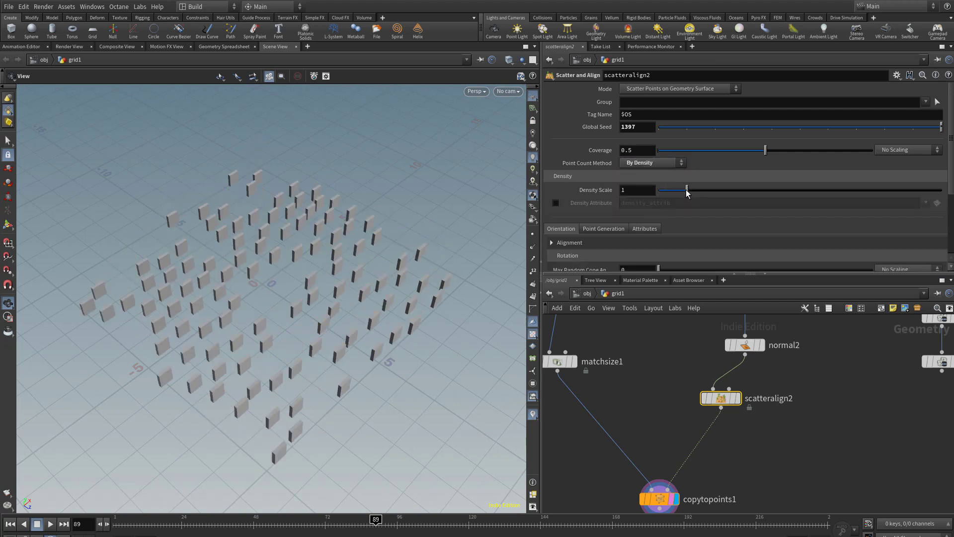
drag(688, 191, 808, 191)
right_drag(247, 269, 267, 239)
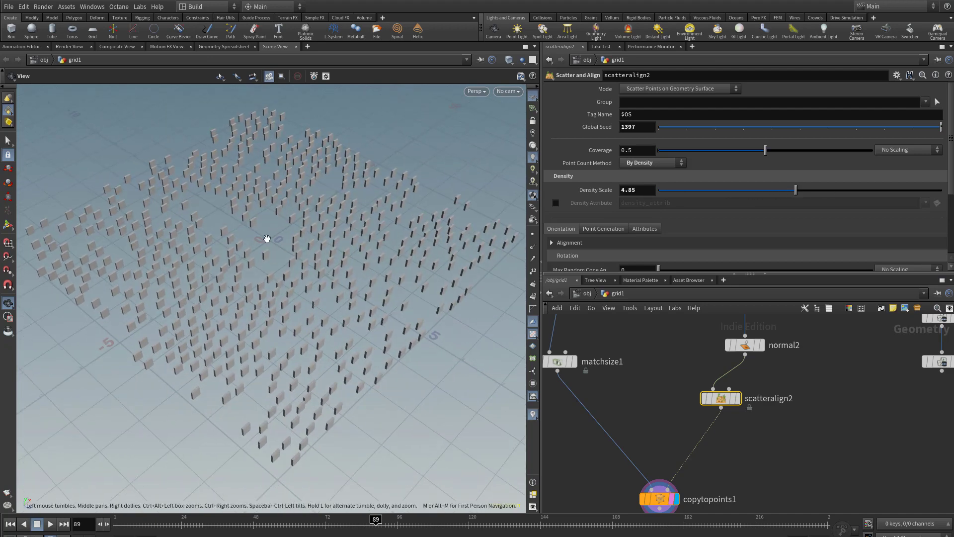
drag(284, 248, 249, 254)
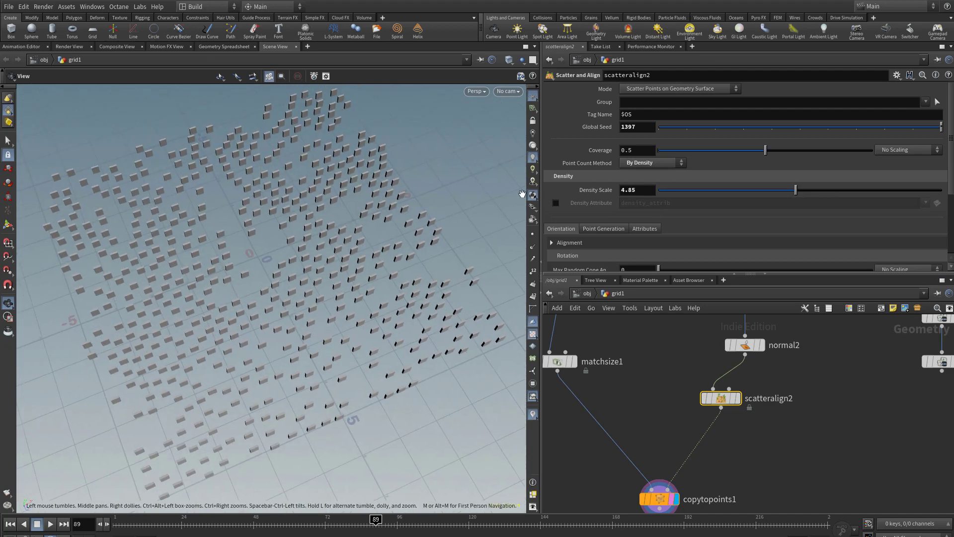
- Raise the Relax Iterations in scatteralign2's point generation settings to 100
click(610, 229)
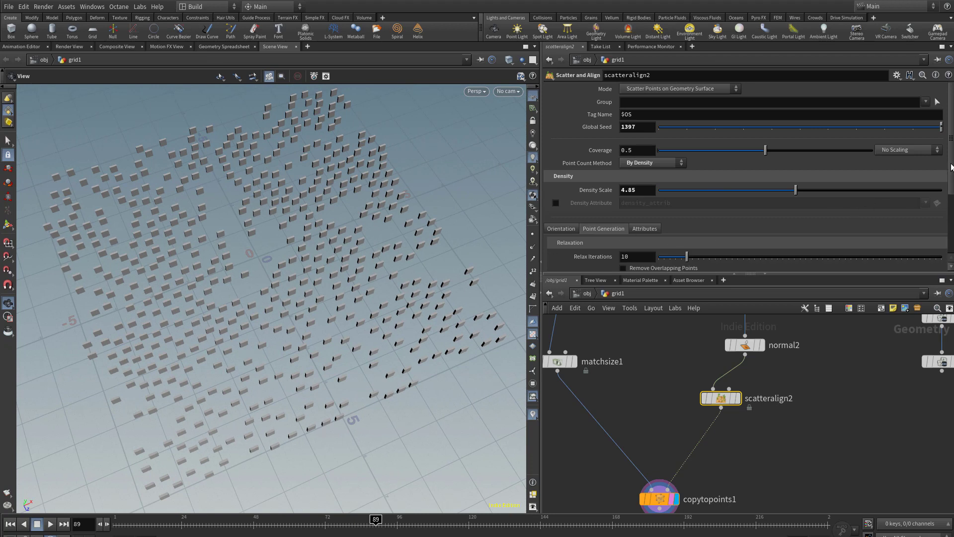
scroll(657, 217, down, 3)
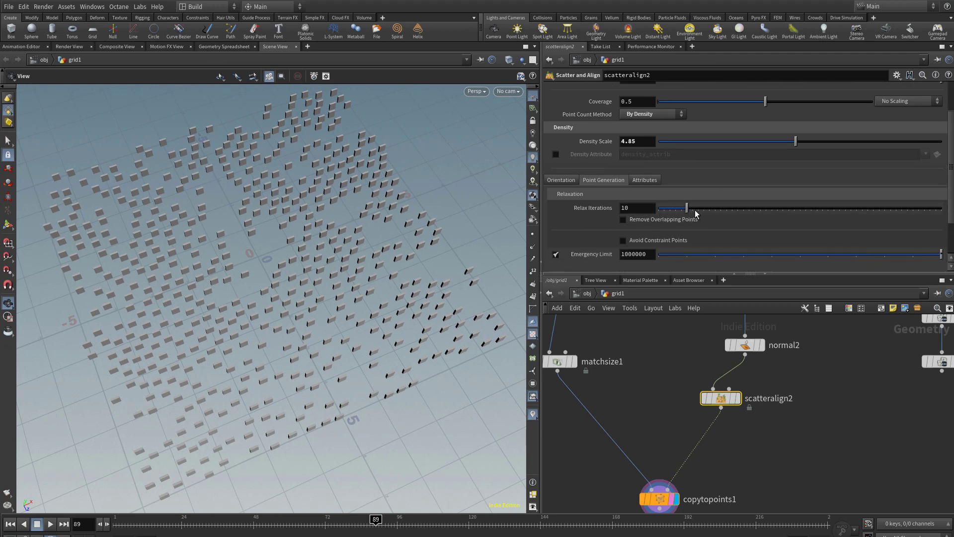
drag(688, 207, 944, 208)
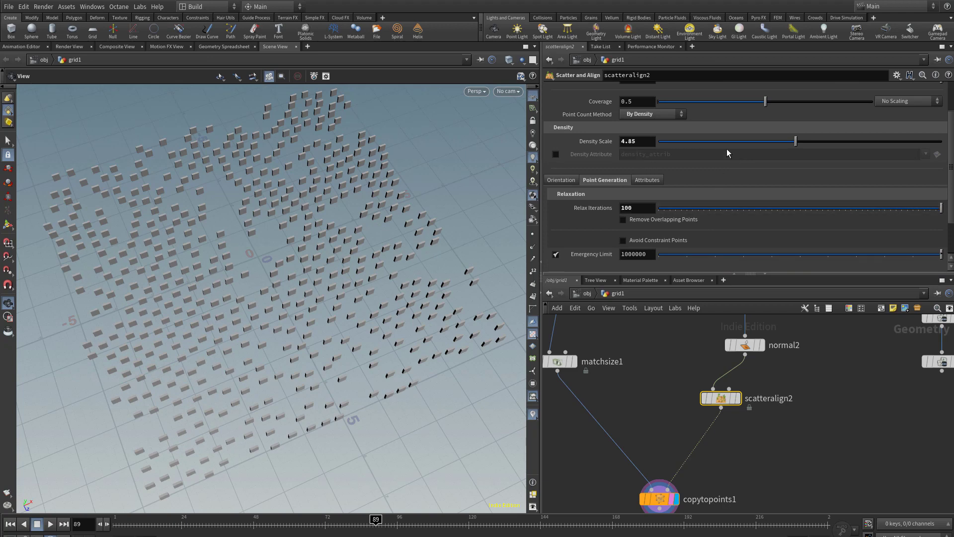
- Set scatteralign2's Coverage to 1 and its Density Scale to 2.6
drag(807, 144, 734, 156)
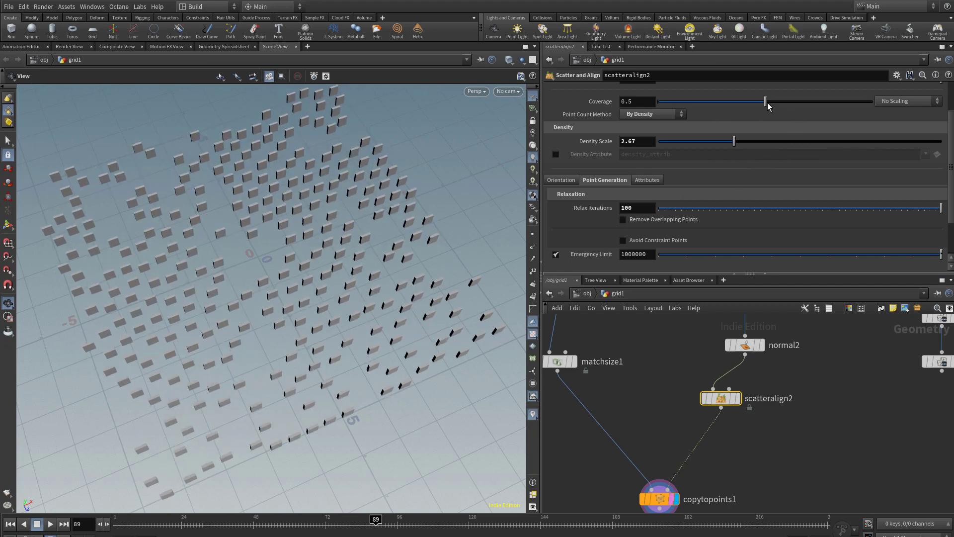
drag(767, 102, 917, 105)
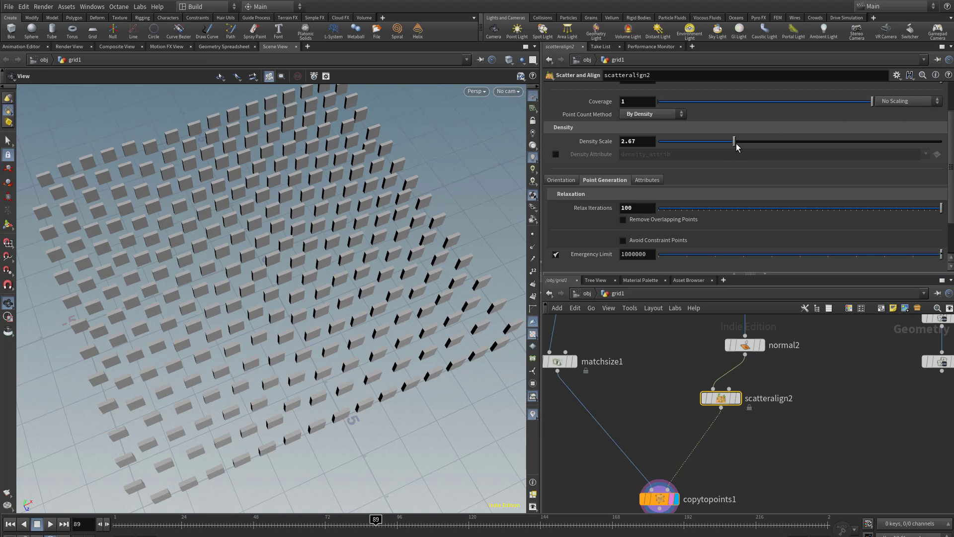
mouse_move(736, 145)
mouse_down()
mouse_move(762, 146)
mouse_move(673, 148)
mouse_move(736, 146)
mouse_move(724, 146)
mouse_up()
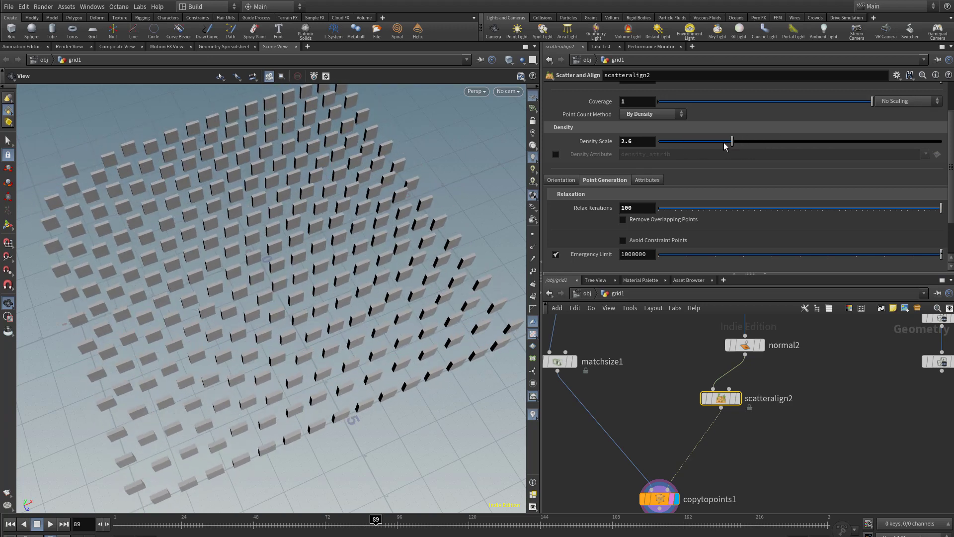
- Set scatteralign2's point count method to Number of Points with 500 total points
click(650, 115)
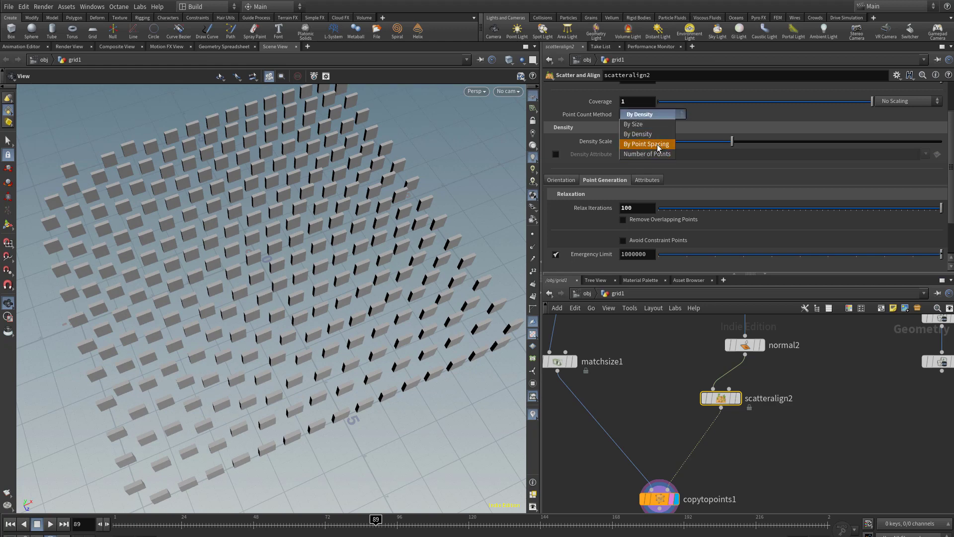
click(659, 144)
click(645, 117)
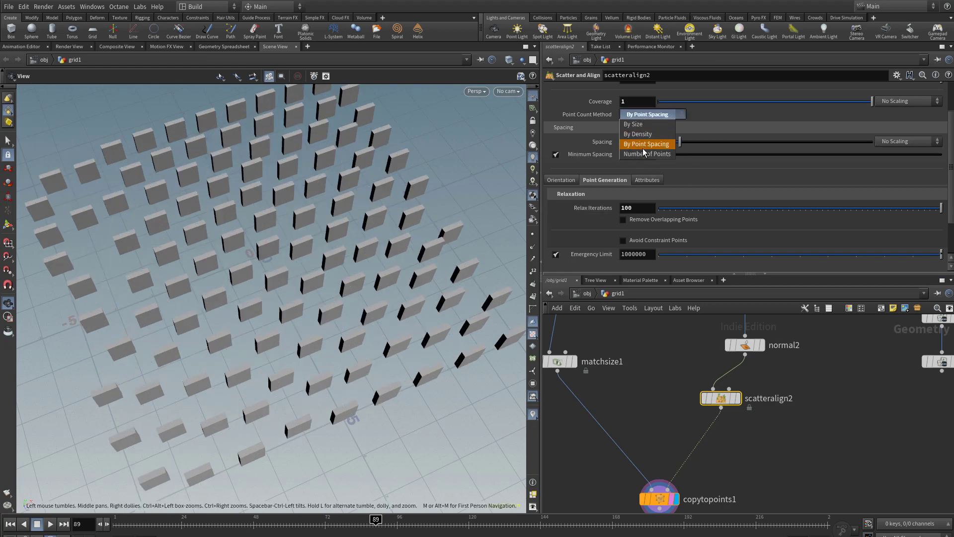
click(645, 154)
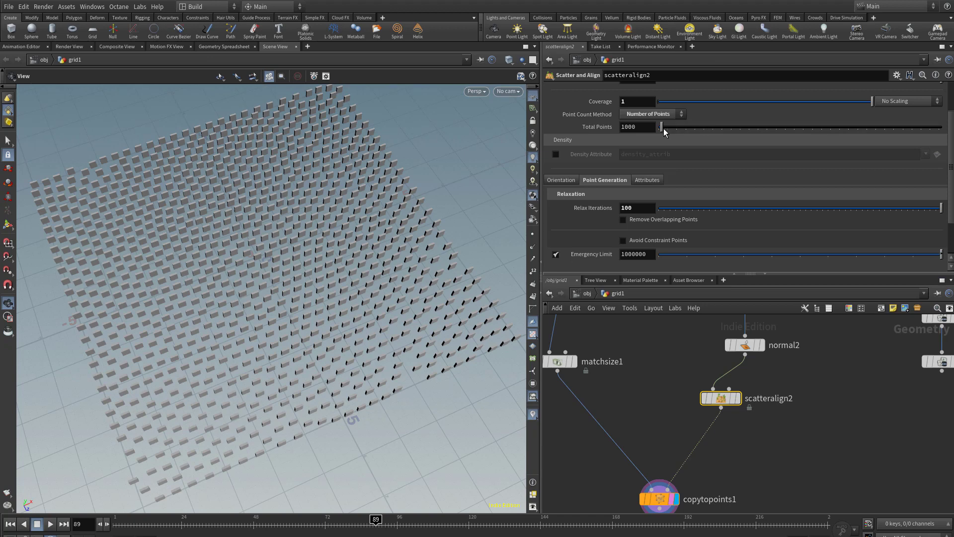
double_click(639, 128)
text(500)
key(Return)
alt+drag(250, 270, 490, 274)
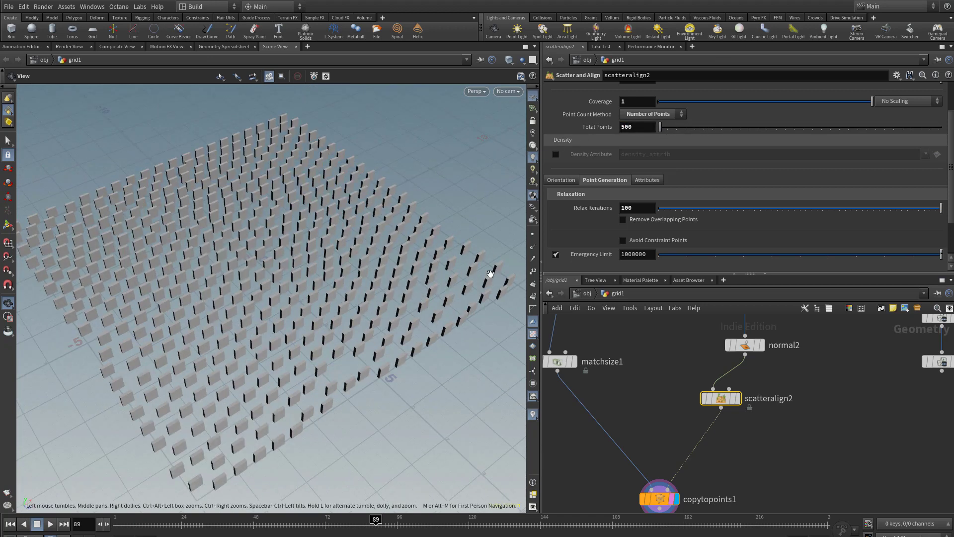
- Open scatteralign2's orientation settings and set the Max Angle of the rotation around normal to 93
click(568, 180)
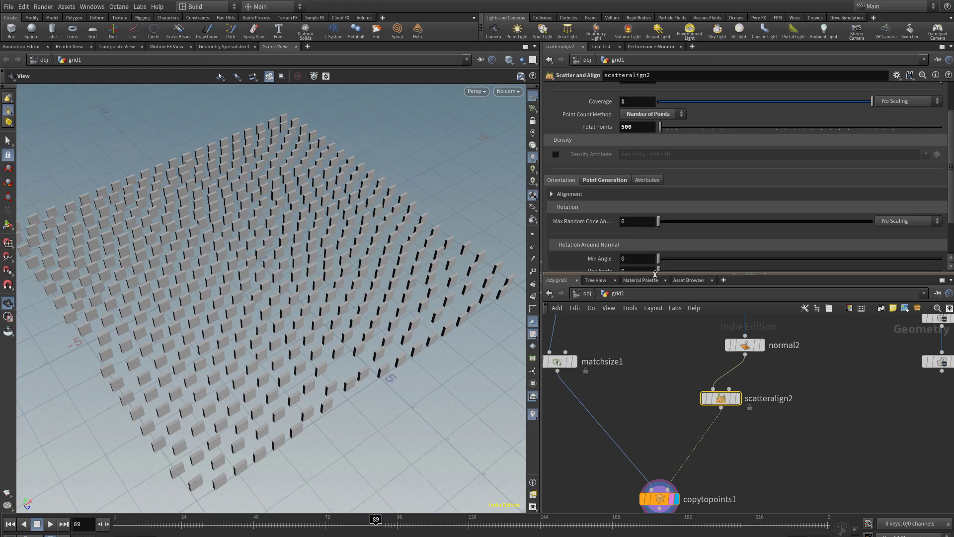
drag(653, 274, 656, 322)
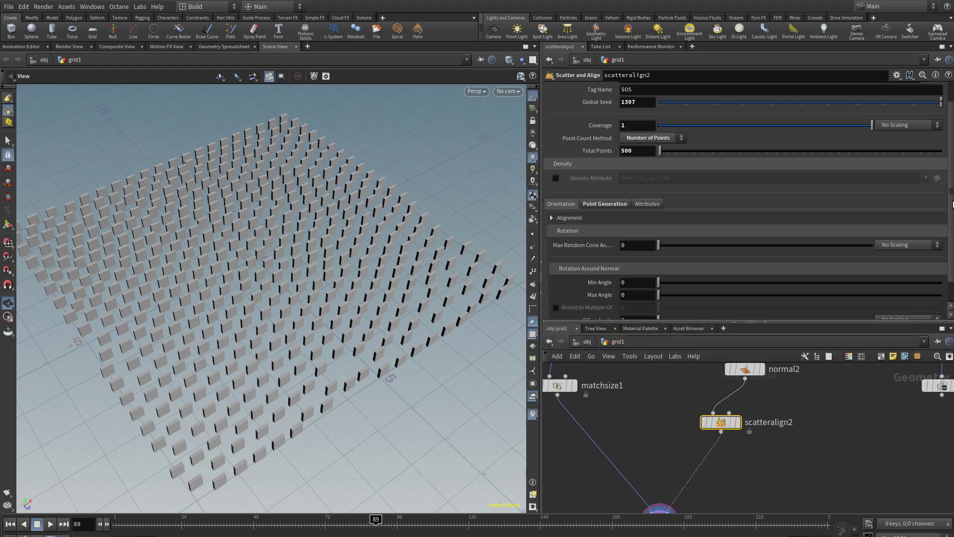
scroll(947, 241, down, 1)
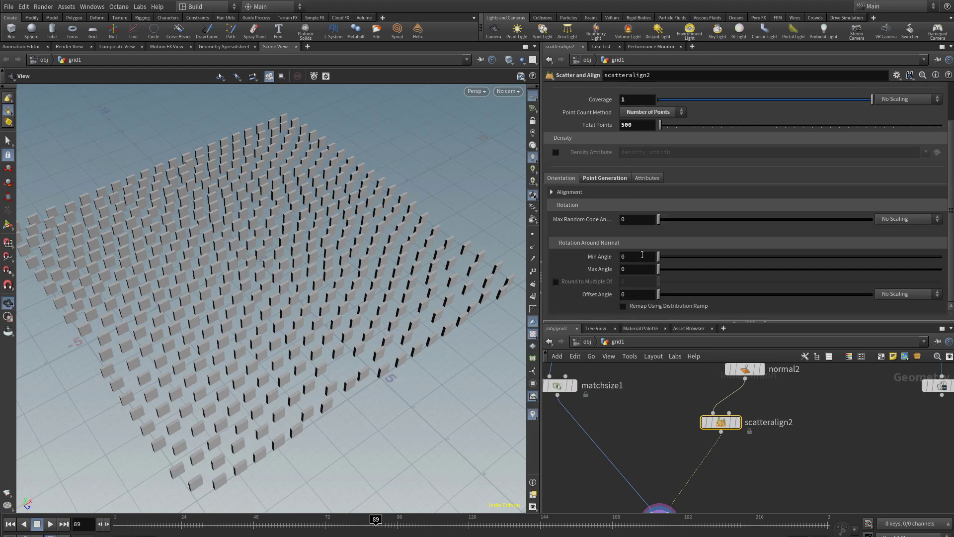
drag(662, 222, 637, 228)
drag(660, 270, 731, 269)
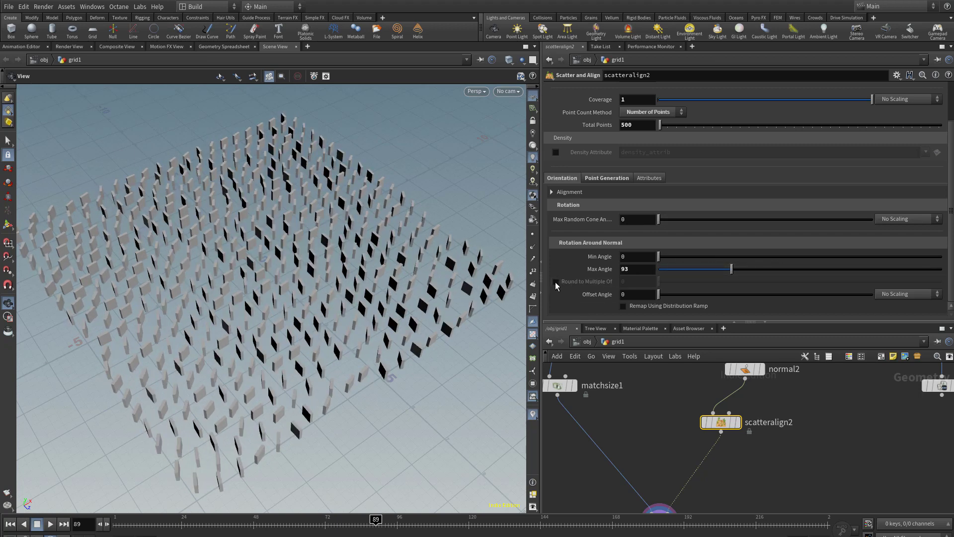
- Round the rotation around normal to multiples of 45 and raise its Max Angle to 179.7
click(555, 282)
right_drag(234, 285, 277, 287)
drag(278, 286, 302, 288)
middle_drag(302, 288, 317, 240)
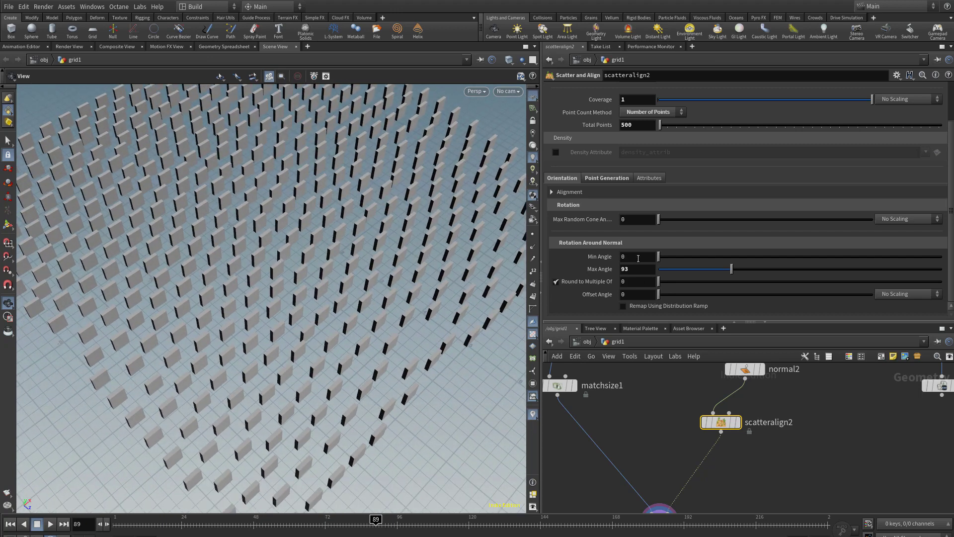
click(637, 282)
text(45)
key(Return)
drag(743, 268, 800, 270)
drag(331, 291, 302, 316)
scroll(293, 289, down, 4)
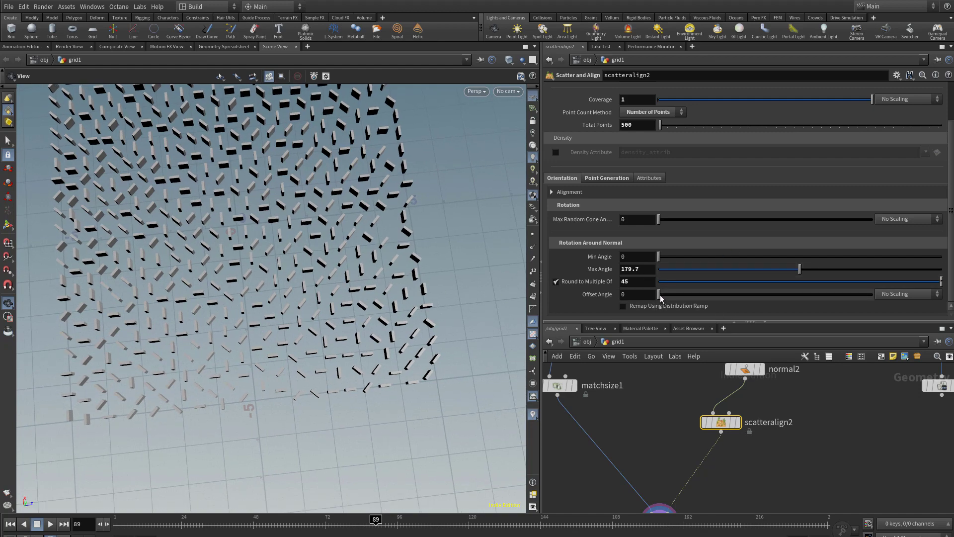
- Turn off rounding to a multiple and reset the Max Angle of the rotation around normal to 0
drag(661, 294, 614, 297)
click(556, 281)
drag(695, 321, 695, 302)
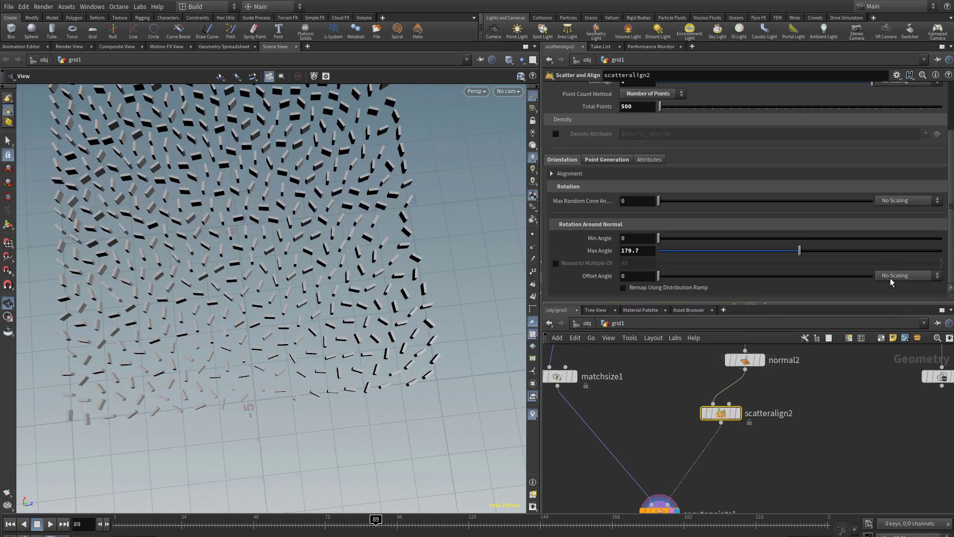
drag(799, 250, 596, 264)
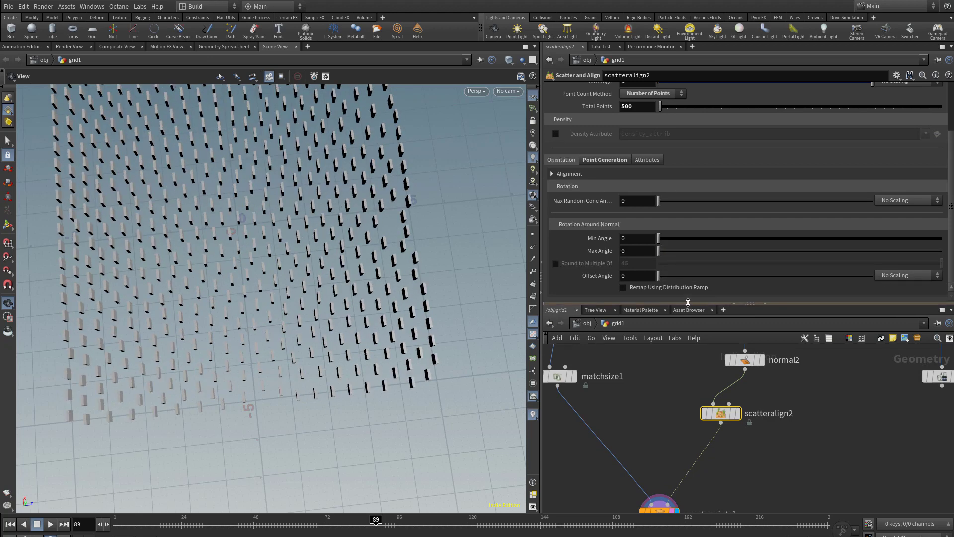
- Switch the scaling mode of scatteralign2's Offset Angle to Scale by Attribute
drag(688, 301, 691, 275)
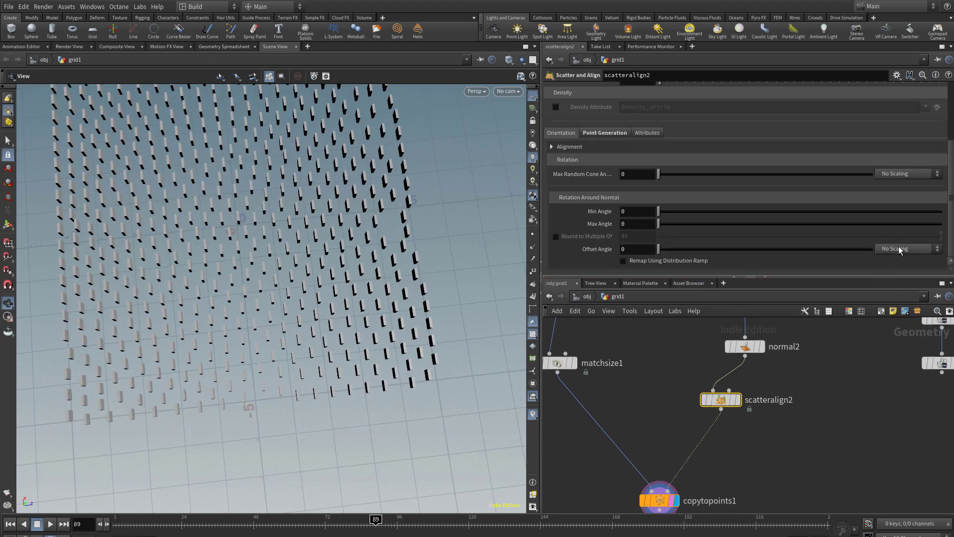
click(900, 250)
click(897, 270)
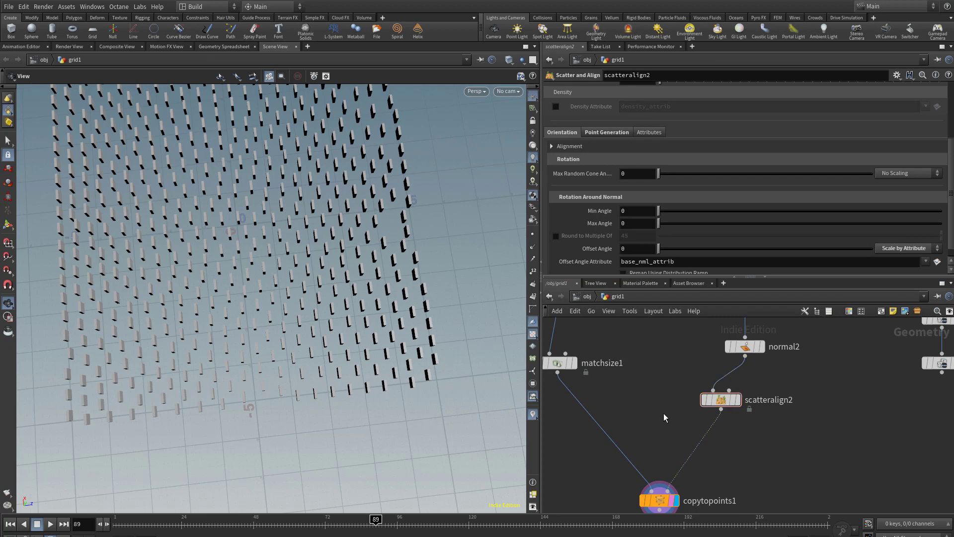
- Insert an Attribute Adjust Float node between normal2 and scatteralign2 and set its attribute name to offsetangle
key(Tab)
text(float)
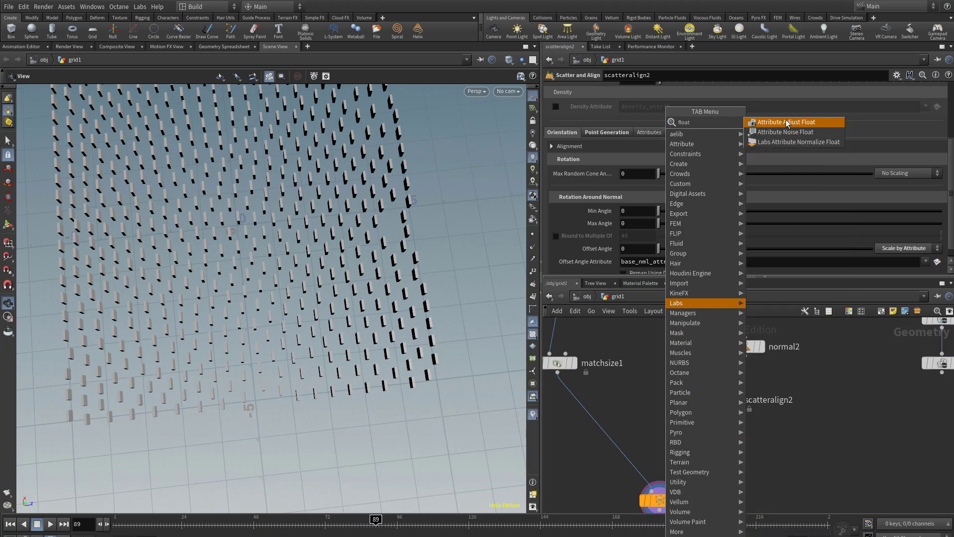
click(795, 123)
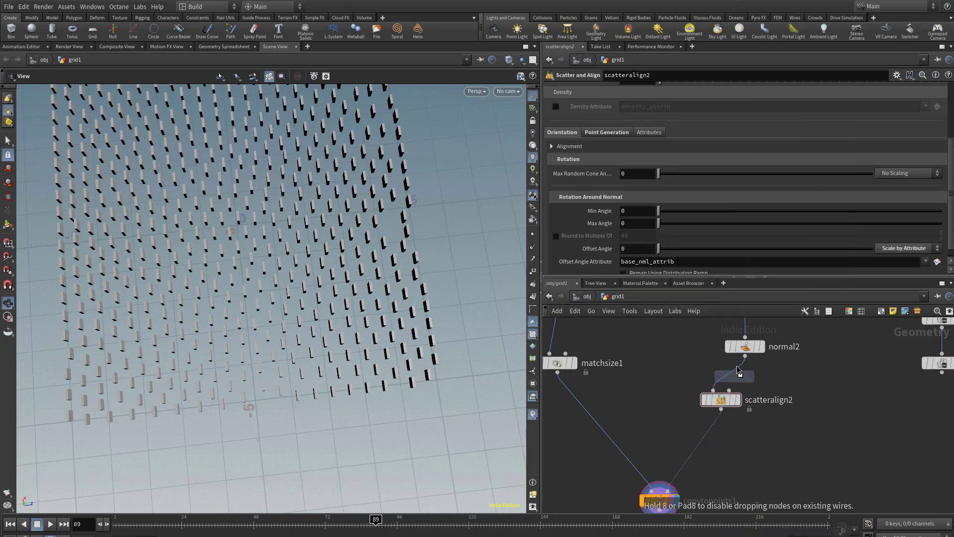
click(721, 371)
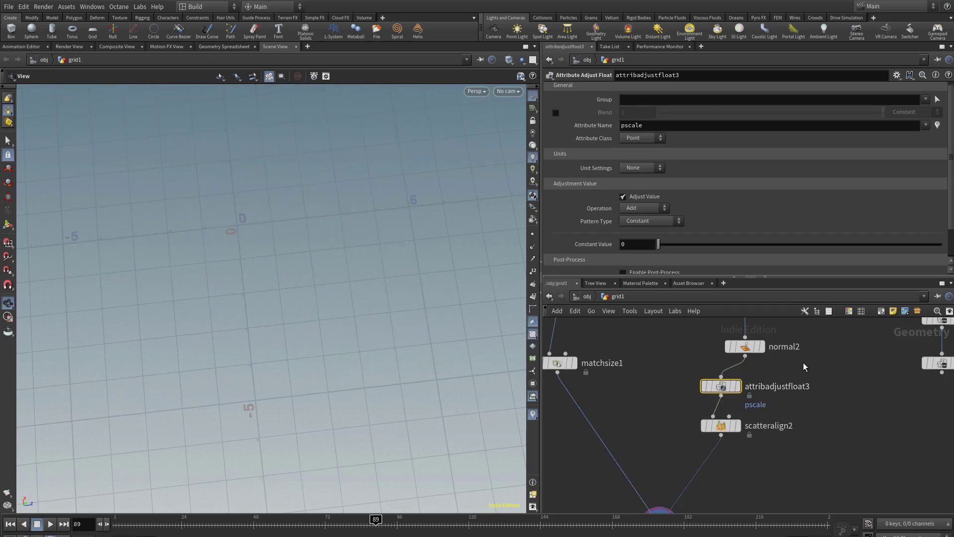
double_click(652, 128)
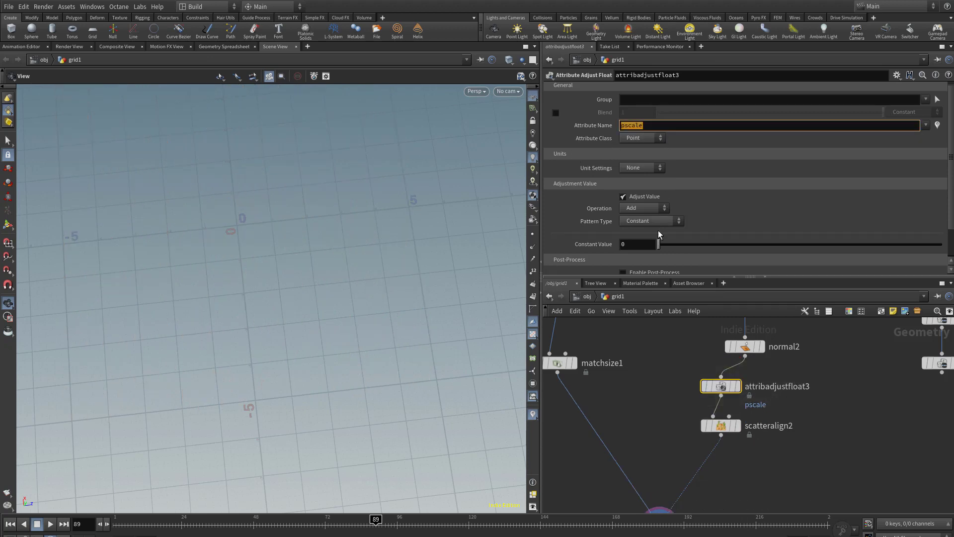
middle_drag(810, 353, 744, 483)
middle_drag(743, 406, 757, 299)
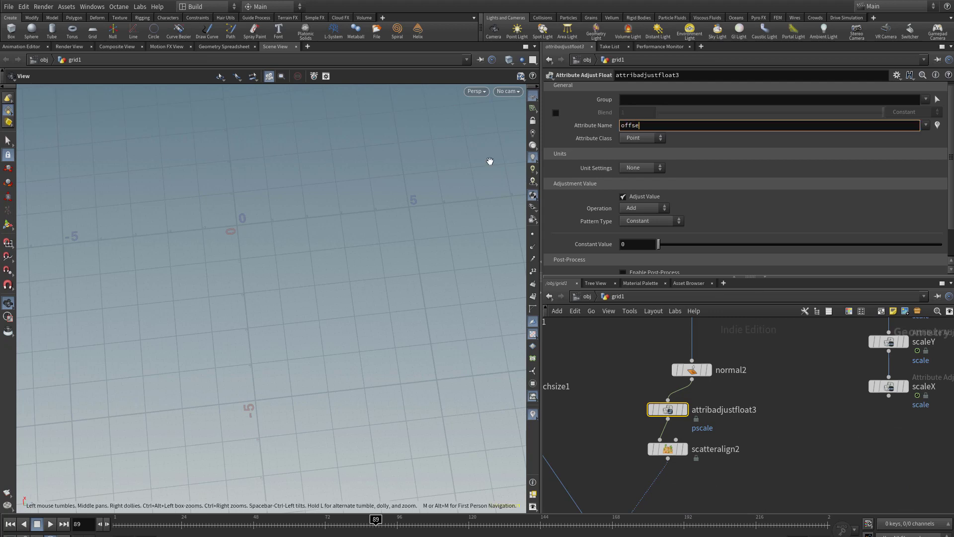
key(Return)
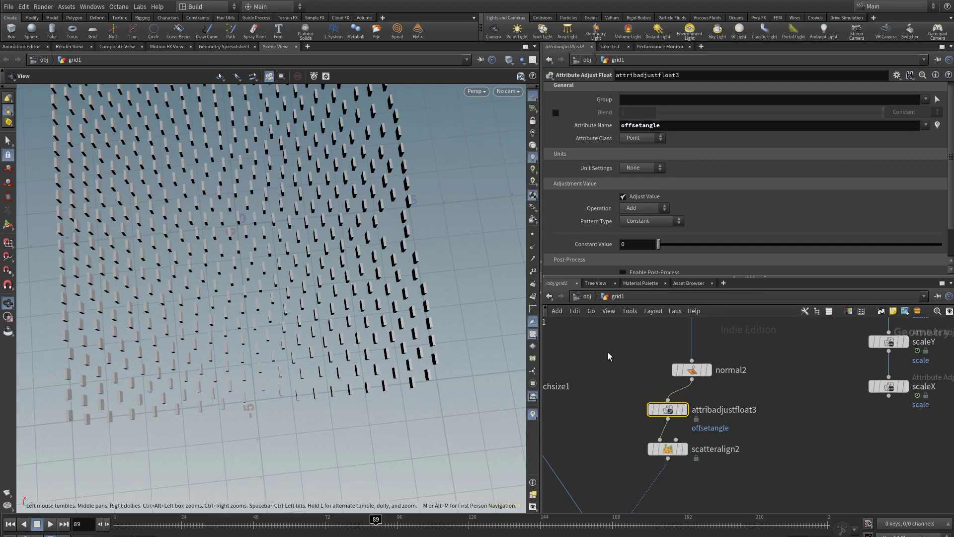
- Assign offsetangle as scatteralign2's Offset Angle Attribute
click(714, 448)
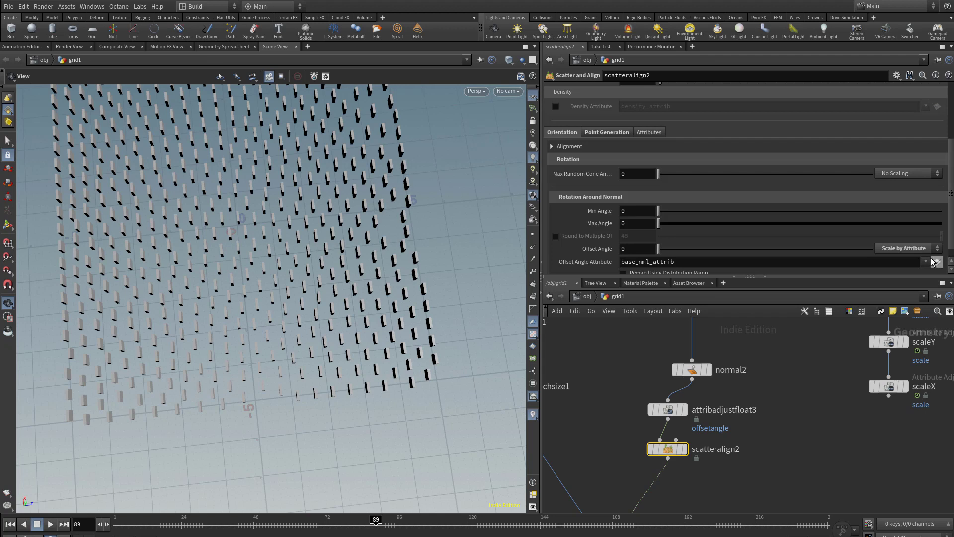
click(926, 261)
click(935, 279)
- Set attribadjustfloat3's operation to Set Always and scatteralign2's Offset Angle to 65.3
click(668, 410)
middle_drag(631, 408, 646, 402)
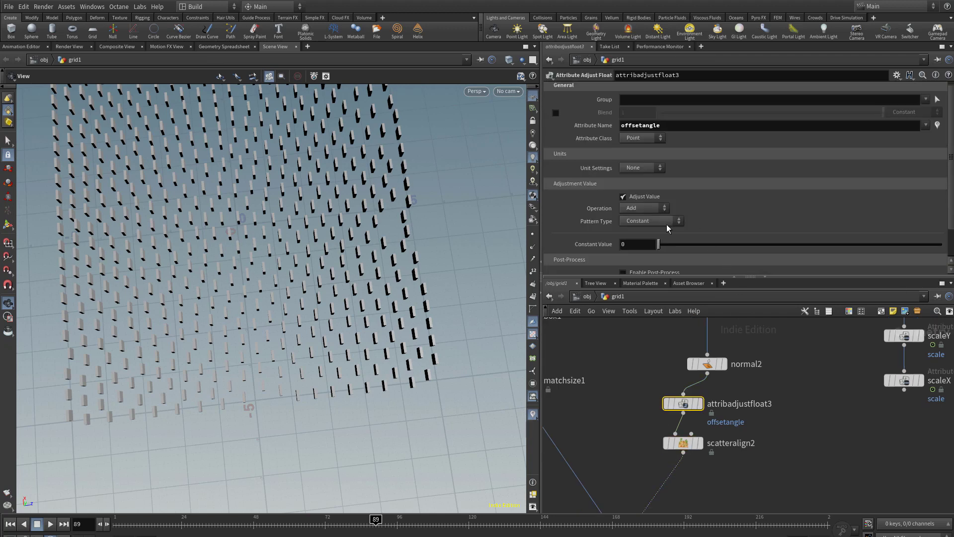
click(644, 208)
click(641, 221)
drag(952, 172, 951, 217)
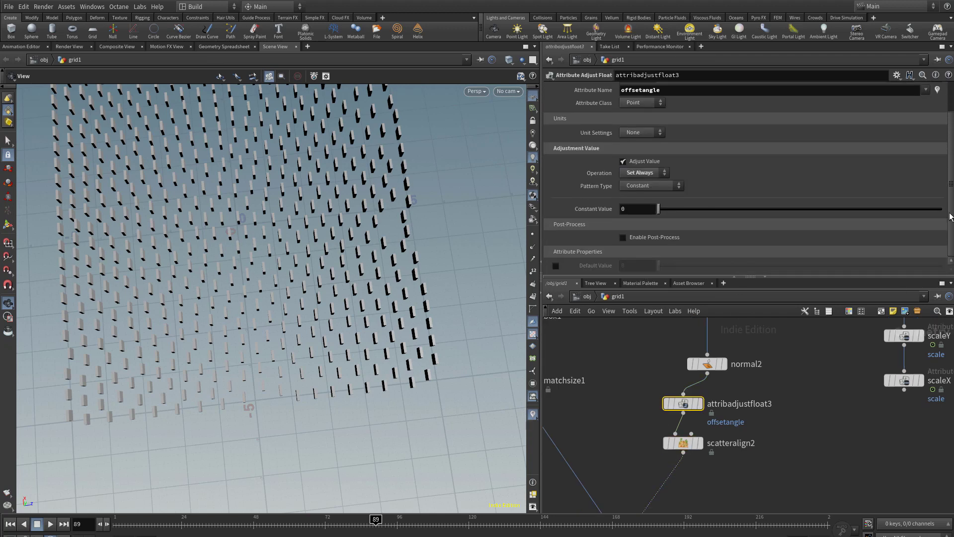
click(699, 446)
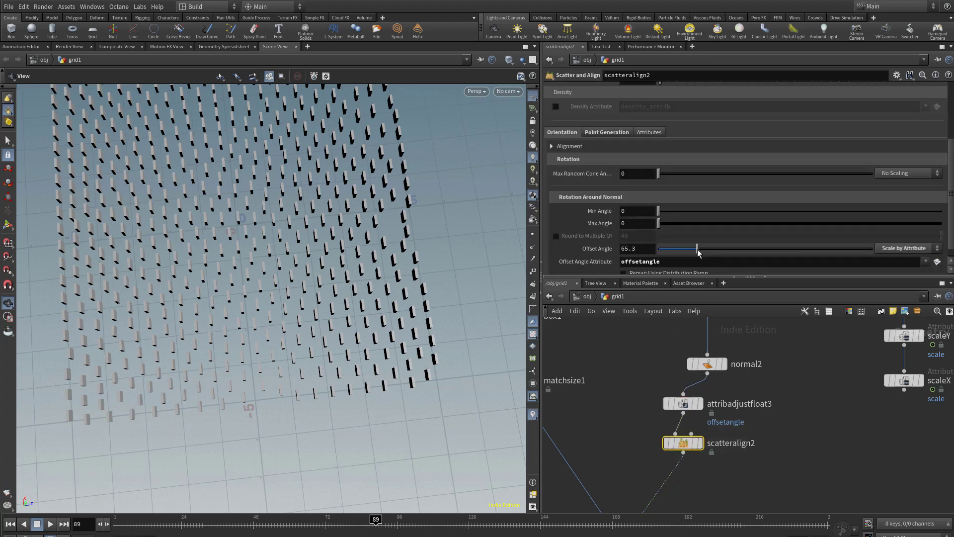
- Give attribadjustfloat3 a Random pattern type with a maximum value of 3.48
click(684, 403)
mouse_move(661, 213)
mouse_down()
mouse_move(750, 208)
mouse_move(646, 212)
mouse_up()
click(652, 187)
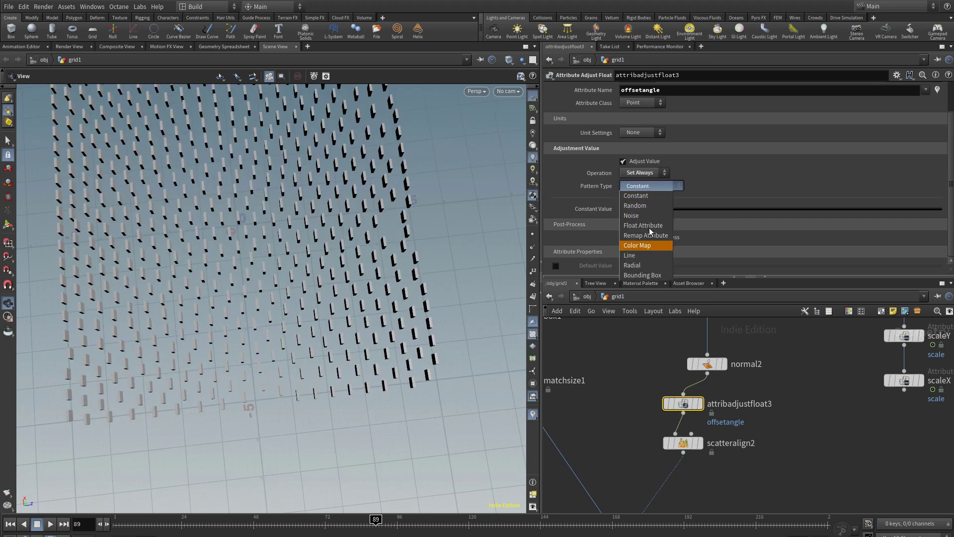
click(649, 205)
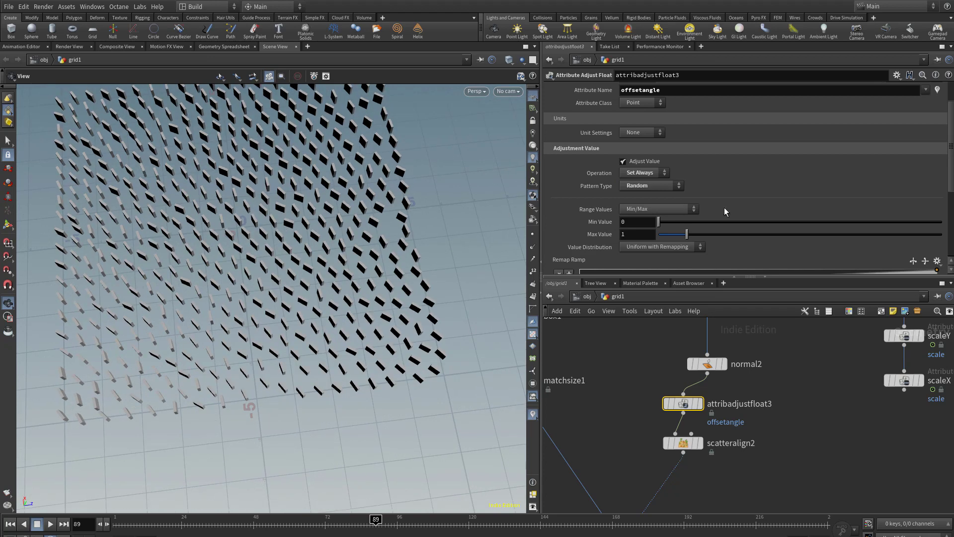
drag(687, 234, 756, 234)
drag(659, 222, 639, 222)
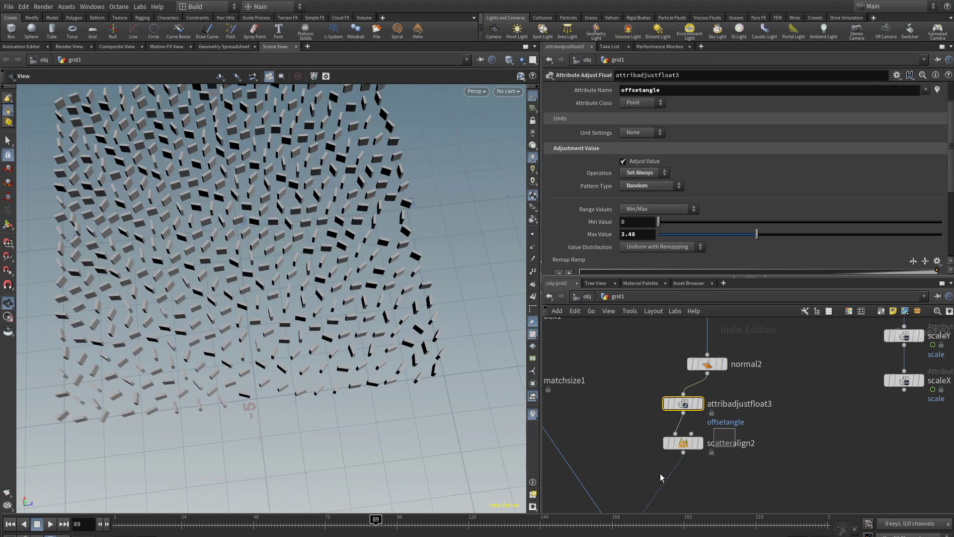
- Change attribadjustfloat3's pattern type to Noise and set the noise element size to 4.81
click(682, 444)
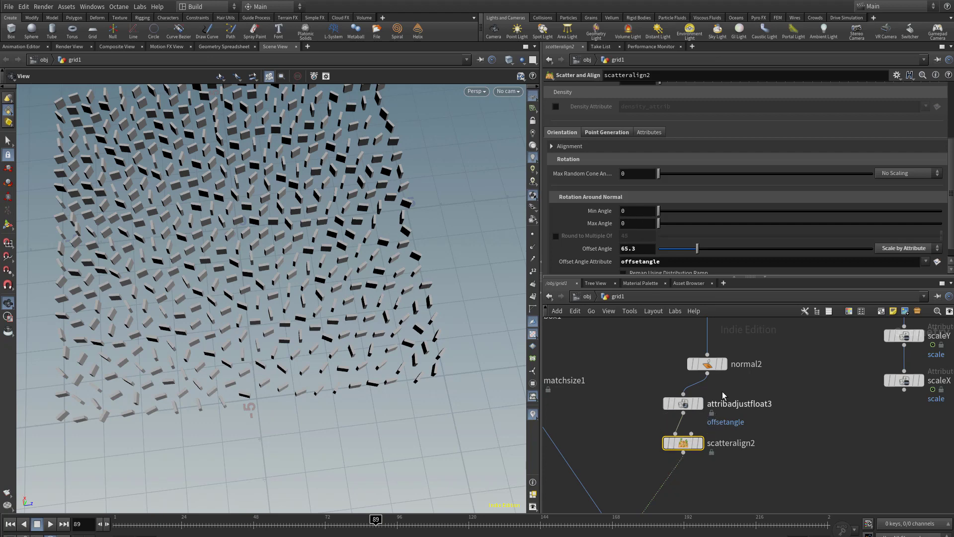
click(675, 405)
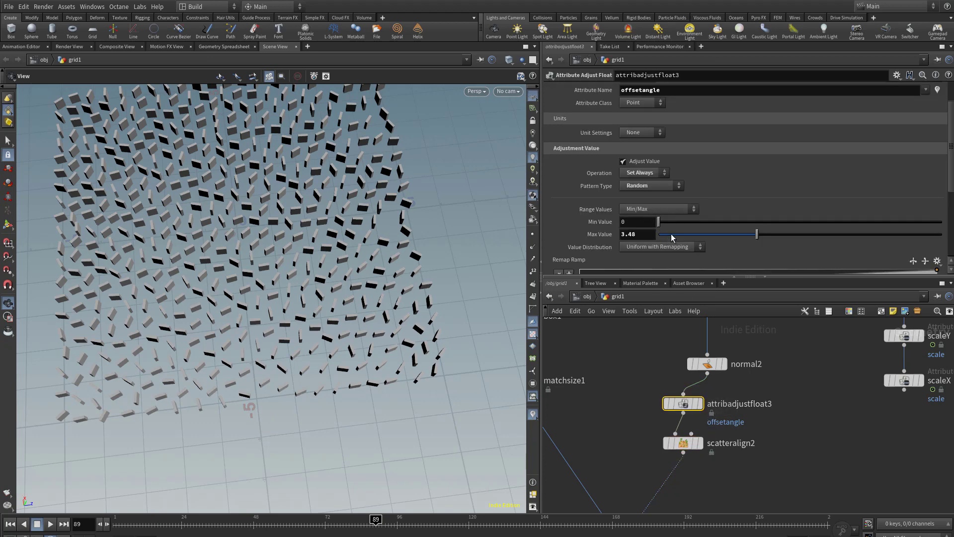
click(650, 187)
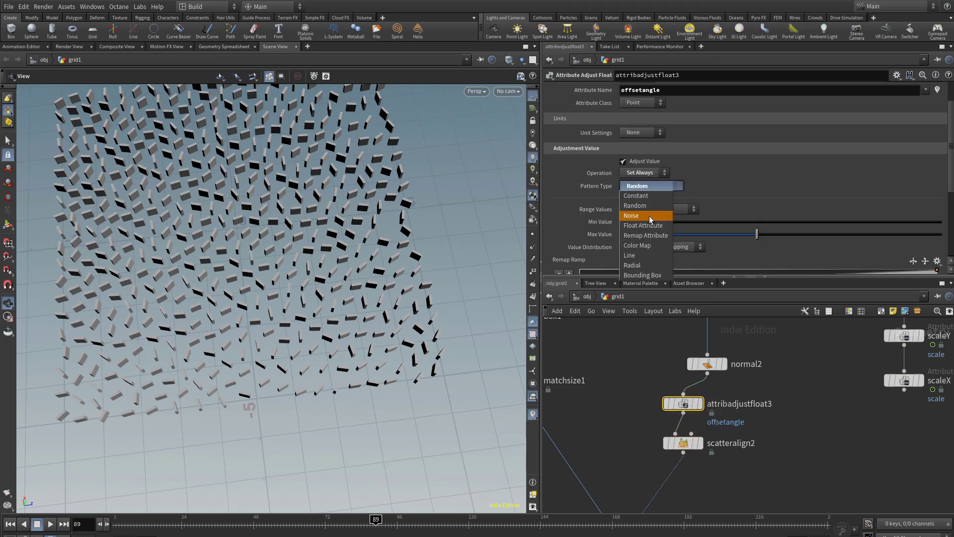
click(649, 216)
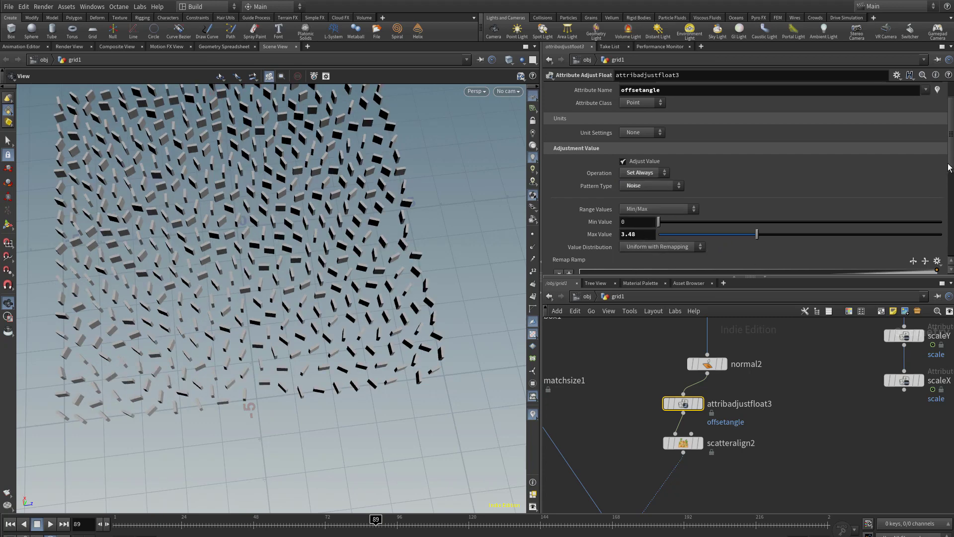
scroll(930, 212, down, 4)
drag(680, 243, 684, 242)
drag(180, 221, 318, 229)
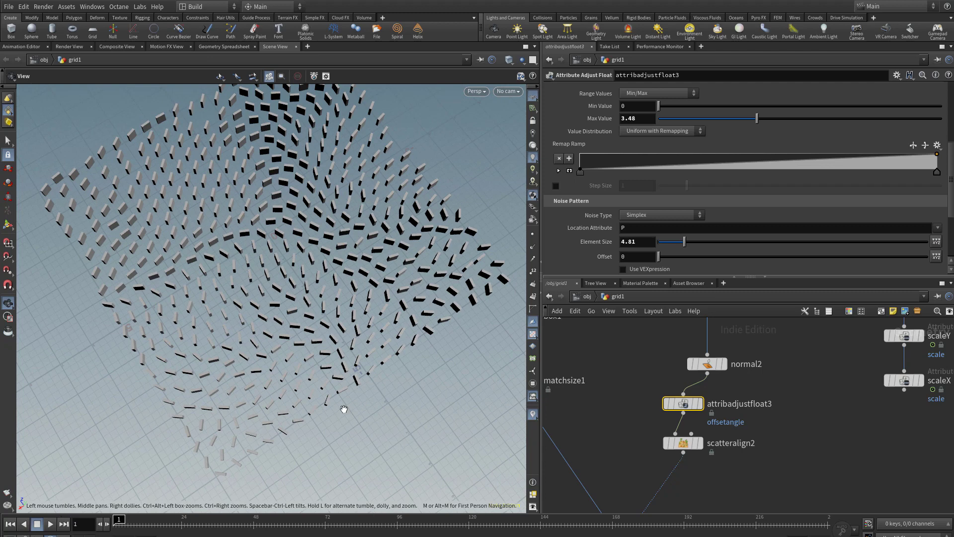
- Expand the noise's fractal and animation settings, enable Animate Noise and play the timeline
drag(950, 188, 950, 212)
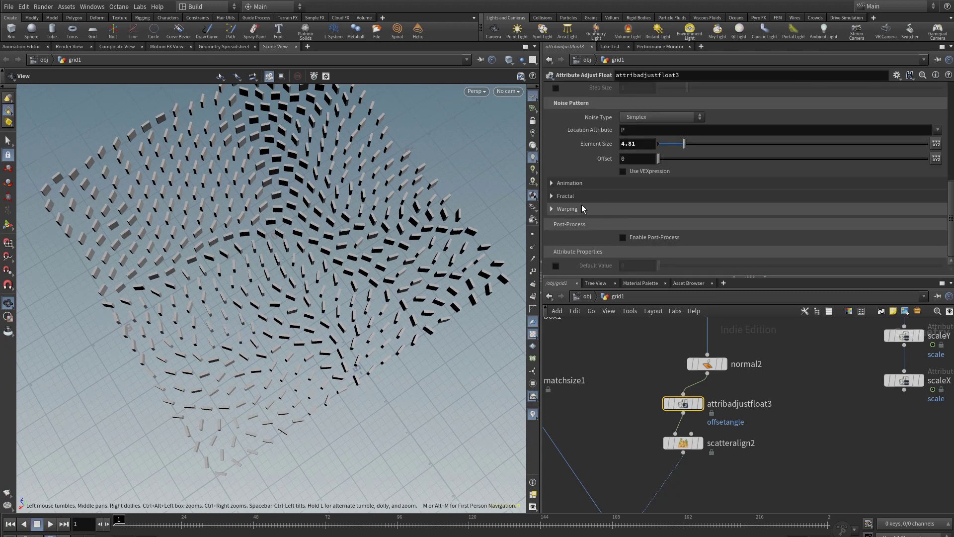
click(552, 196)
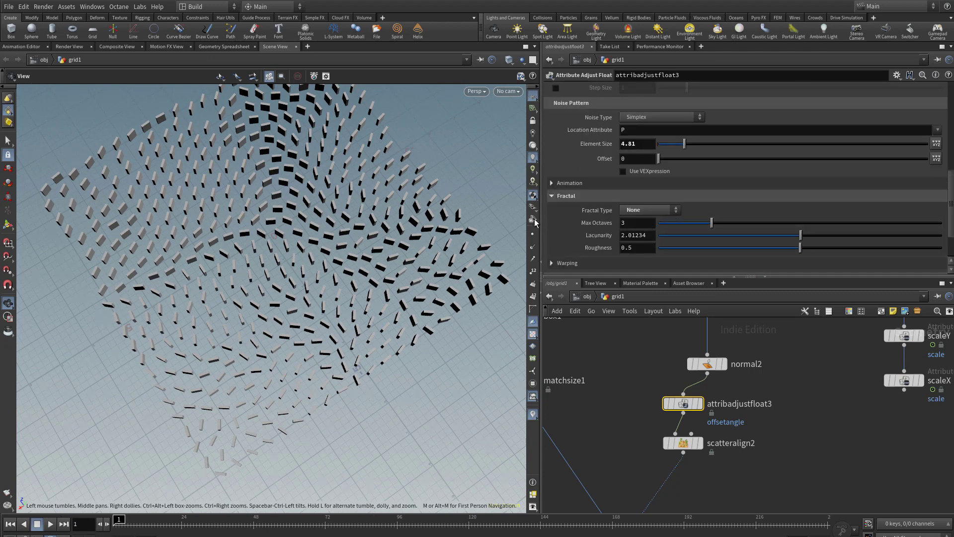
click(552, 183)
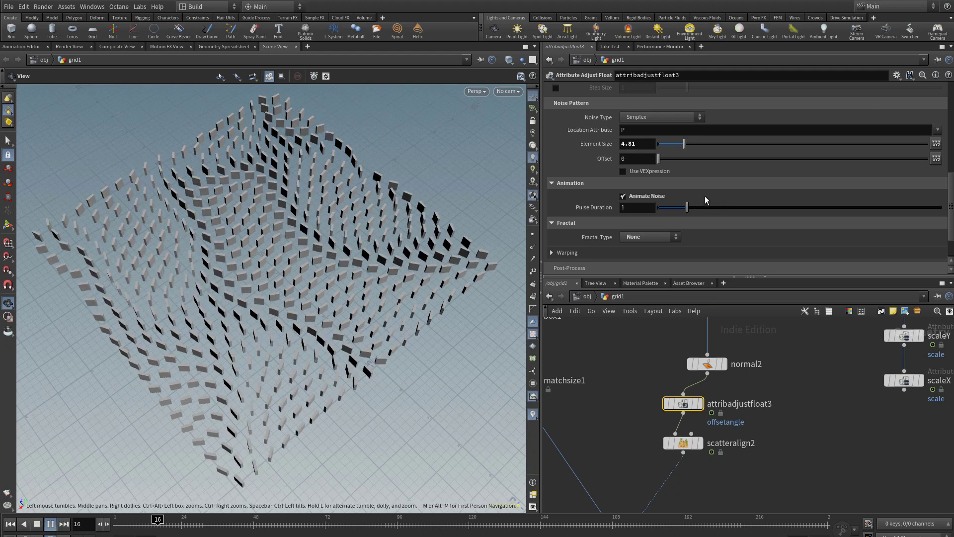
- Set attribadjustfloat3's noise Pulse Duration to 0.4 and return the timeline to frame 1
drag(686, 207, 669, 207)
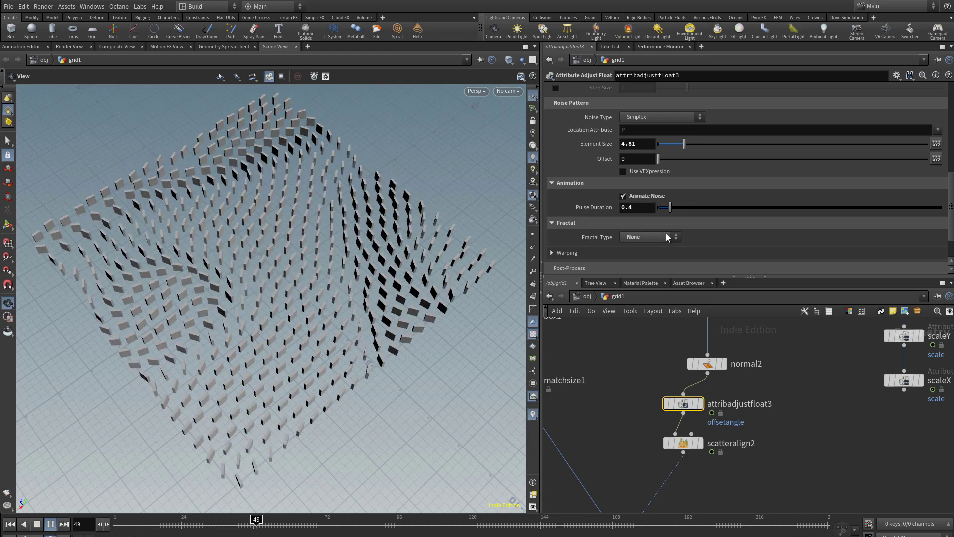
click(118, 523)
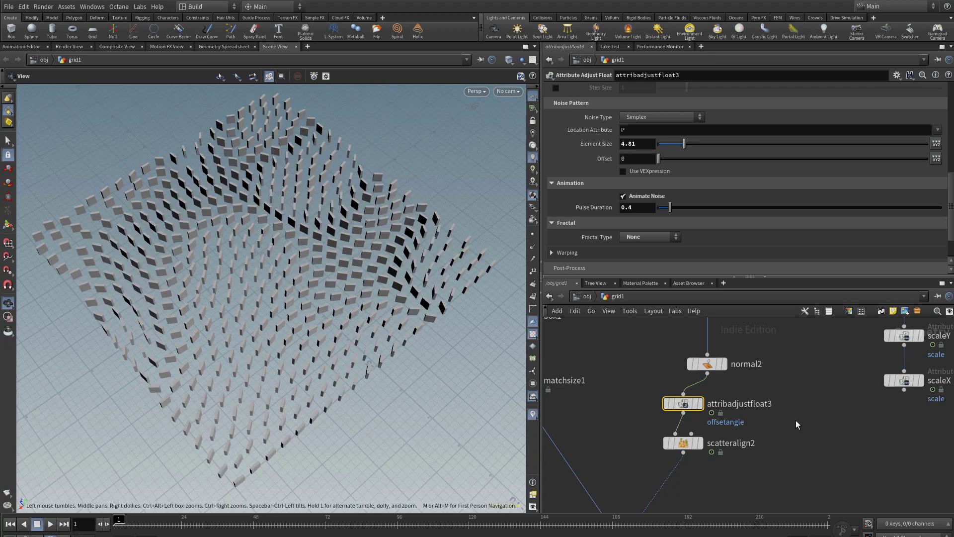
- Scale scatteralign2's Max Random Cone Angle by the offsetangle attribute and set the angle to 13.4
drag(645, 464, 646, 463)
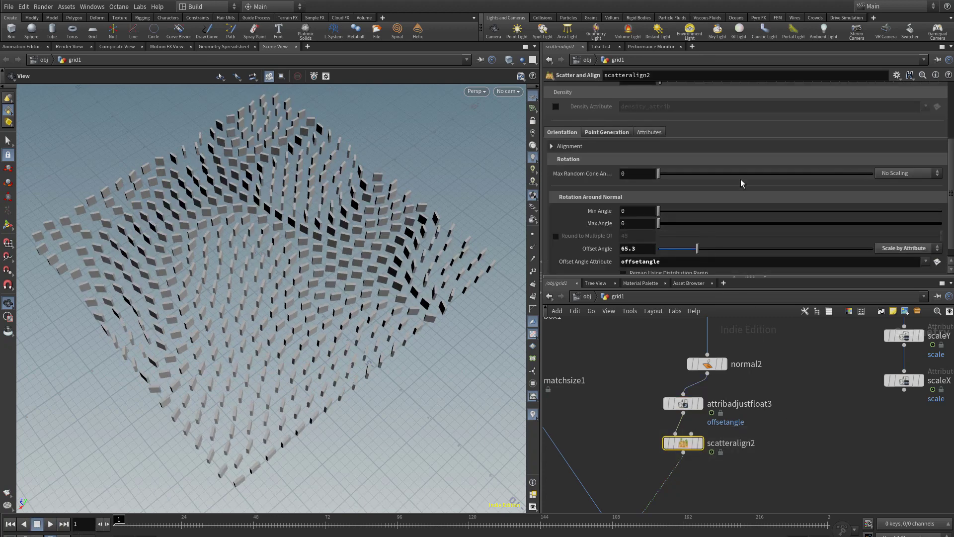
click(884, 174)
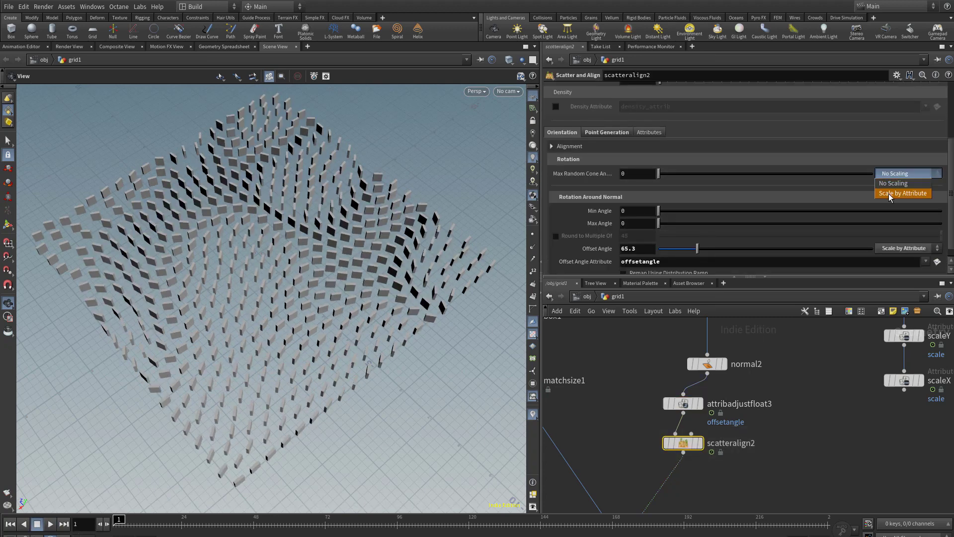
click(889, 193)
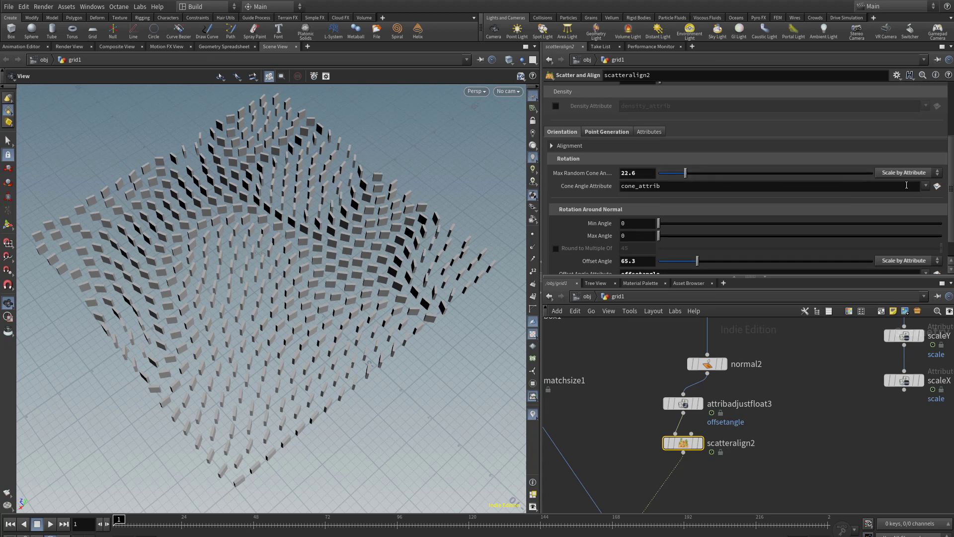
click(931, 199)
mouse_move(685, 173)
mouse_down()
mouse_move(667, 174)
mouse_move(675, 178)
mouse_up()
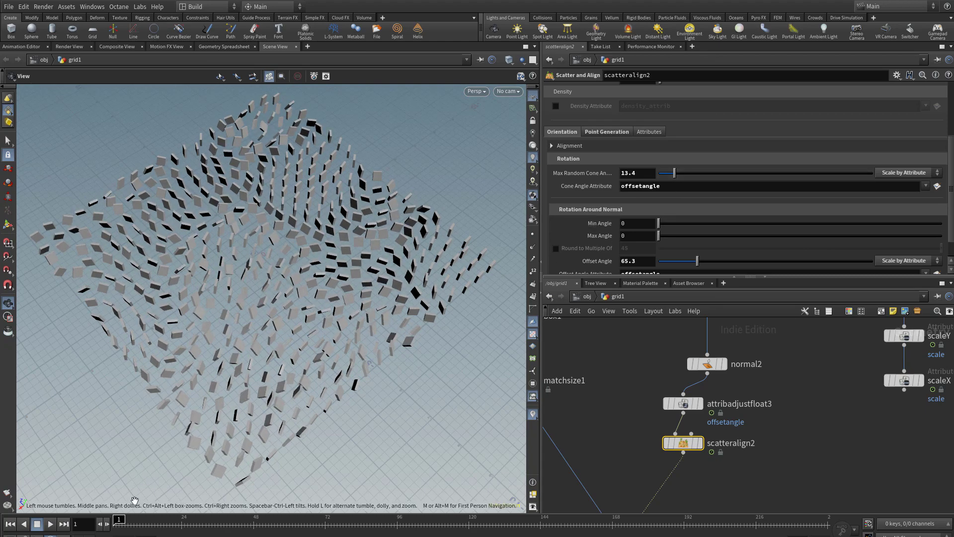
- Play the animation to review the cone-angle variation, ending back at frame 1
click(50, 524)
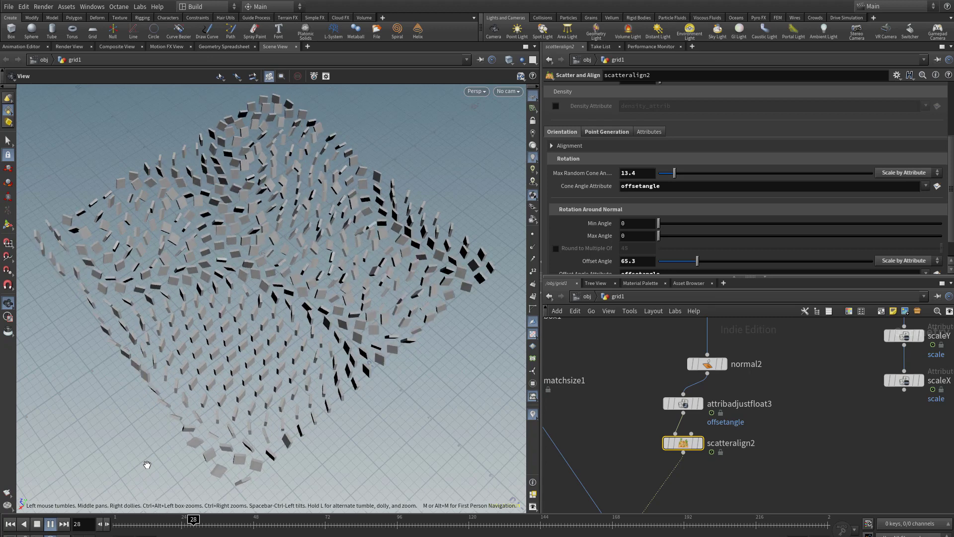
drag(141, 522, 116, 521)
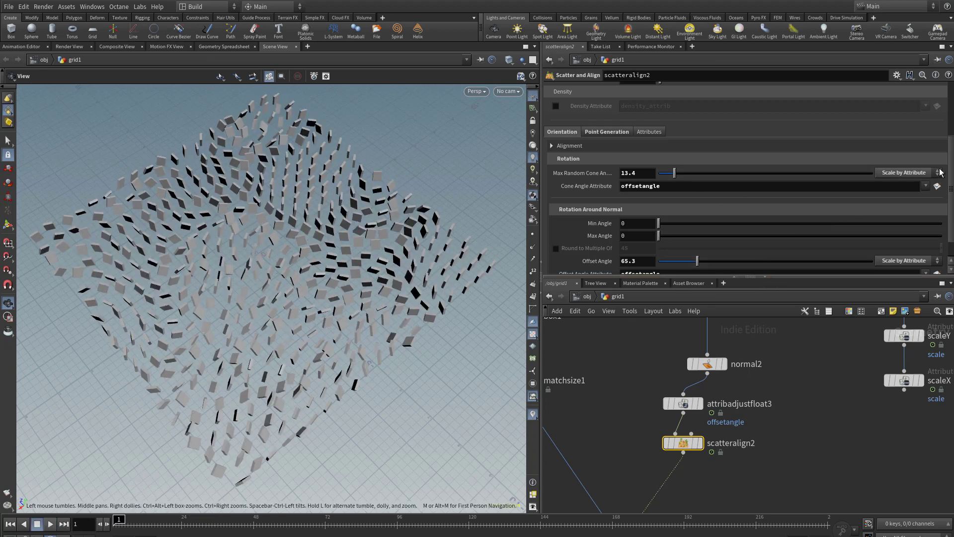
- Switch scatteralign2's Max Random Cone Angle to No Scaling
drag(951, 172, 949, 176)
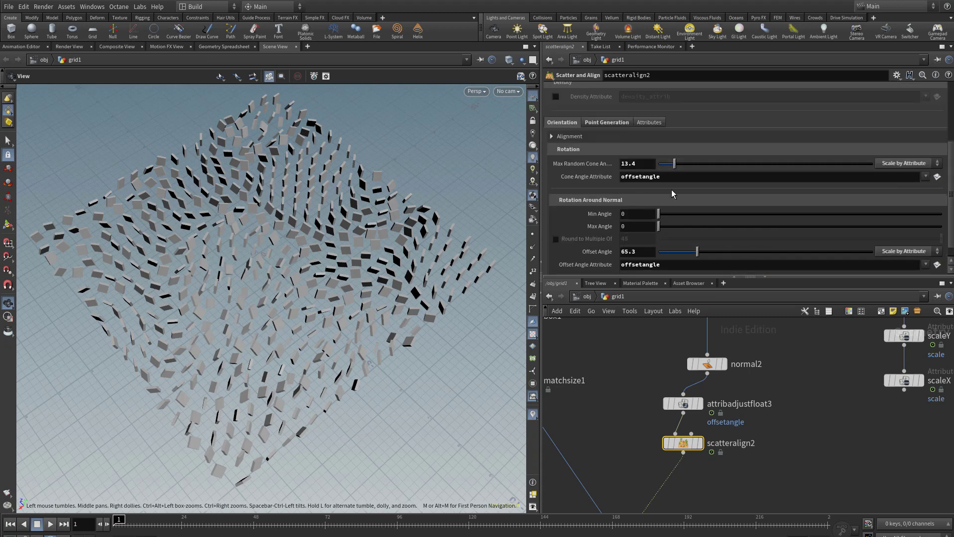
middle_drag(776, 346, 741, 421)
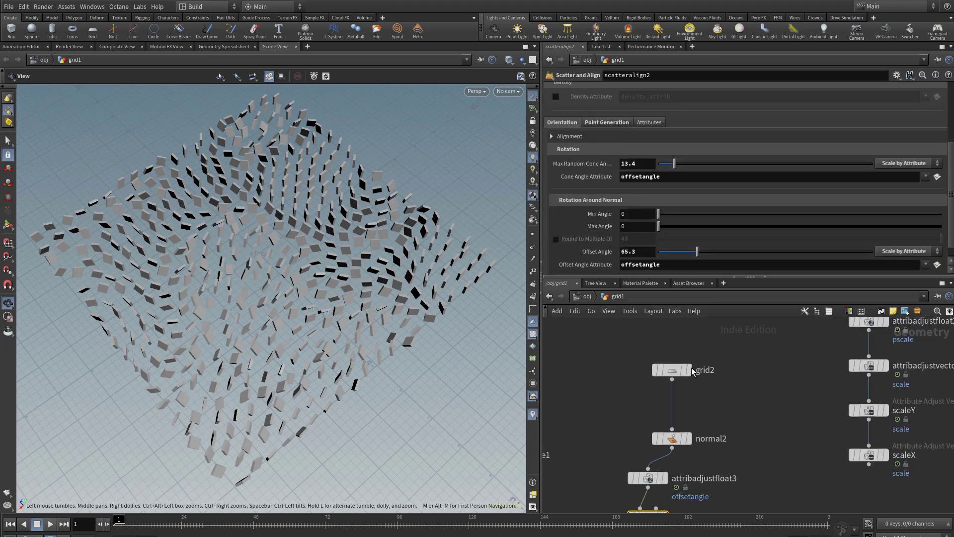
click(896, 164)
click(895, 162)
- Insert a Mountain node between grid2 and normal2 and display its surface
middle_drag(734, 381, 757, 380)
key(Tab)
text(moun)
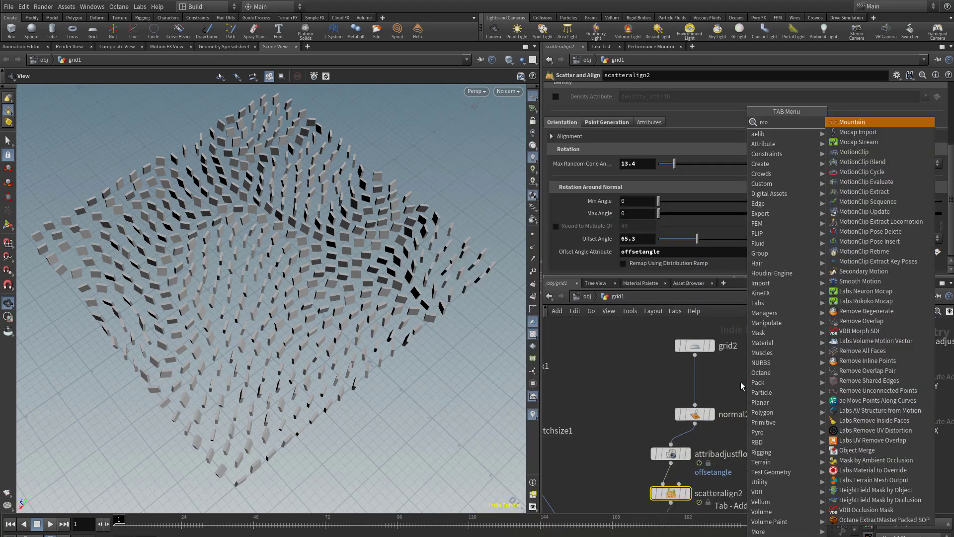
click(870, 124)
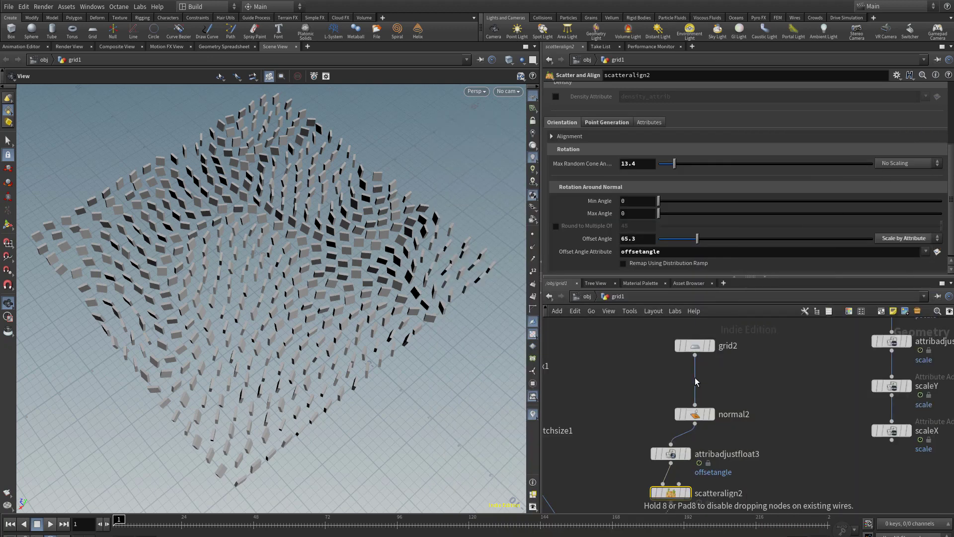
drag(295, 309, 336, 256)
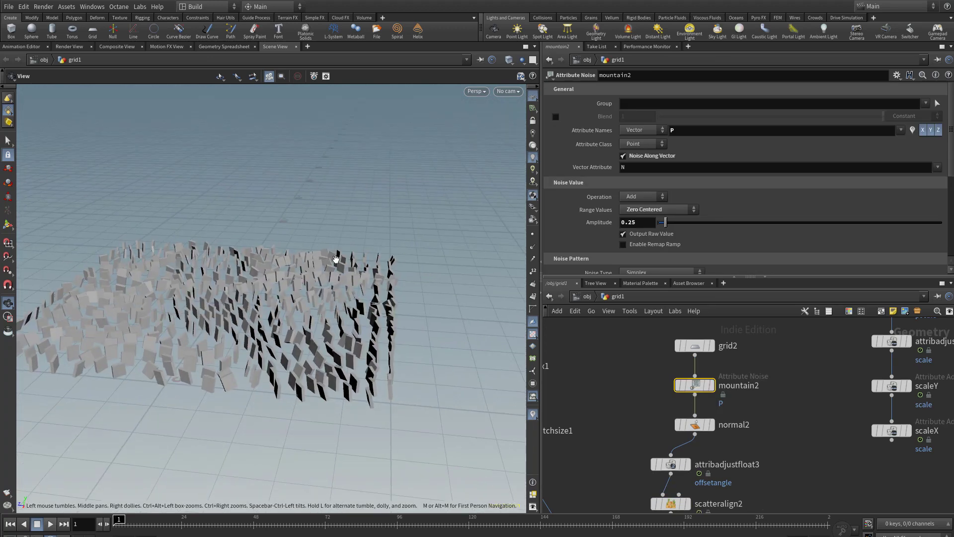
scroll(336, 256, up, 3)
click(709, 387)
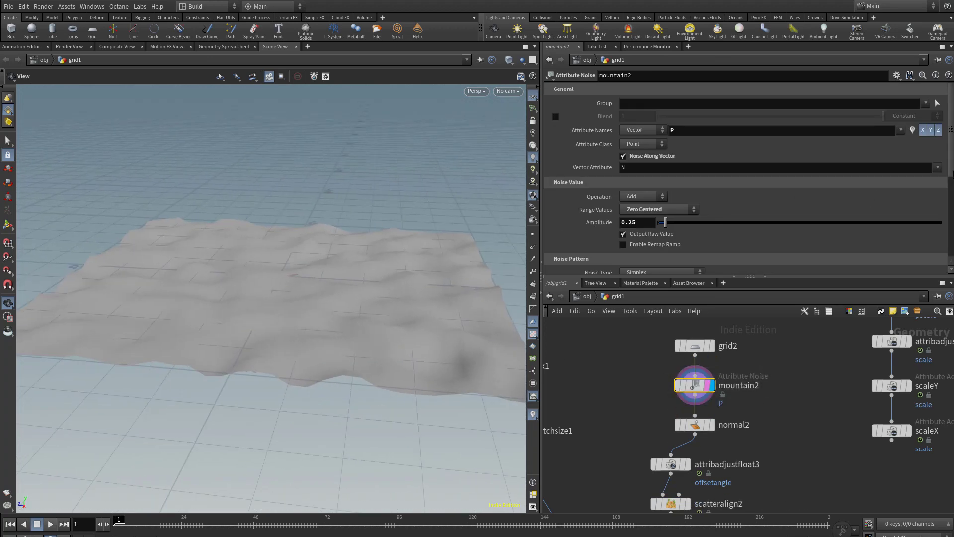
- Set mountain2's Element Size to 2.59 and Amplitude to 1.09, and lower its fractal Roughness for smoother hills
scroll(746, 199, down, 3)
drag(695, 214, 729, 219)
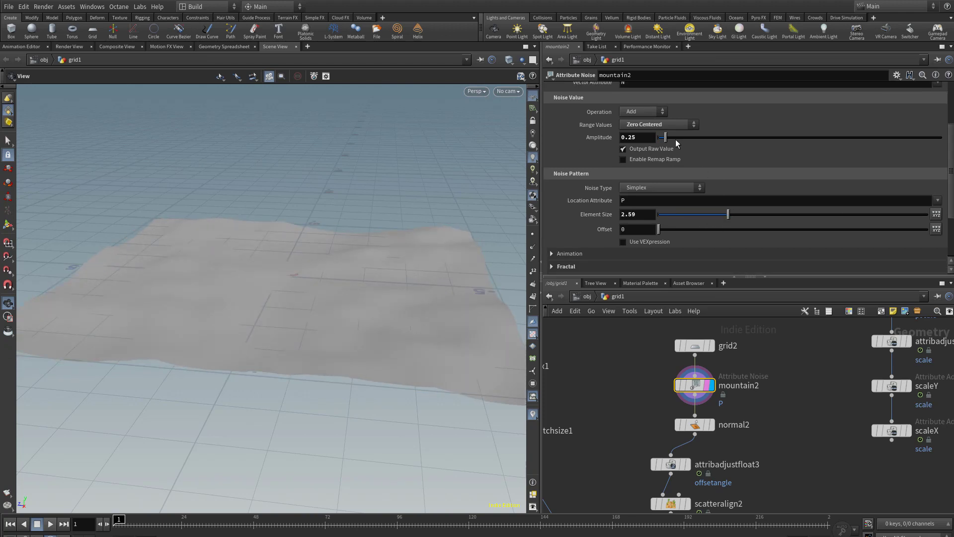
drag(668, 138, 689, 138)
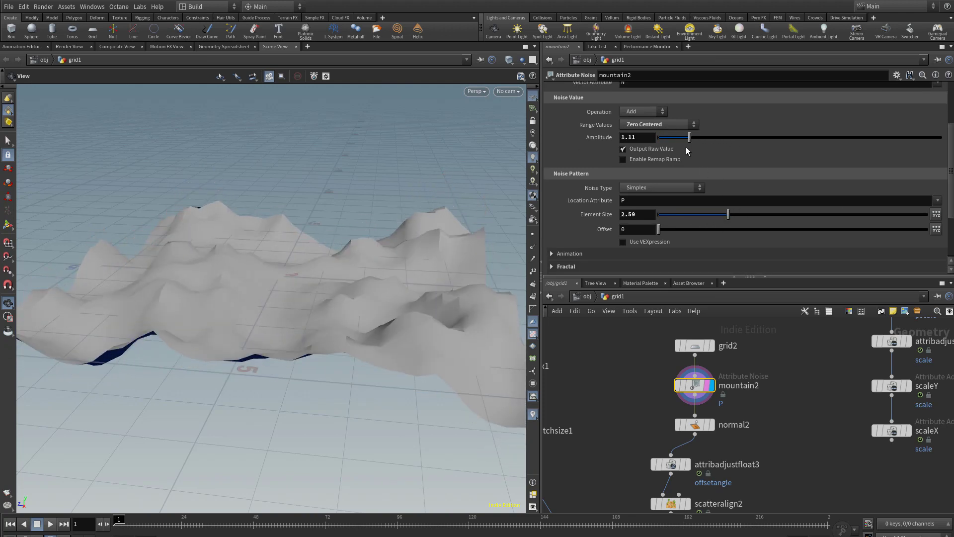
click(558, 267)
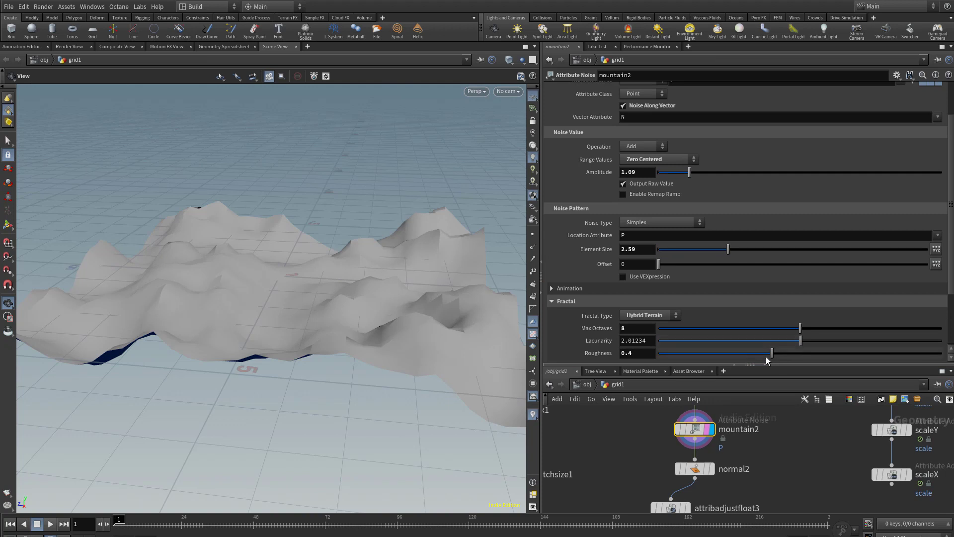
drag(751, 352, 701, 188)
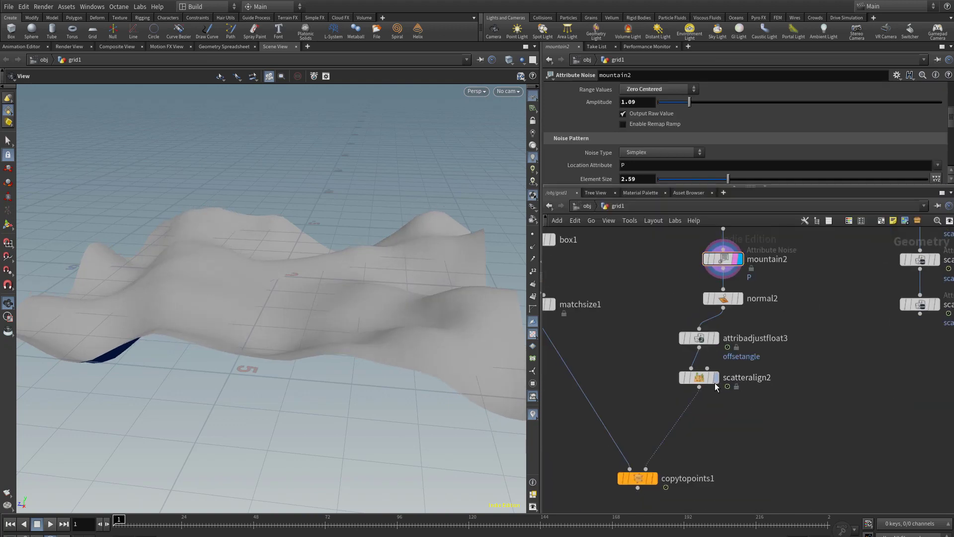
- Display copytopoints1 to show the box copies on the mountain surface
click(654, 480)
click(651, 479)
drag(347, 301, 340, 274)
scroll(340, 274, up, 1)
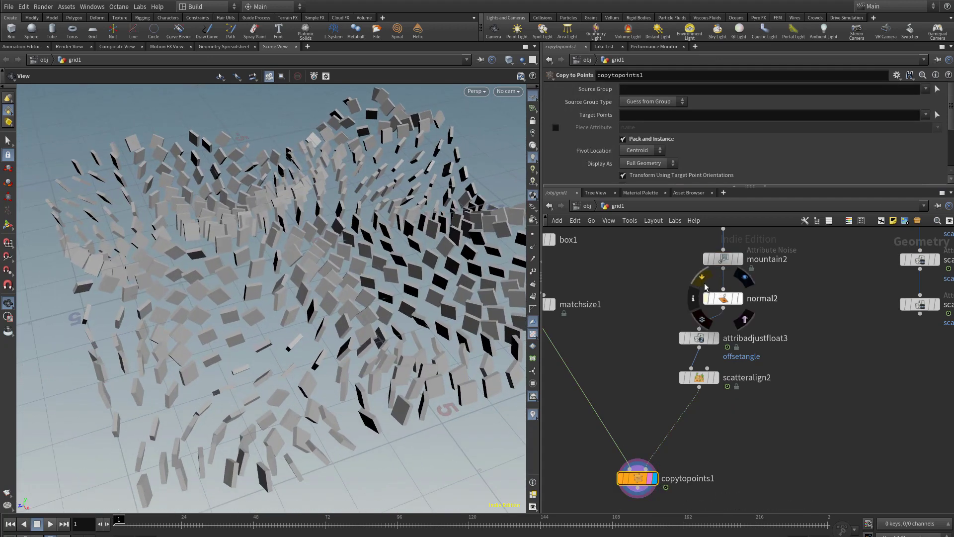
- Bypass normal2 and re-enable it to compare the orientation of the copies
click(701, 284)
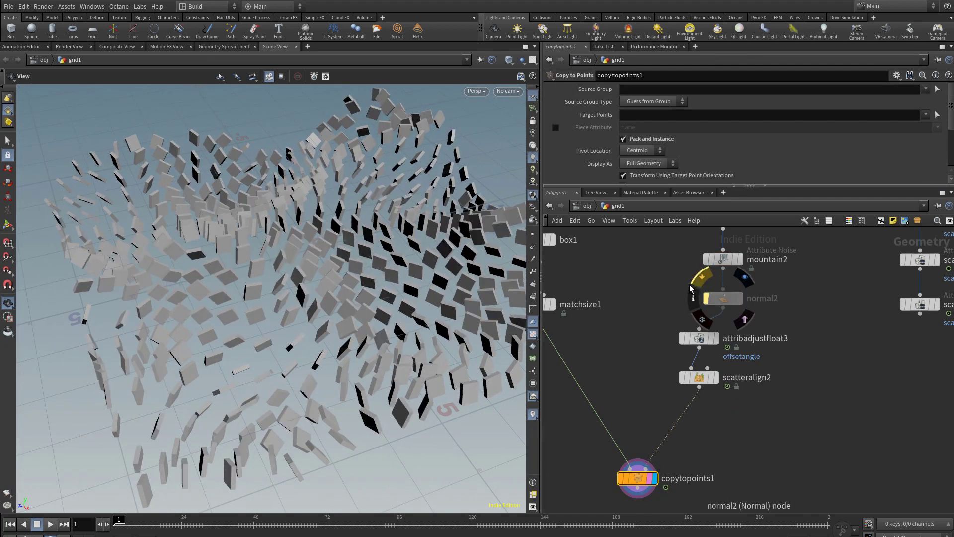
click(700, 280)
- Play the animated box copies over the mountain surface and return to frame 1
drag(271, 277, 283, 305)
click(51, 524)
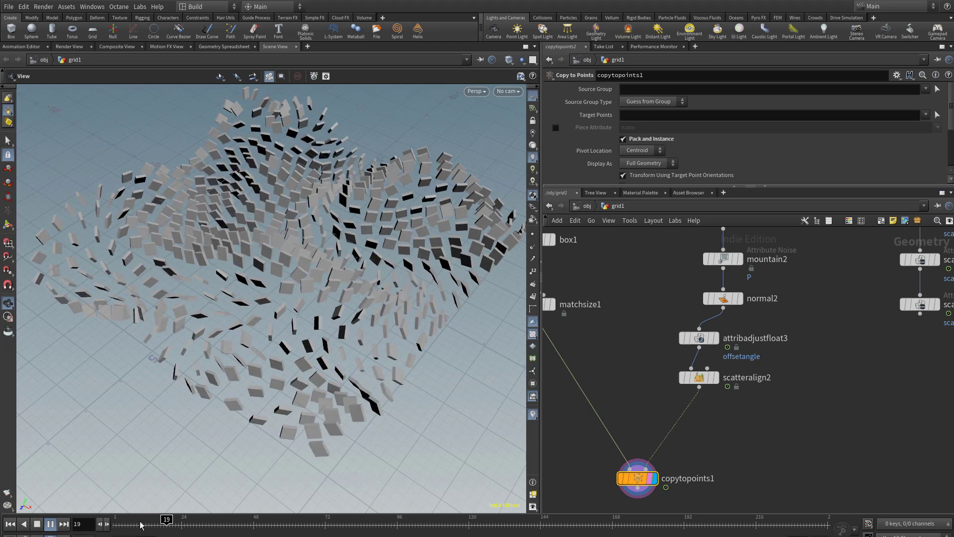
drag(158, 524, 117, 525)
- Move attribadjustfloat3 and scatteralign2 together so they line up beneath normal2
middle_drag(797, 353, 788, 389)
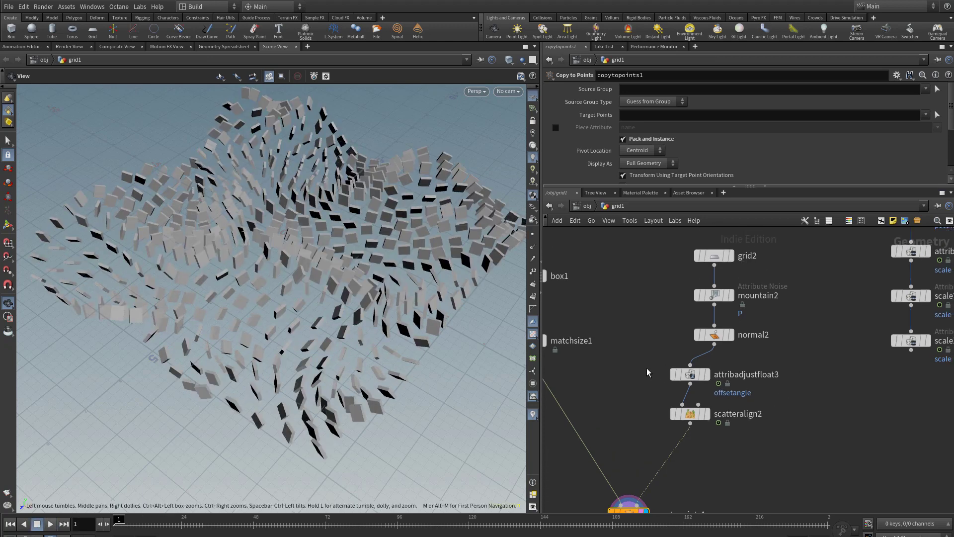
drag(645, 367, 711, 418)
drag(692, 378, 715, 384)
click(755, 392)
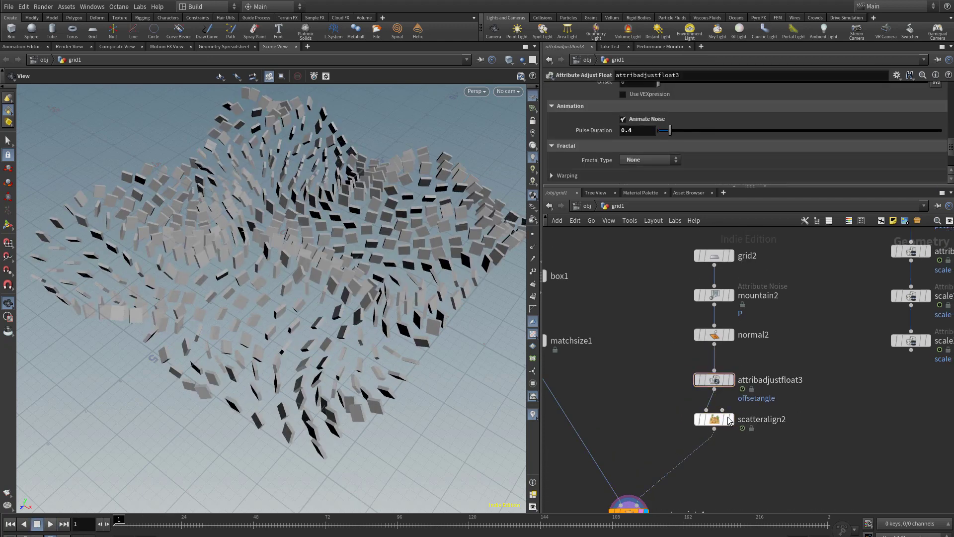
- Display grid2 and set its Rows and Columns to 22
mouse_move(718, 429)
click(716, 256)
click(722, 257)
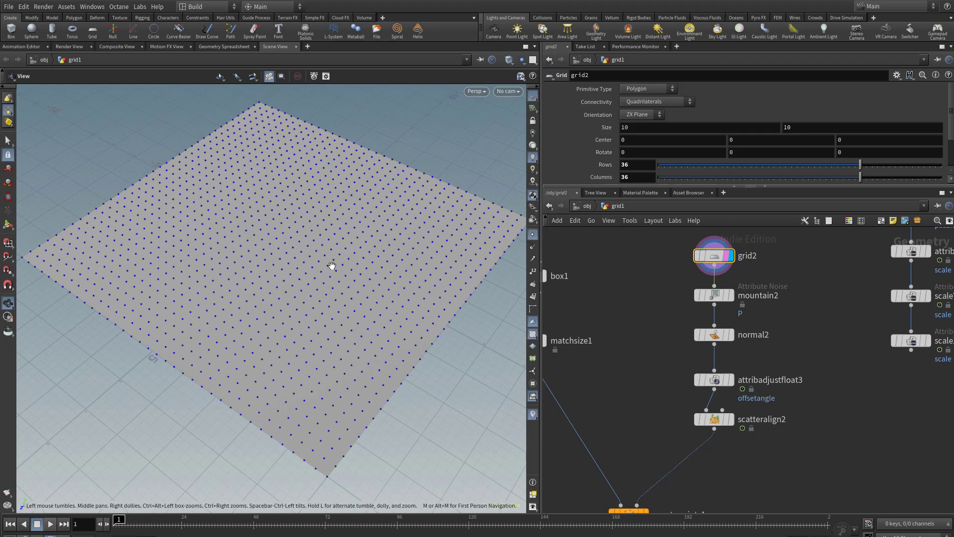
click(779, 166)
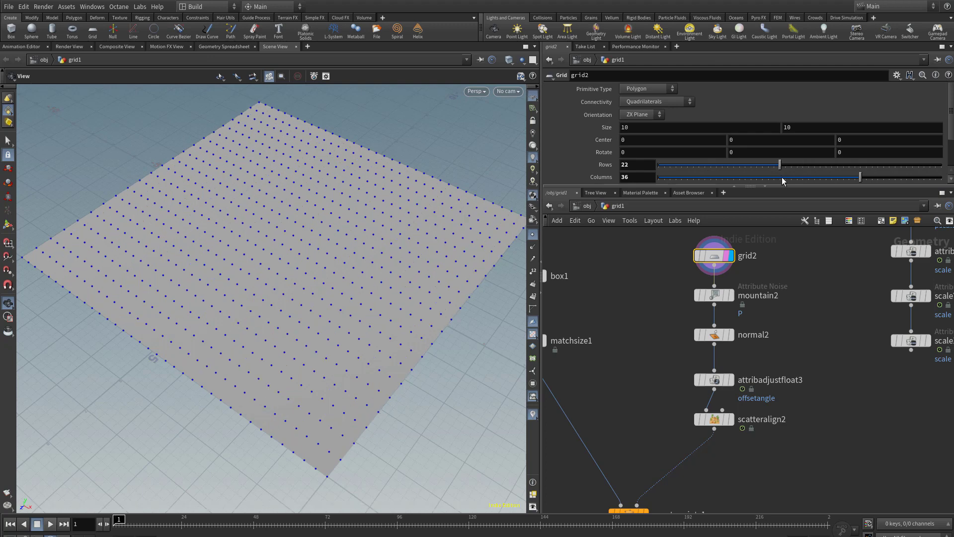
scroll(745, 338, down, 1)
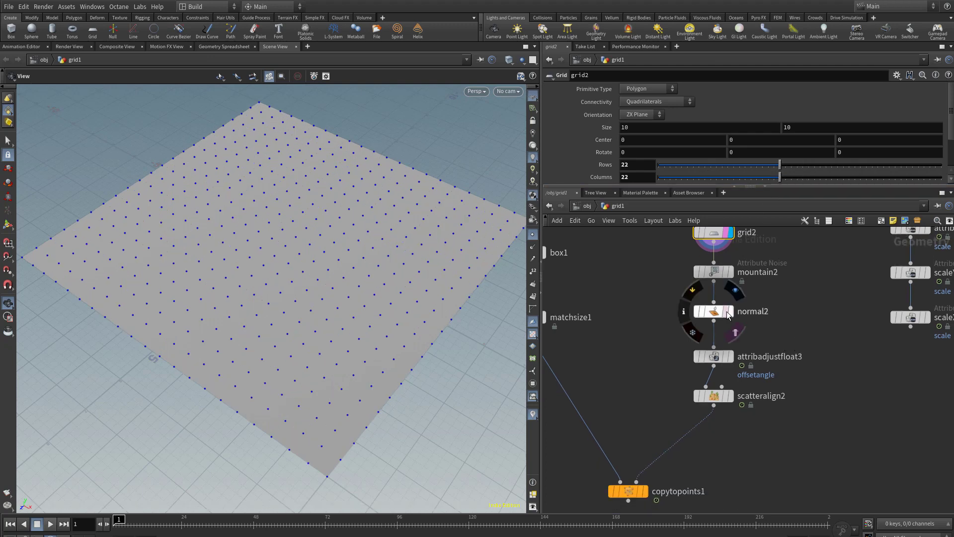
- Insert an Add node between normal2 and attribadjustfloat3, display it, and enable Delete Geometry But Keep the Points
click(728, 311)
key(Tab)
text(add)
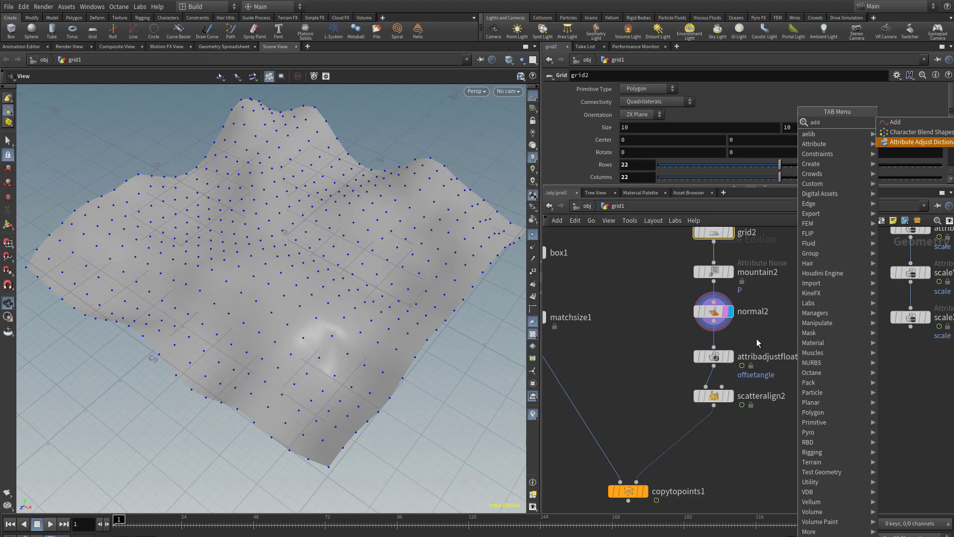
key(Escape)
drag(714, 356, 714, 351)
click(748, 311)
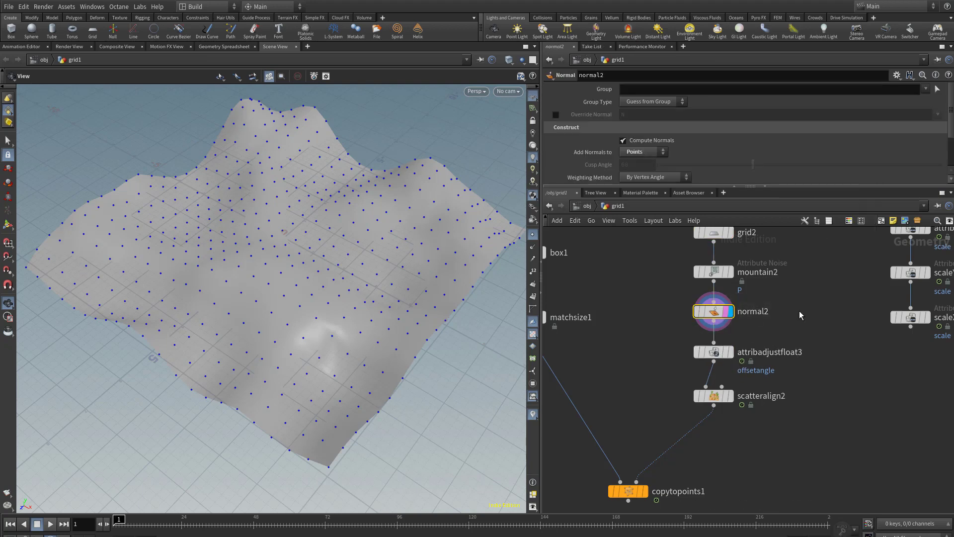
key(Tab)
text(vec)
key(Return)
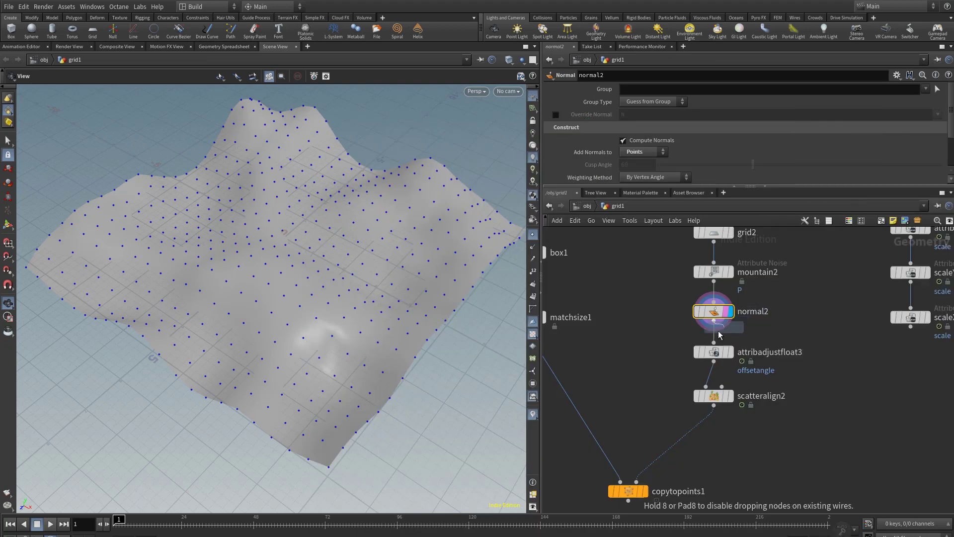
click(731, 344)
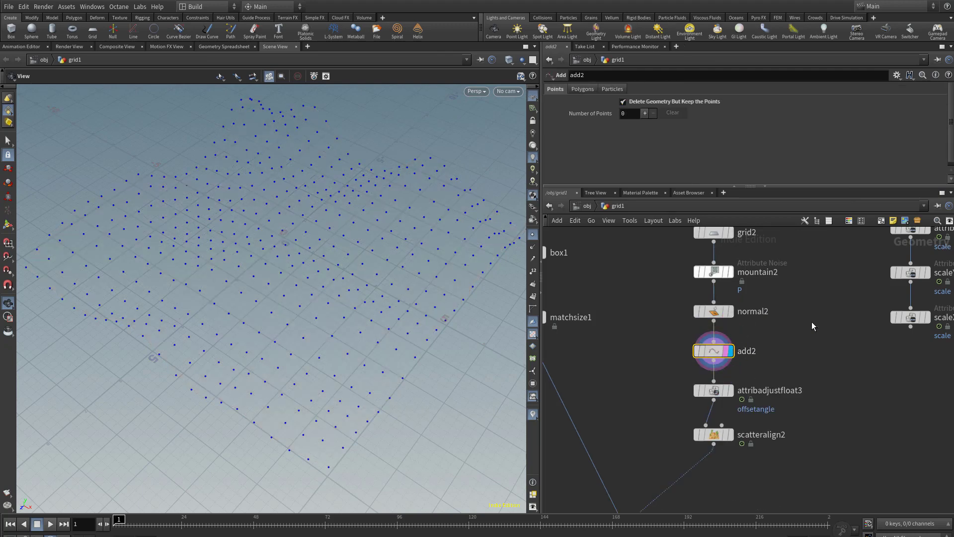
- Show the point normals in the viewport and also wire attribadjustfloat3 into scatteralign2's second input
drag(298, 278, 272, 252)
middle_drag(272, 252, 242, 274)
middle_drag(777, 341, 772, 295)
drag(707, 337, 707, 334)
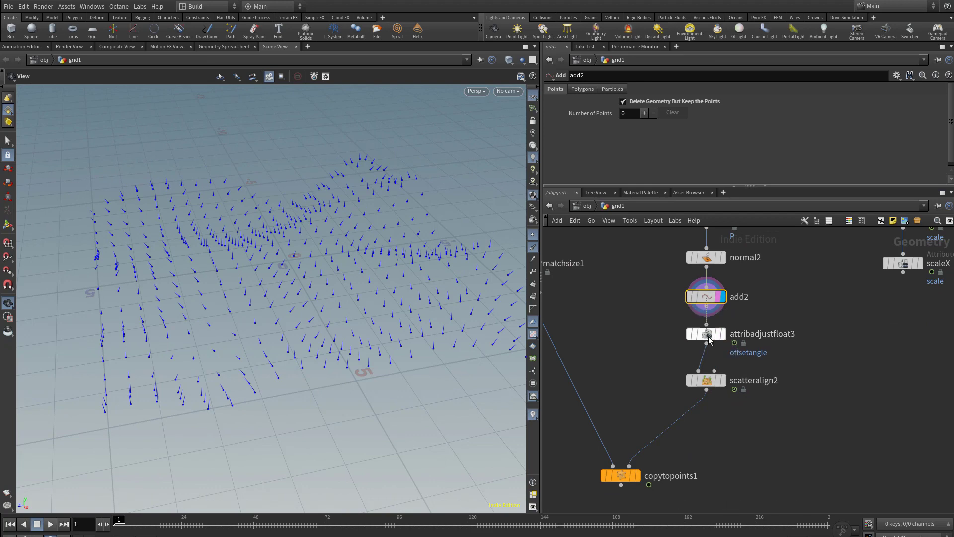
click(706, 344)
click(715, 379)
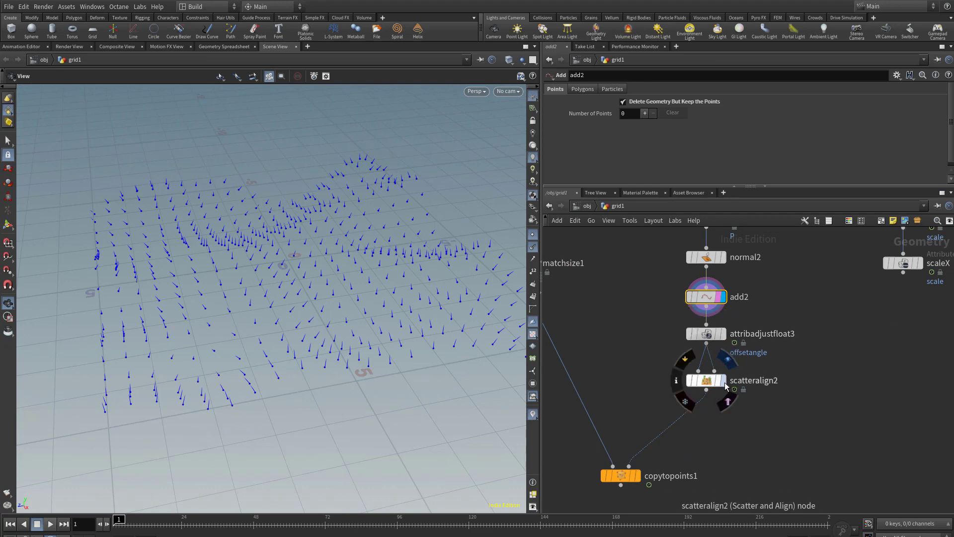
- Display the copytopoints1 output with the rewired point cloud
click(633, 480)
click(639, 478)
drag(694, 458, 622, 497)
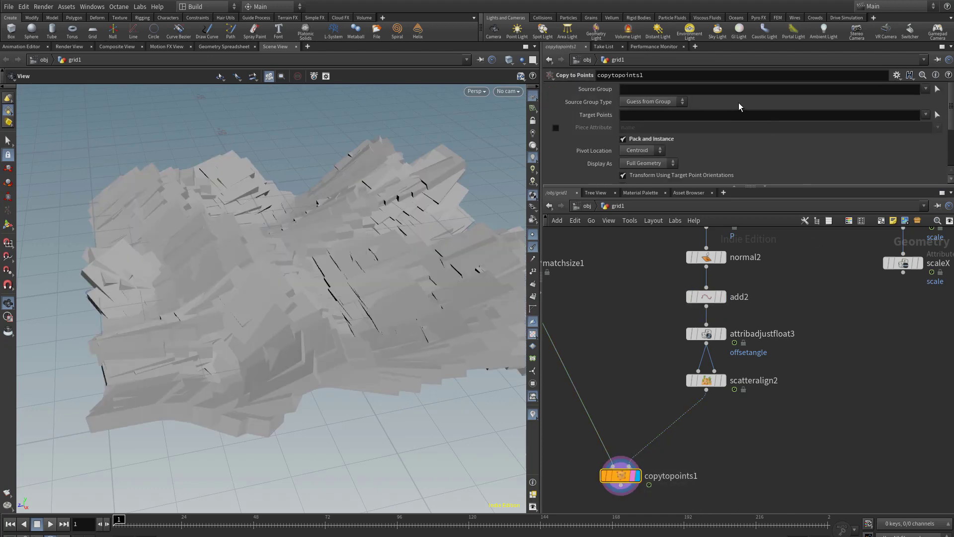
- Set scatteralign2's Mode to Add Attributes to Existing Point Cloud and view the resulting copies
click(707, 334)
drag(680, 365, 766, 415)
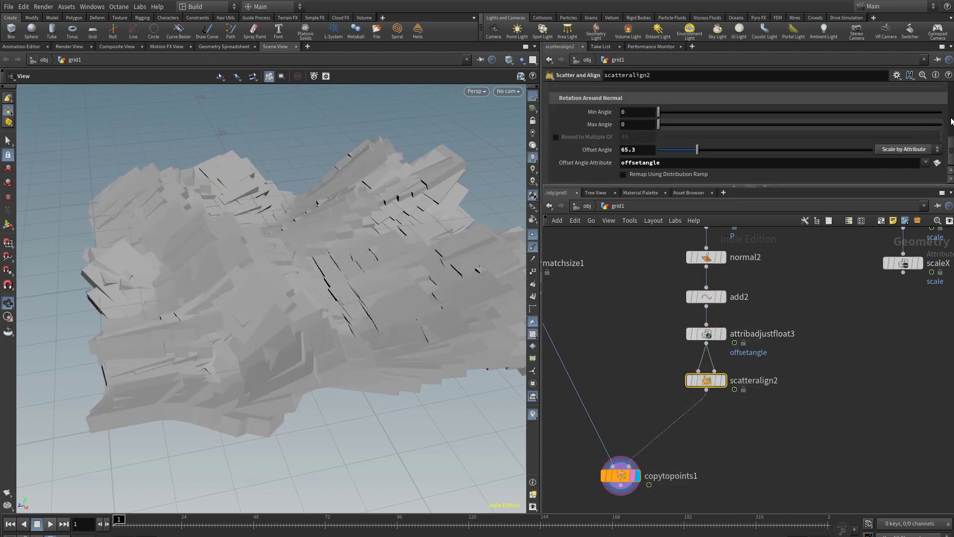
drag(951, 151, 950, 95)
click(693, 88)
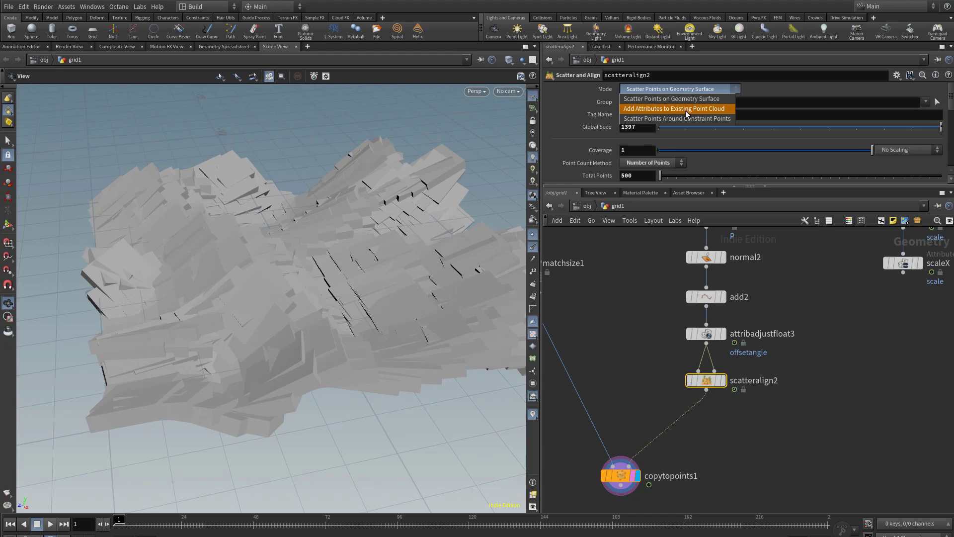
click(685, 110)
drag(278, 239, 304, 258)
right_drag(304, 258, 283, 223)
drag(284, 224, 266, 226)
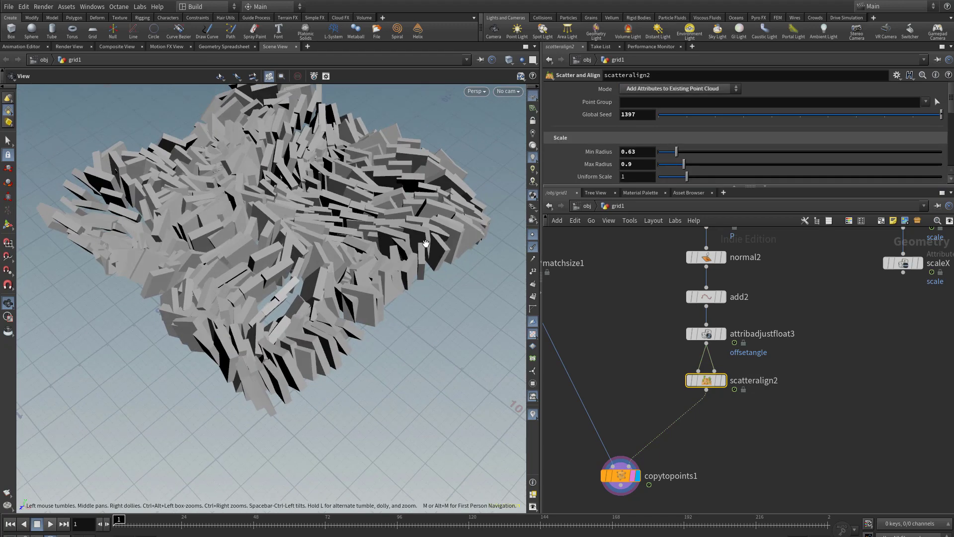
middle_drag(822, 373, 781, 387)
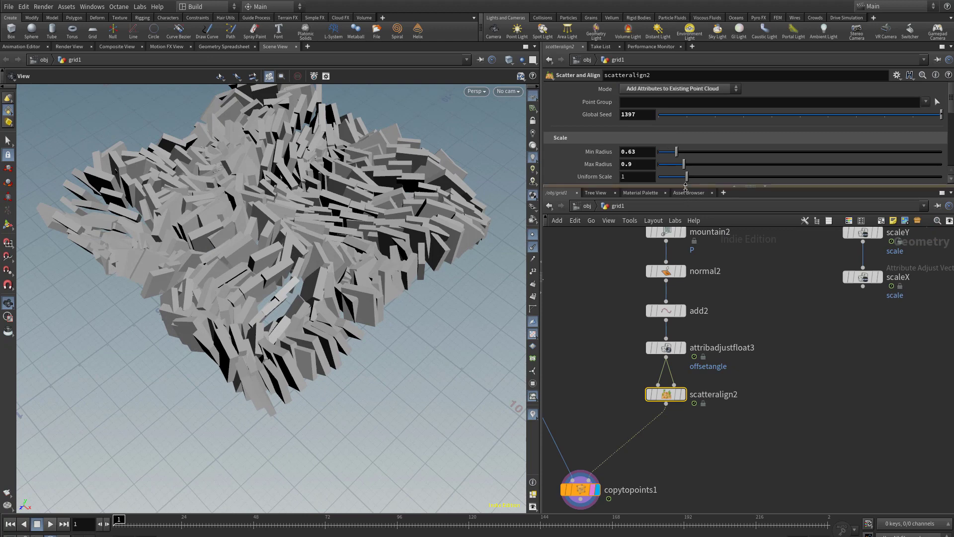
- Set scatteralign2's Uniform Scale to 0.28 and turn off the point display in the viewport
drag(685, 187, 687, 284)
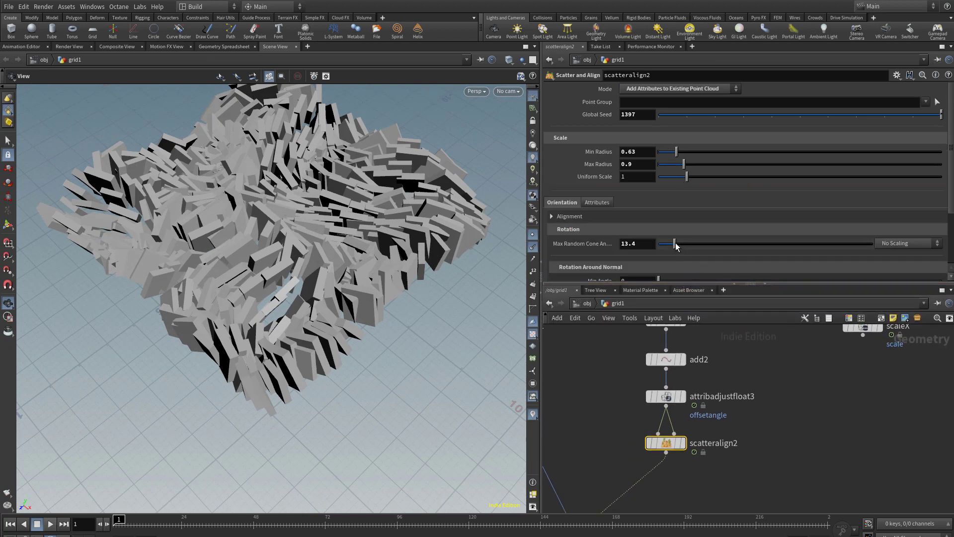
drag(679, 180, 667, 178)
scroll(345, 201, up, 5)
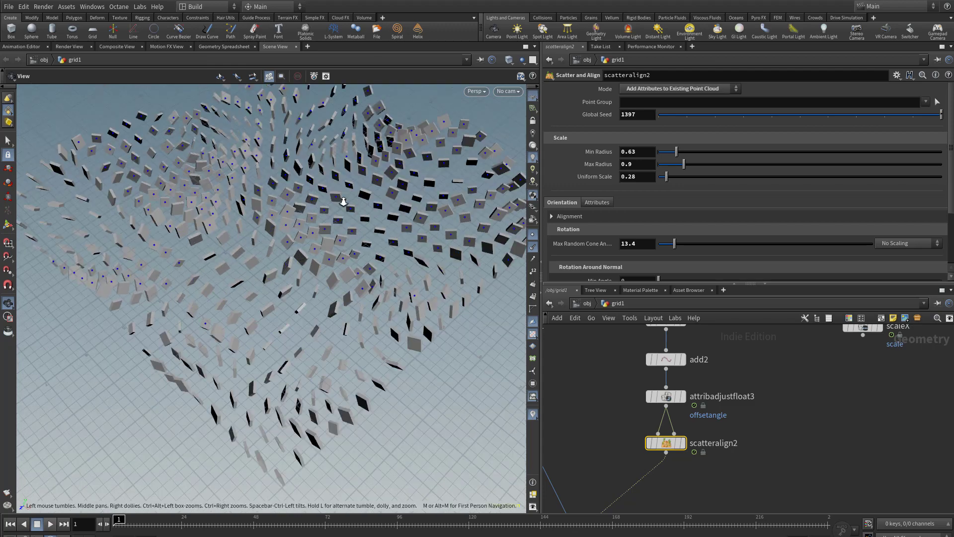
drag(345, 201, 380, 205)
click(536, 234)
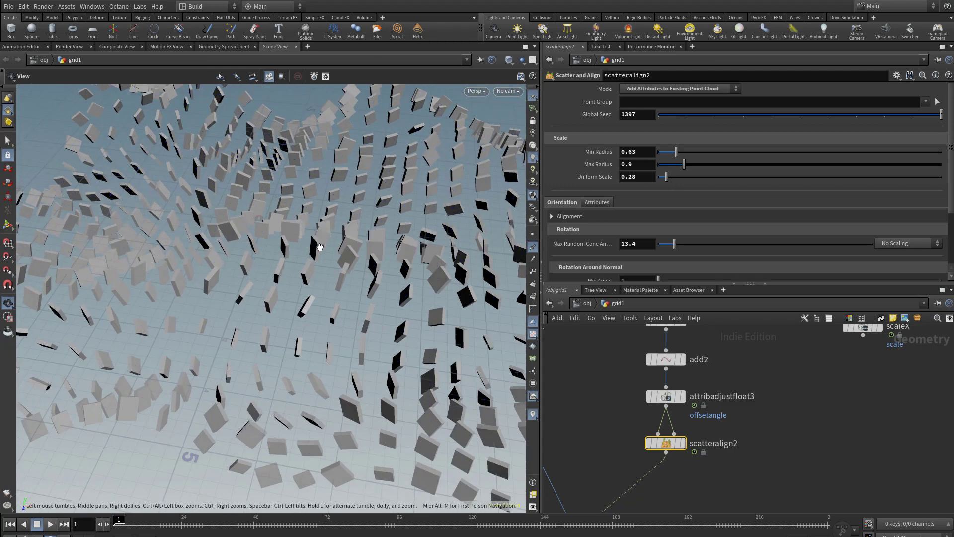
drag(318, 244, 425, 265)
scroll(347, 252, down, 4)
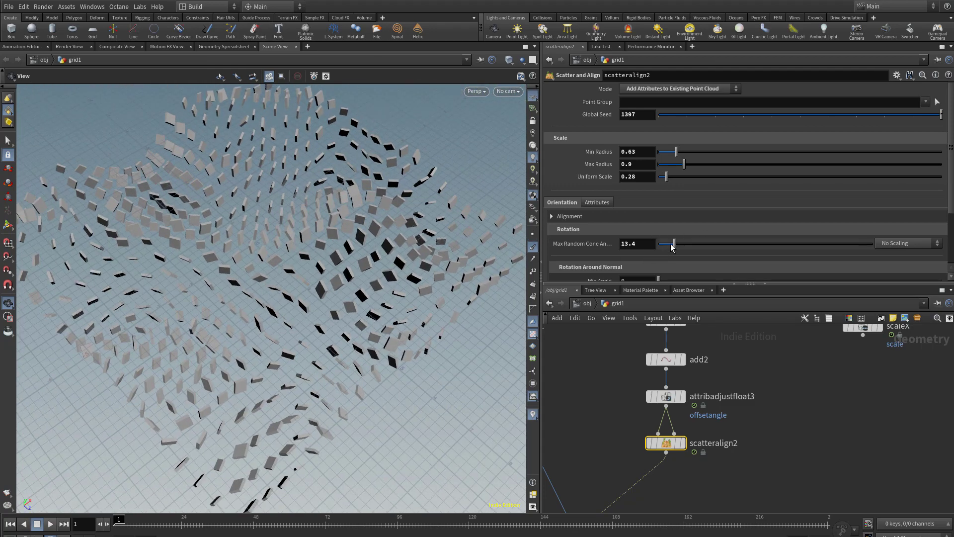
- Set scatteralign2's maximum random cone angle to 0 and Offset Angle to 76.2, and preview the animation
drag(672, 247, 645, 249)
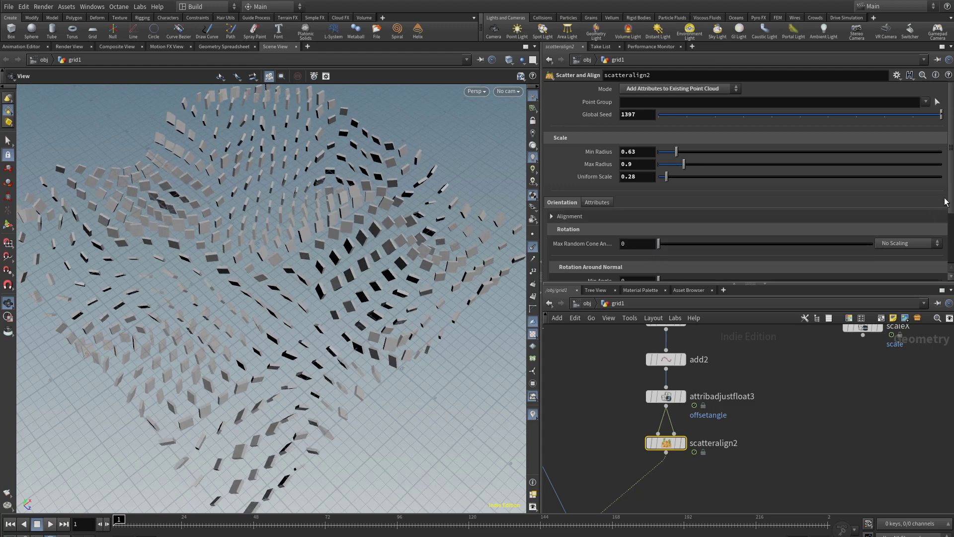
drag(949, 198, 946, 242)
drag(788, 283, 752, 262)
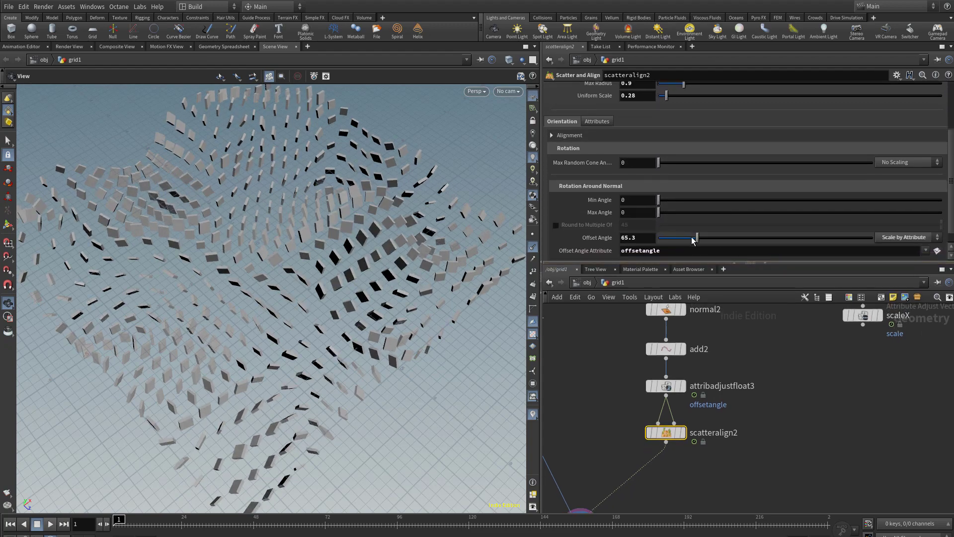
drag(693, 241, 700, 240)
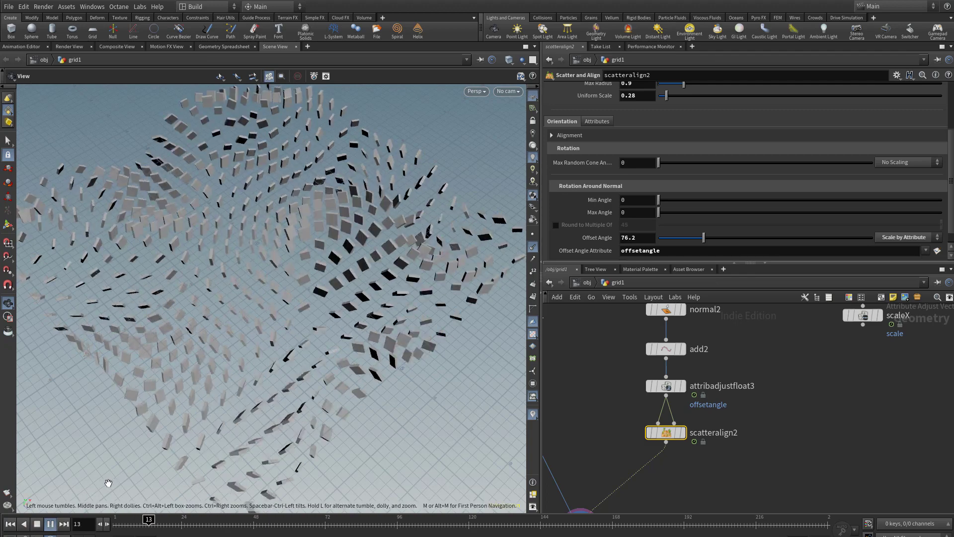
click(37, 524)
- Set grid2's Rows and Columns to 42 and view the denser arrangement of copies
middle_drag(737, 447, 720, 536)
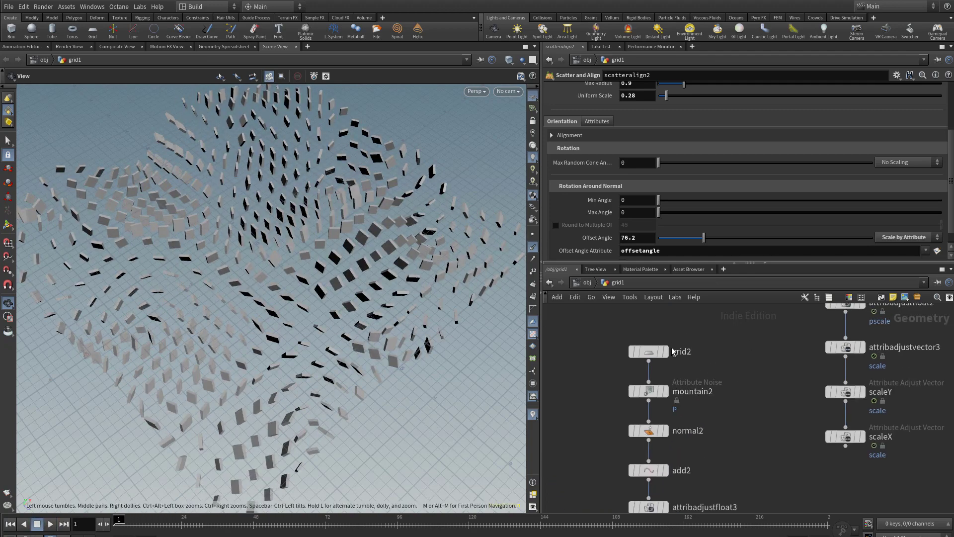
click(648, 351)
click(865, 166)
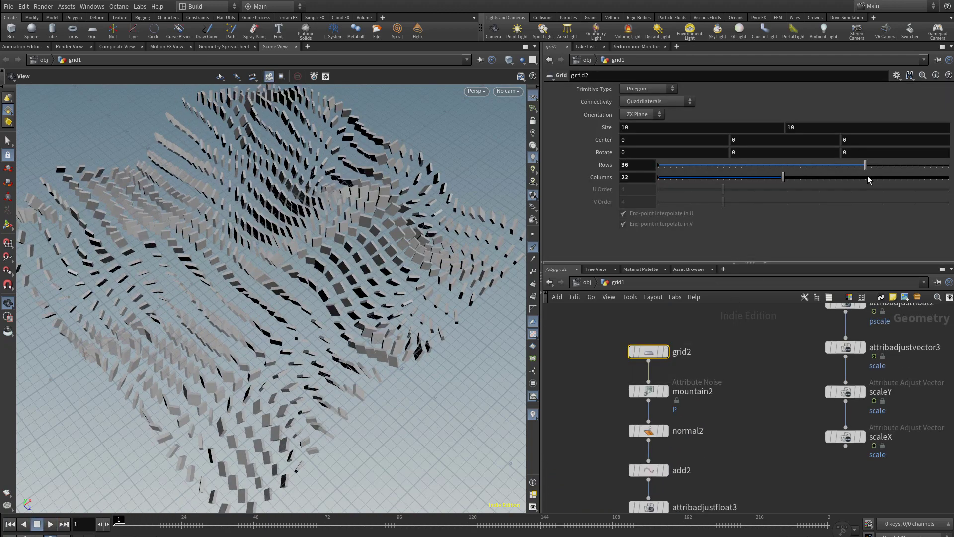
click(870, 178)
click(901, 167)
click(902, 178)
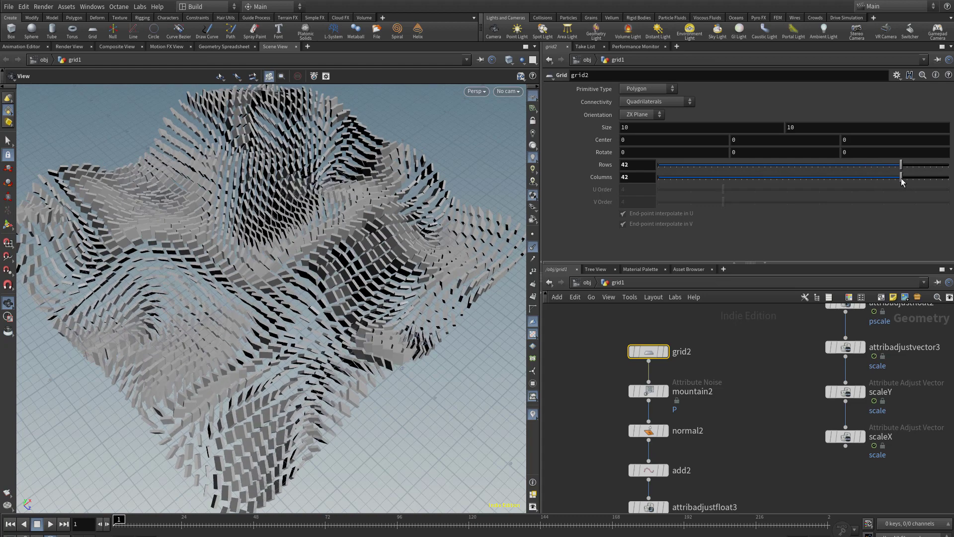
drag(308, 278, 345, 288)
- Bypass the normal2 node to compare how the copies align, and re-enable it
middle_drag(762, 362, 760, 245)
click(654, 437)
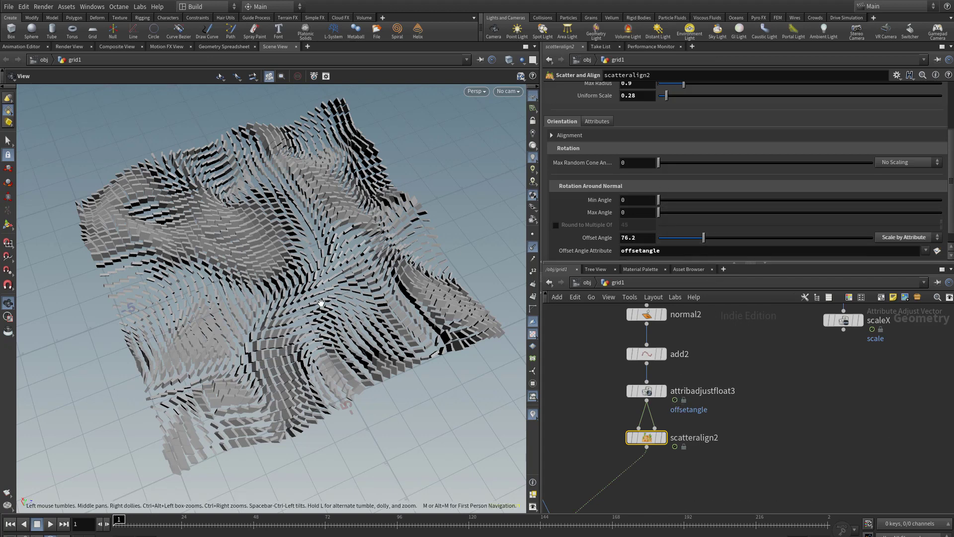
right_drag(246, 279, 347, 244)
drag(338, 265, 354, 223)
middle_drag(714, 306, 716, 357)
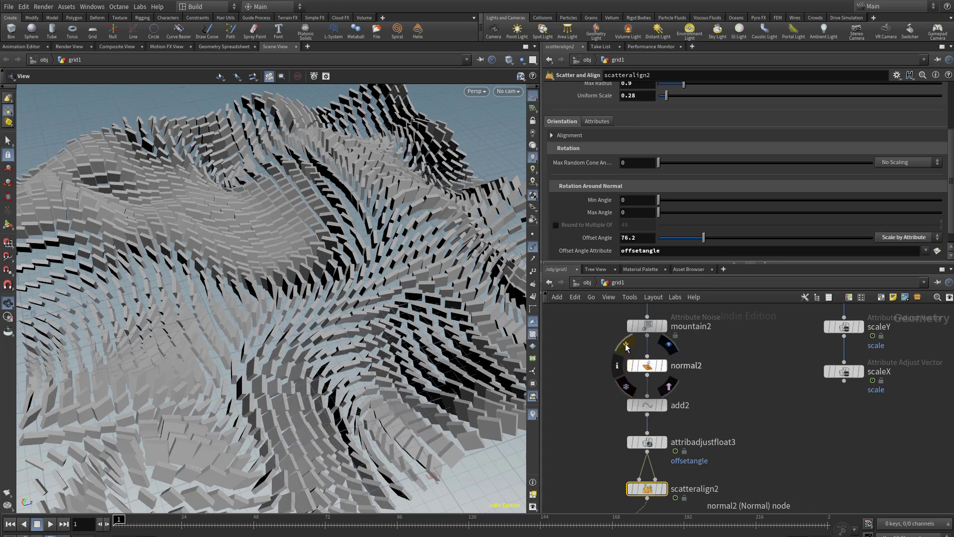
click(630, 365)
drag(332, 305, 405, 294)
middle_drag(729, 344, 733, 380)
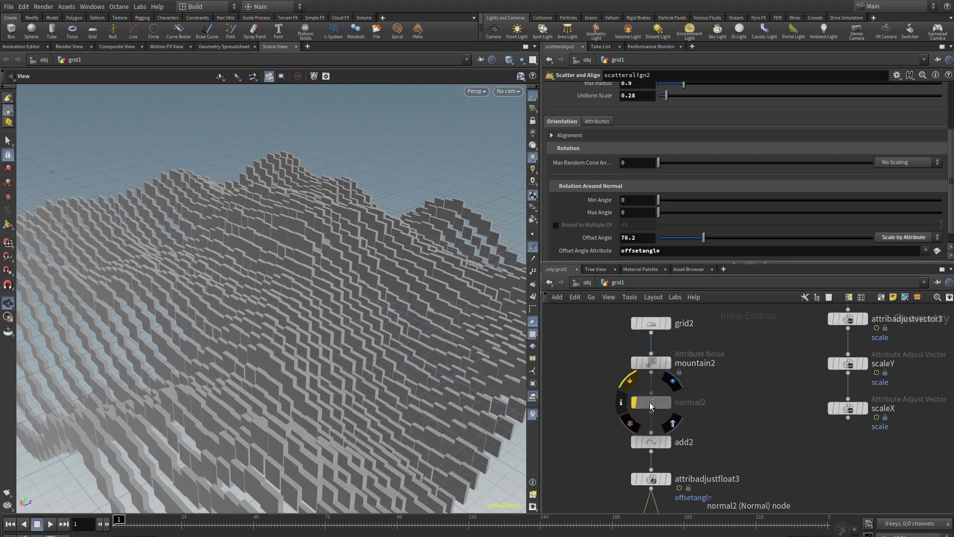
click(634, 384)
- Review add2's settings, select copytopoints1, and play the animation of the copies
middle_drag(651, 445, 652, 368)
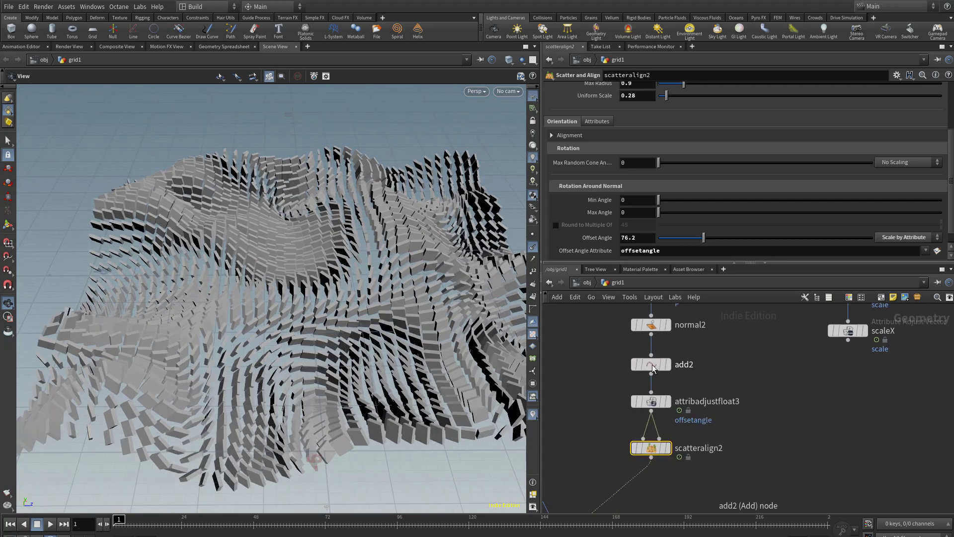
click(648, 366)
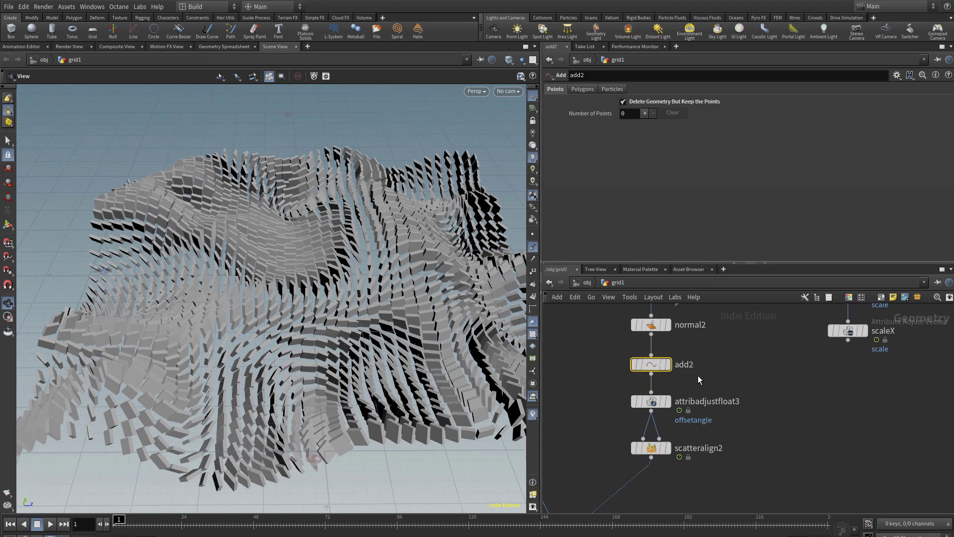
middle_drag(655, 459, 690, 330)
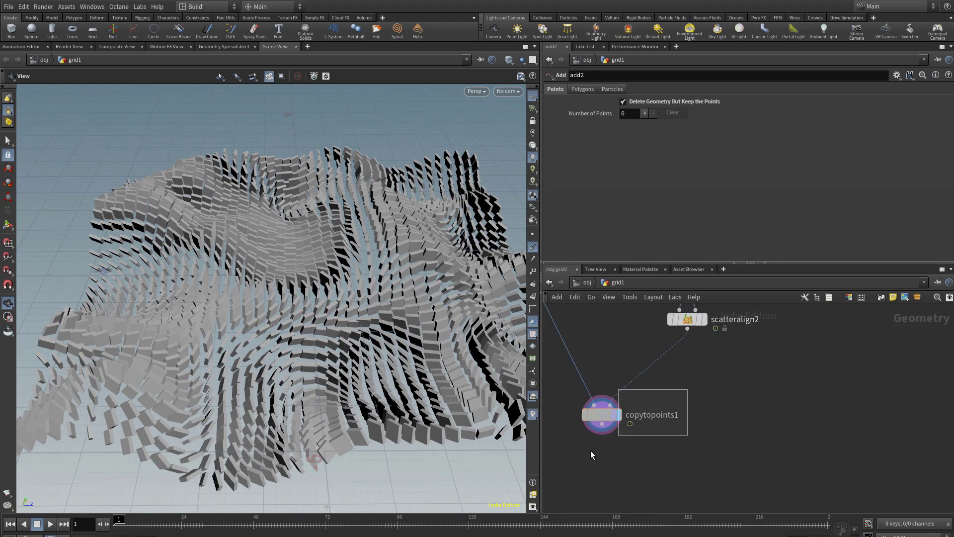
drag(590, 455, 589, 456)
click(50, 526)
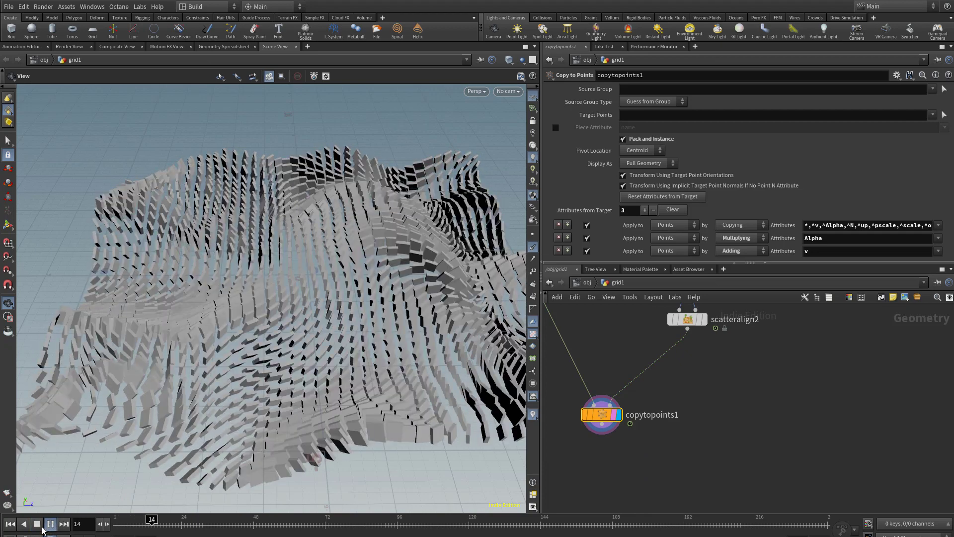
click(40, 527)
- Inspect the point attributes in scatteralign2's node info and return the timeline to frame 1
middle_drag(728, 317, 690, 390)
mouse_move(649, 392)
click(619, 392)
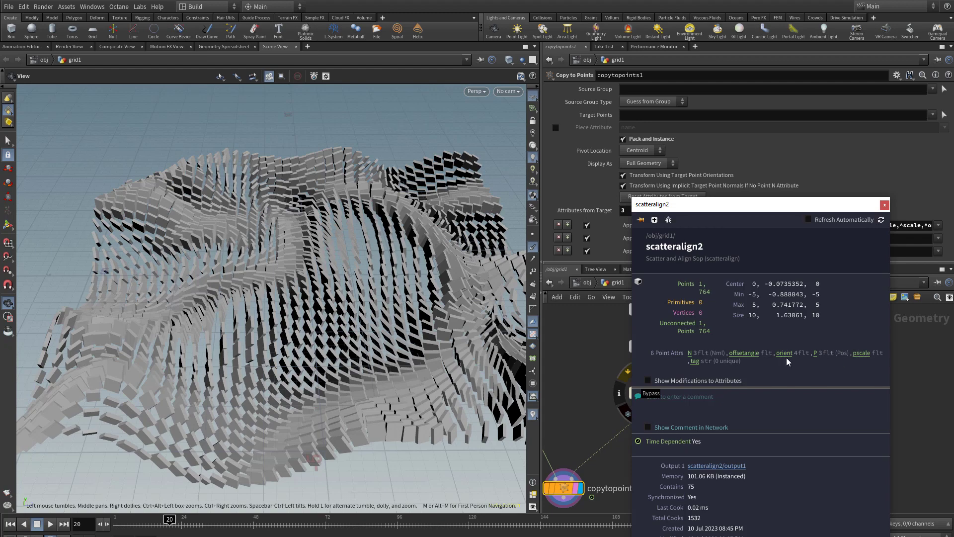
click(580, 419)
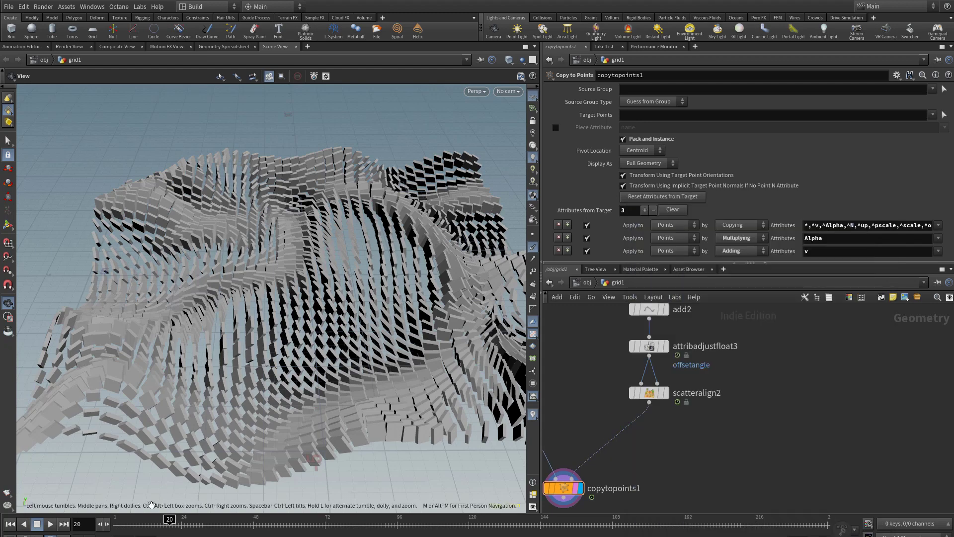
drag(142, 524, 102, 526)
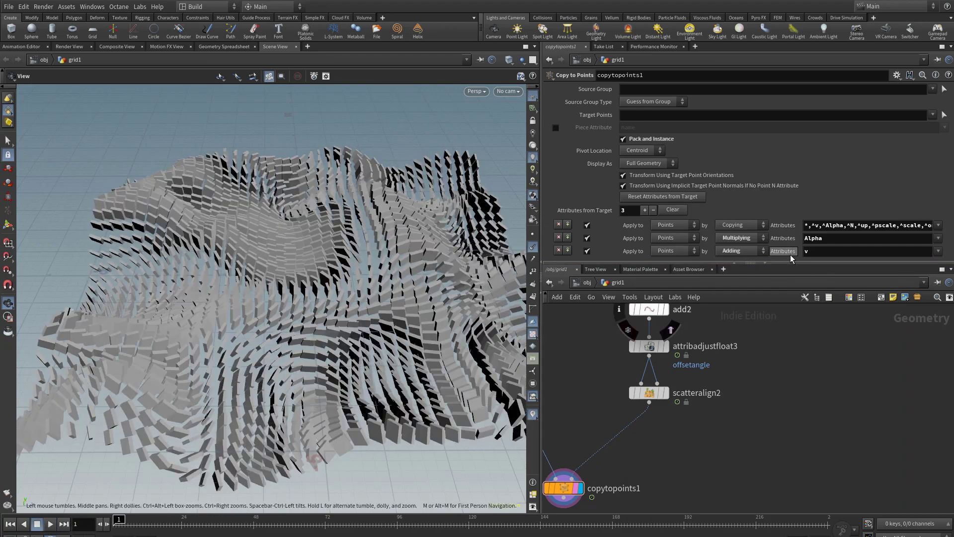
- Rearrange the box1 branch to make room and add a Test Geometry: Rubber Toy node beside grid2
drag(793, 264, 852, 148)
scroll(756, 274, down, 7)
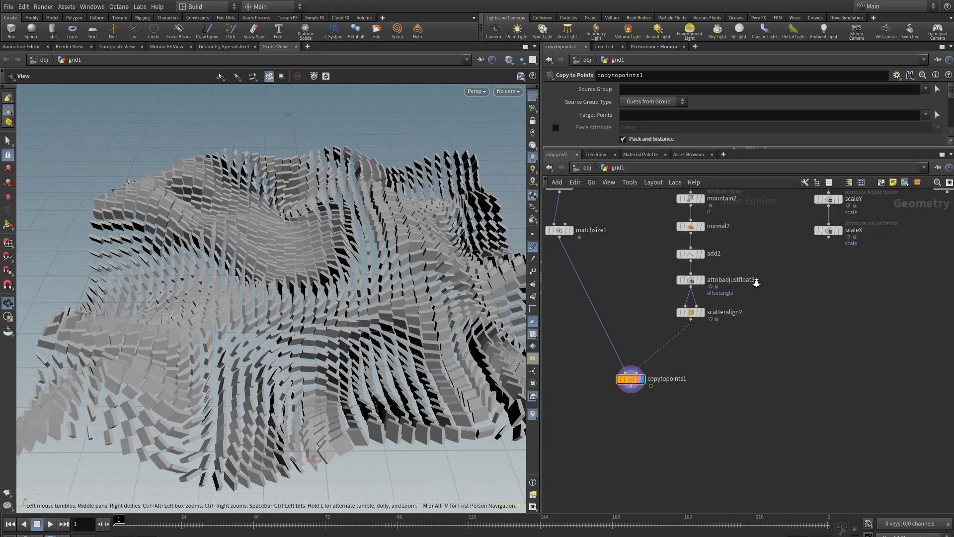
middle_drag(771, 301, 758, 334)
scroll(698, 257, up, 1)
scroll(680, 265, up, 4)
drag(677, 218, 585, 351)
click(666, 290)
middle_drag(669, 279, 663, 310)
key(Tab)
text(te)
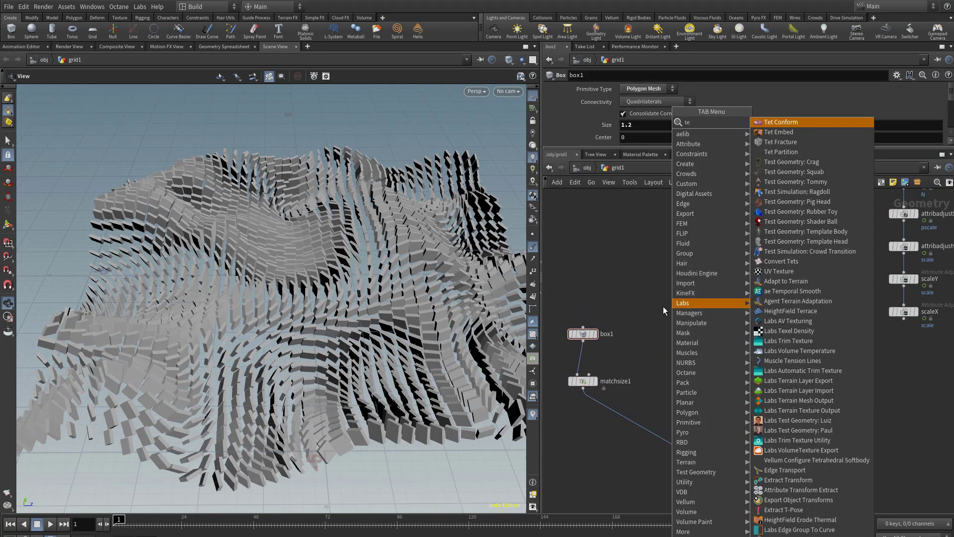
text(st)
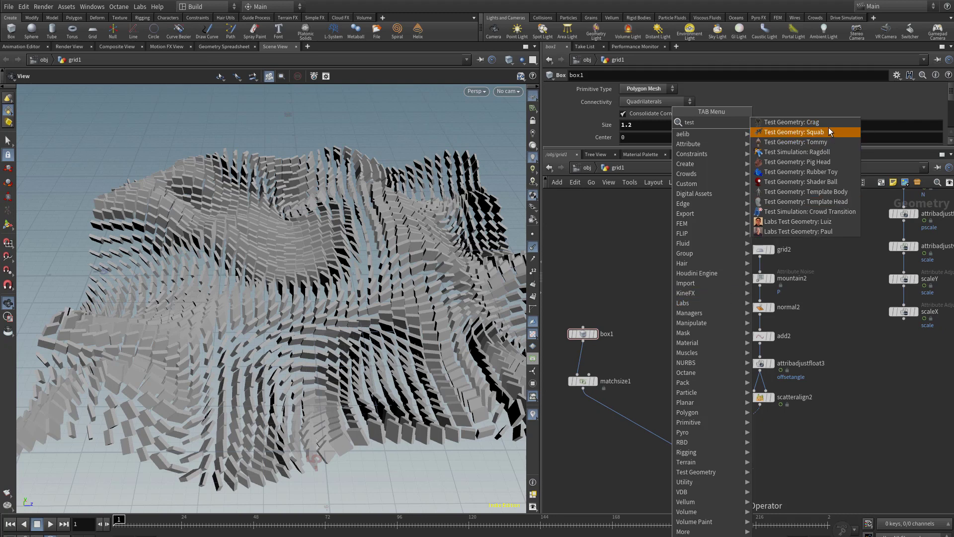
click(829, 172)
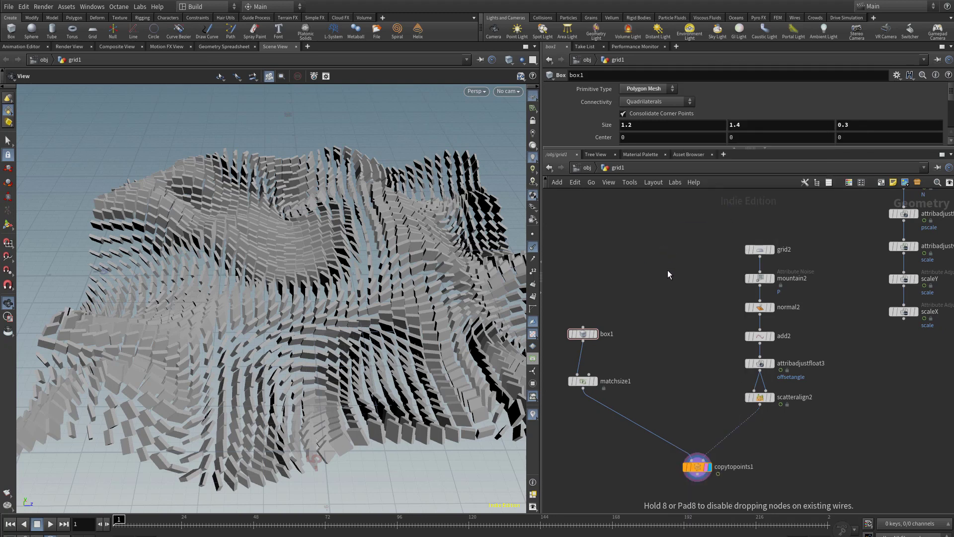
click(675, 292)
- Add a Boolean node fed by the rubber toy, set its Operation to Union, and display it
key(Tab)
text(bool)
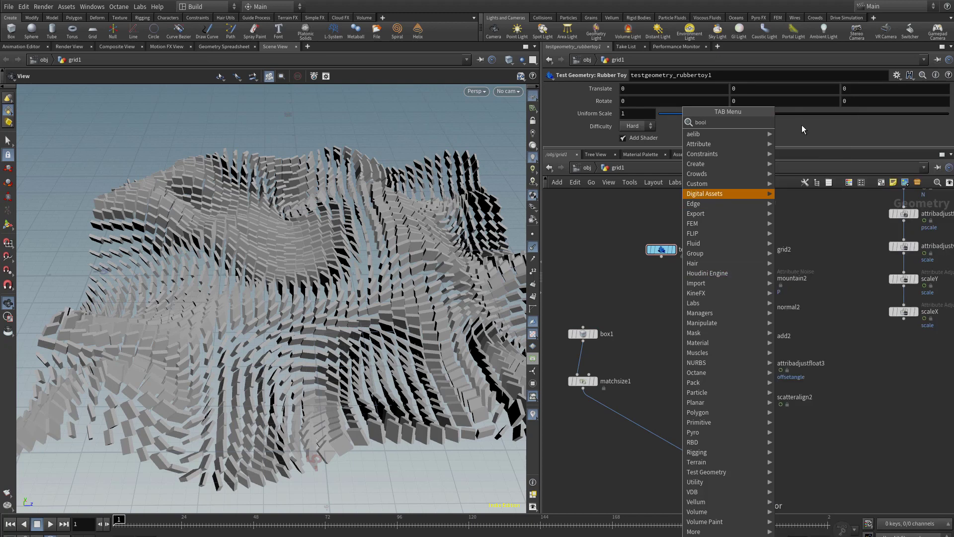
click(801, 123)
click(672, 307)
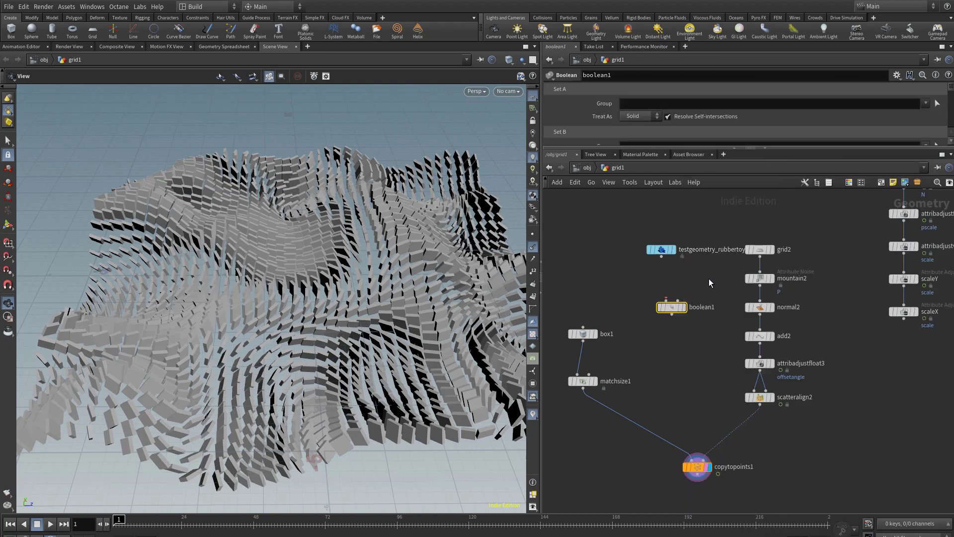
drag(665, 149, 661, 234)
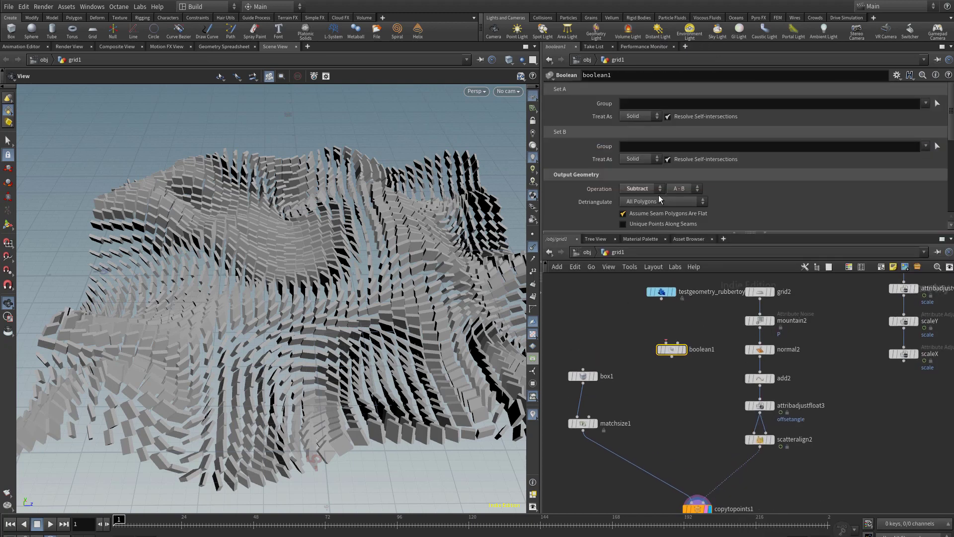
click(644, 189)
click(638, 199)
scroll(686, 305, up, 2)
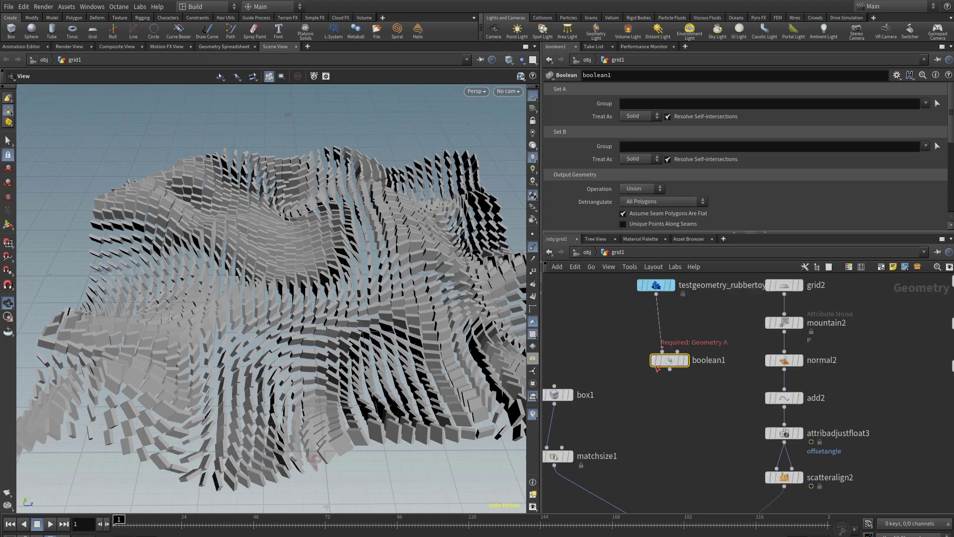
click(685, 359)
- Add and display a Remesh node after boolean1, and turn off Add Shader on the rubber toy node
key(Tab)
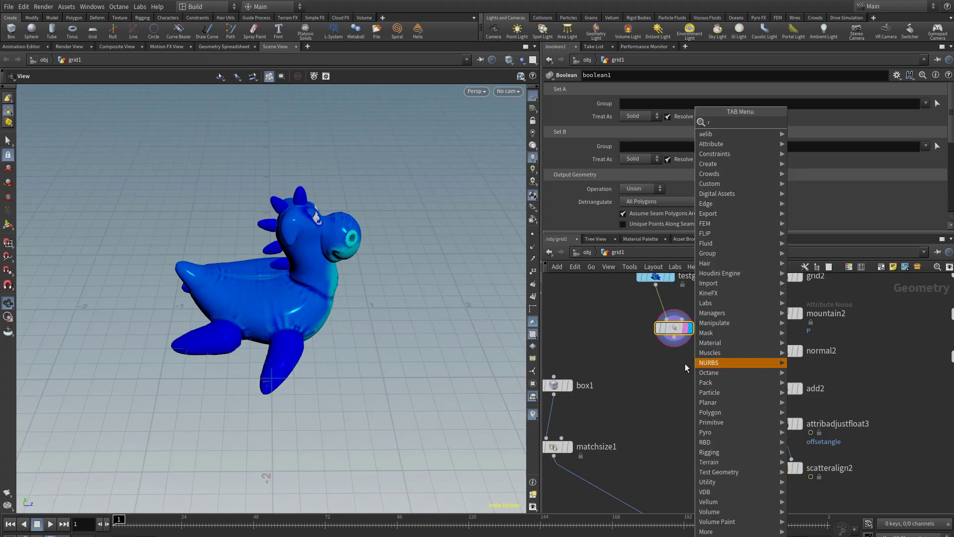
text(remesh)
click(816, 121)
click(680, 370)
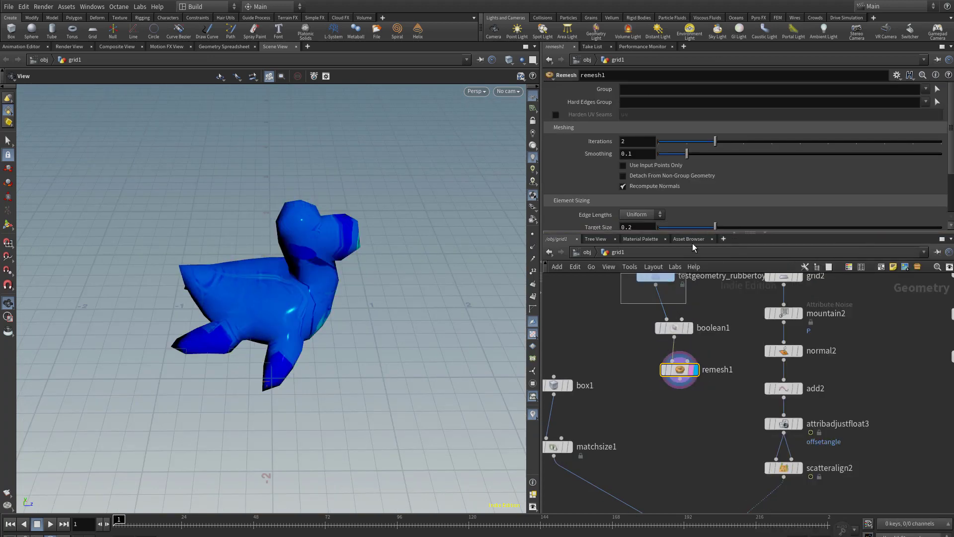
click(655, 276)
click(709, 360)
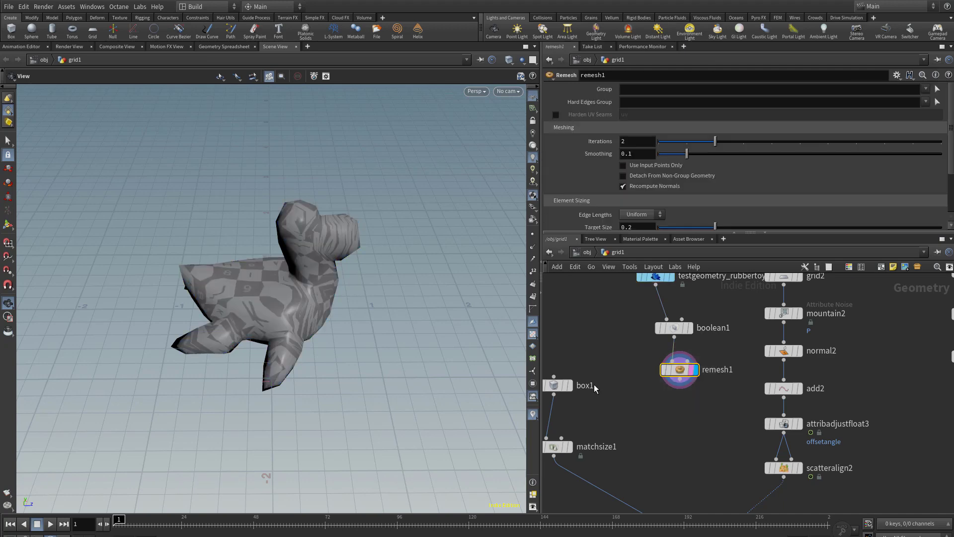
- Show the viewport in wireframe and set remesh1's Iterations to 9 and Target Size to 0.1
key(d)
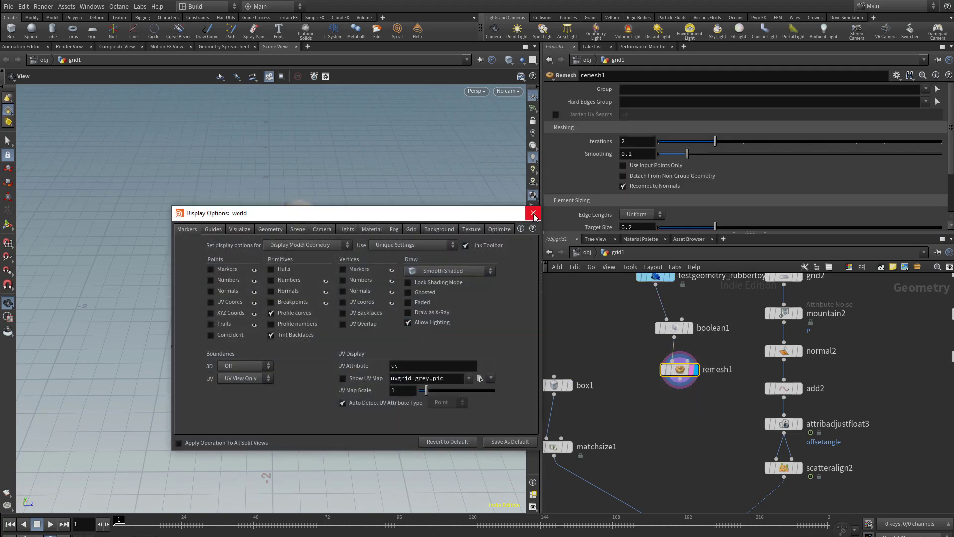
click(533, 213)
key(w)
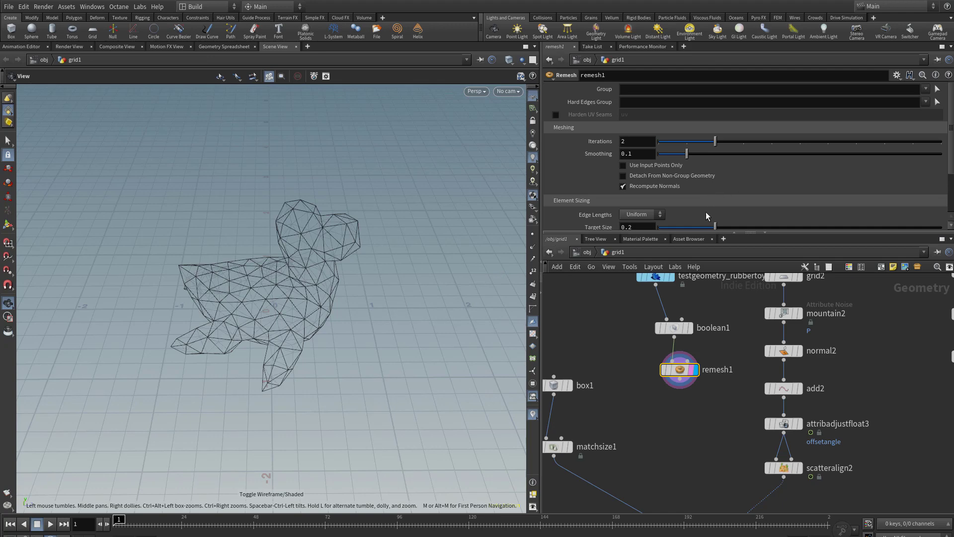
drag(697, 227, 690, 230)
drag(715, 142, 883, 138)
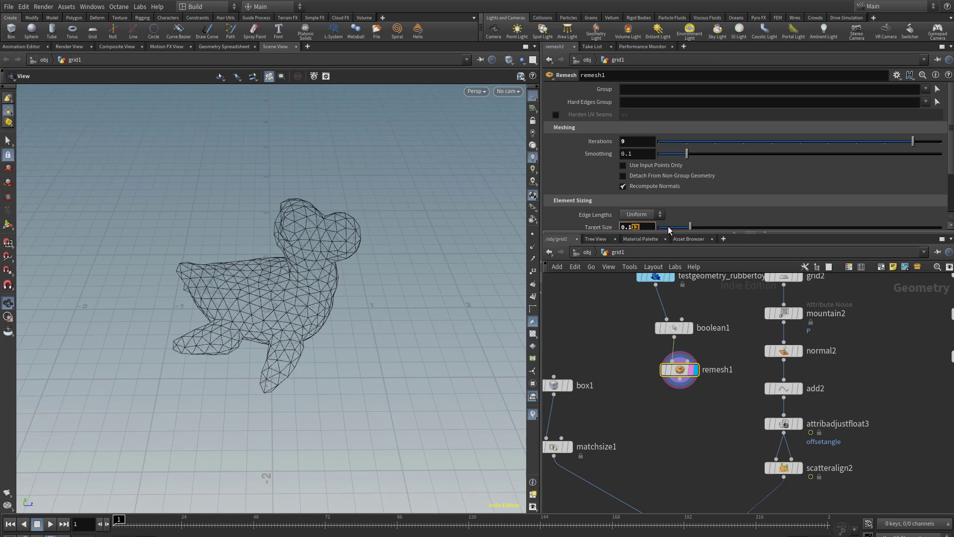
key(Return)
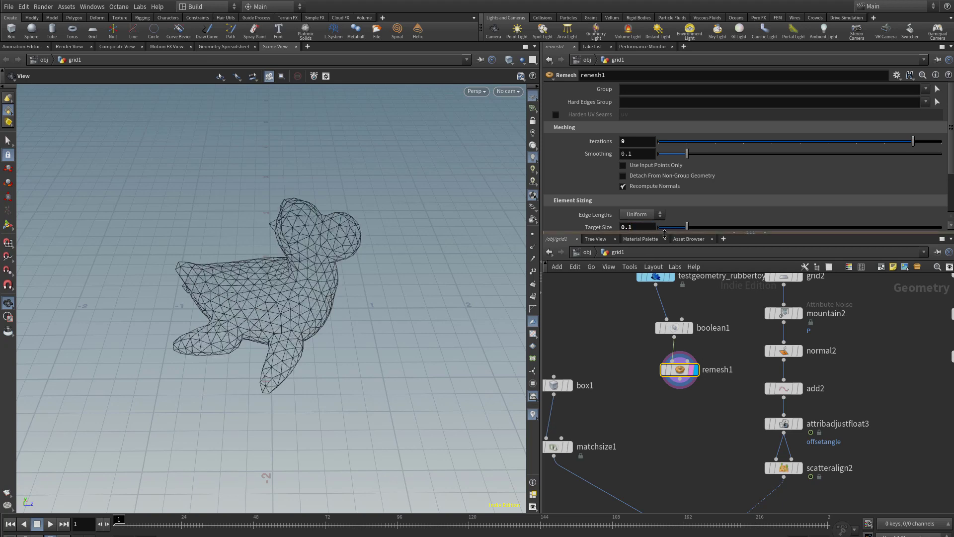
- Feed remesh1 into normal2 in place of mountain2, and display copytopoints1
drag(665, 234, 671, 173)
middle_drag(729, 292, 705, 337)
drag(606, 261, 760, 357)
click(684, 331)
middle_drag(803, 424, 808, 268)
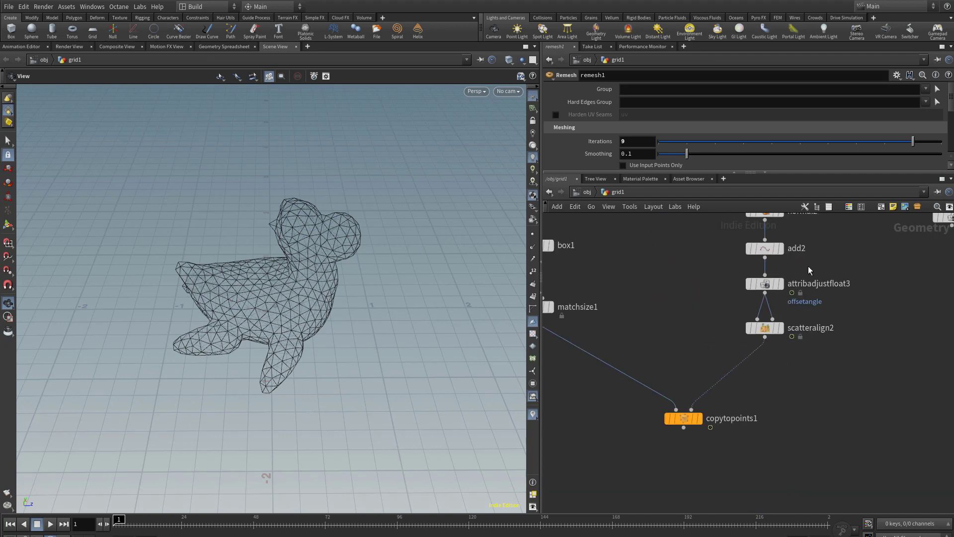
click(699, 418)
click(684, 418)
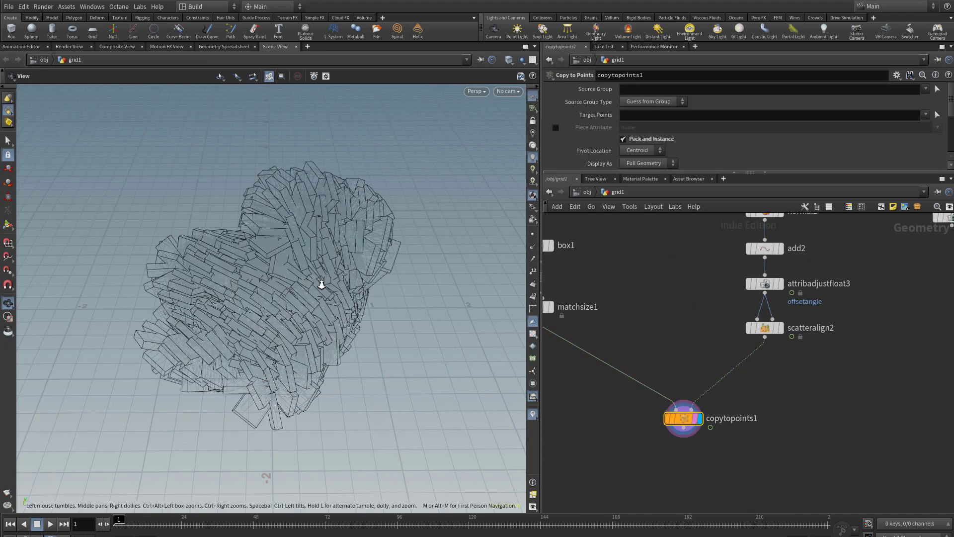
- Set scatteralign2's Min Radius and Max Radius to 1 and its Uniform Scale to 0.05
right_drag(321, 284, 359, 287)
drag(359, 288, 303, 244)
middle_drag(707, 302, 774, 331)
click(605, 274)
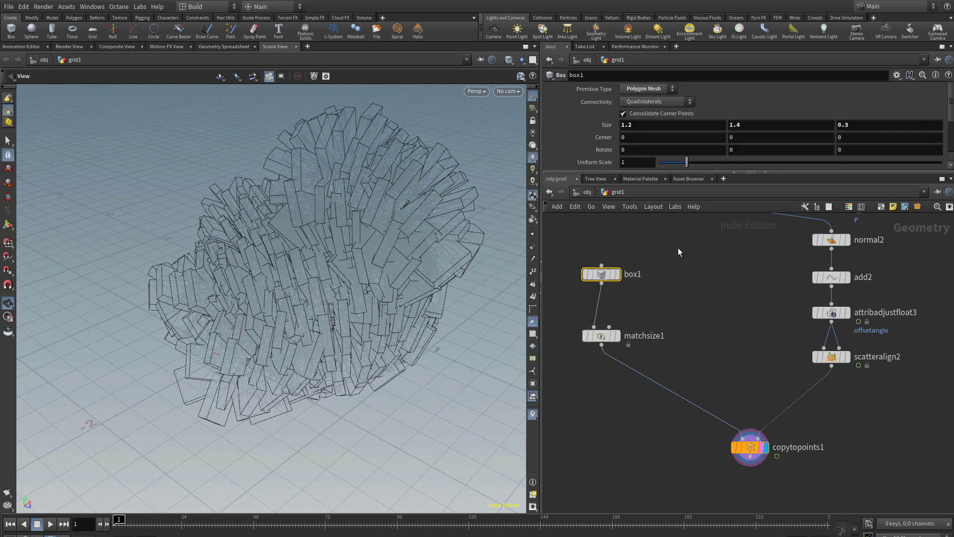
drag(889, 333, 794, 382)
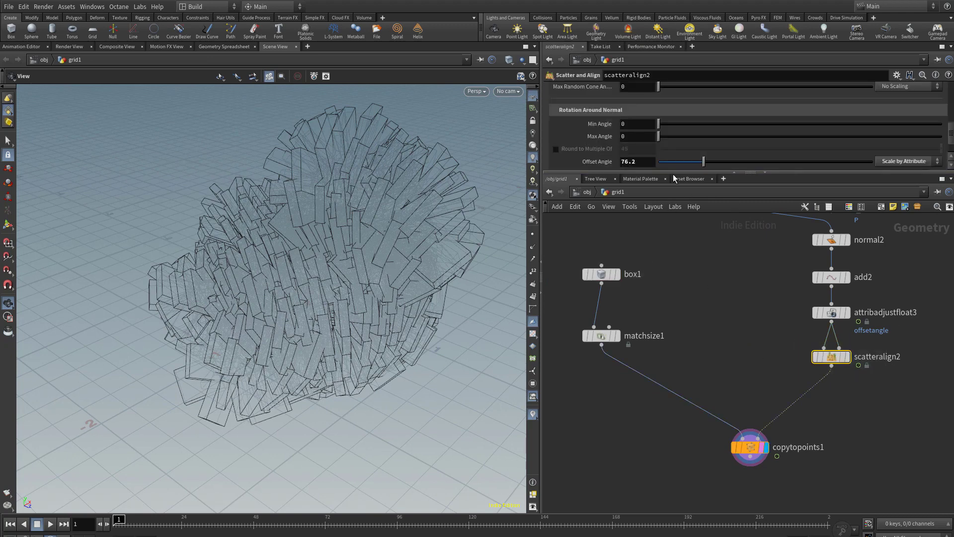
drag(676, 171, 680, 290)
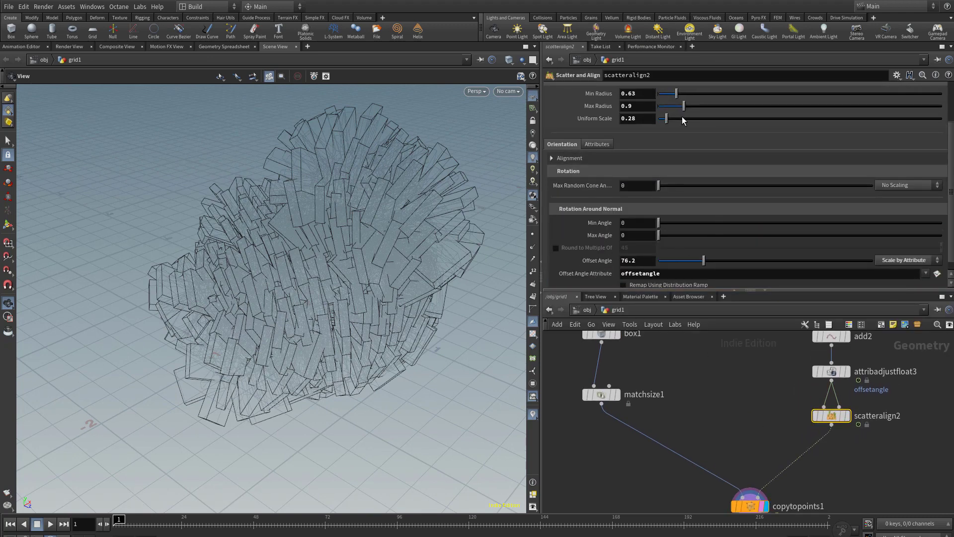
drag(665, 120, 664, 121)
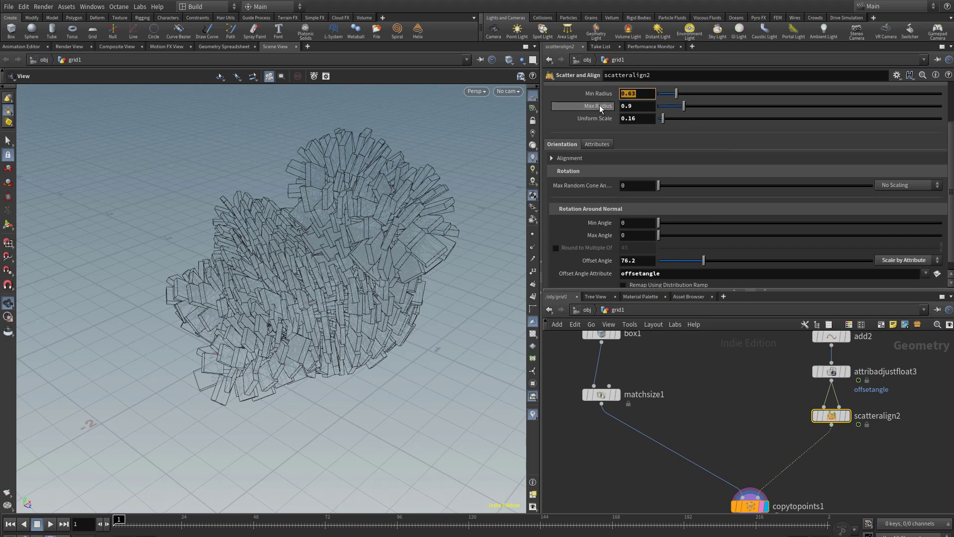
text(1)
key(Tab)
text(1)
key(Return)
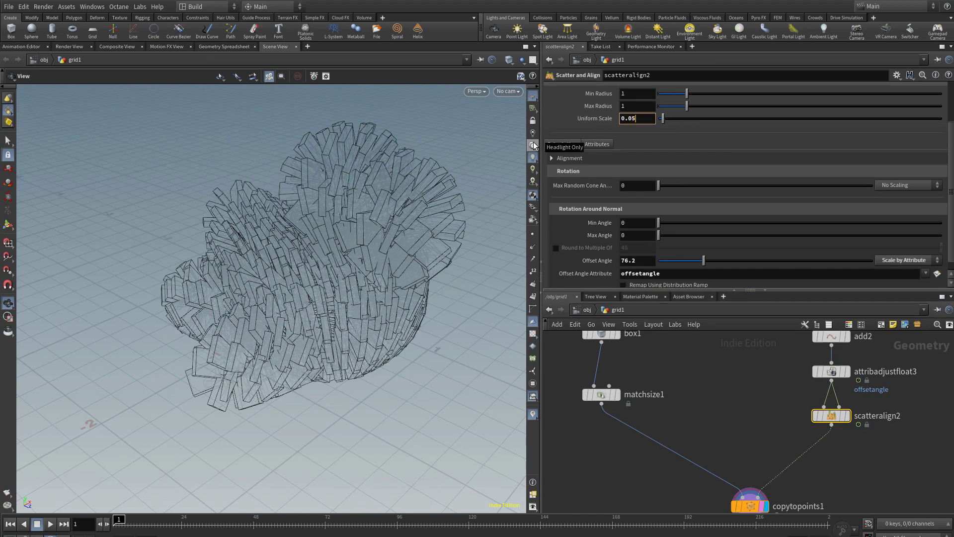
key(Return)
- Play the animation to examine the copies rotating on the rubber toy, and return to frame 1
drag(320, 251, 333, 270)
click(50, 524)
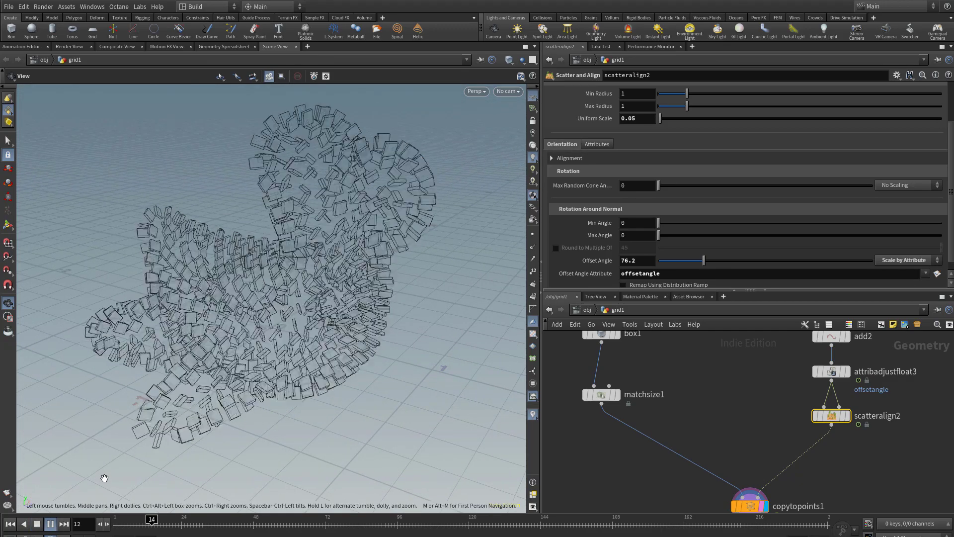
click(175, 528)
key(ctrl+Up)
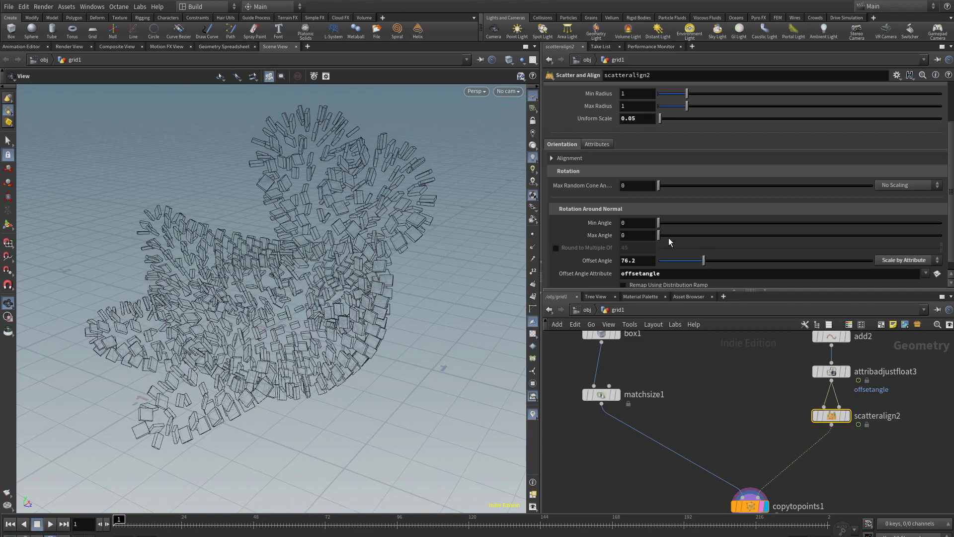
- Set scatteralign2's Max Angle around the normal to 102.5 and inspect the copies in shaded view
mouse_move(668, 237)
mouse_down()
mouse_move(830, 236)
mouse_move(739, 236)
mouse_up()
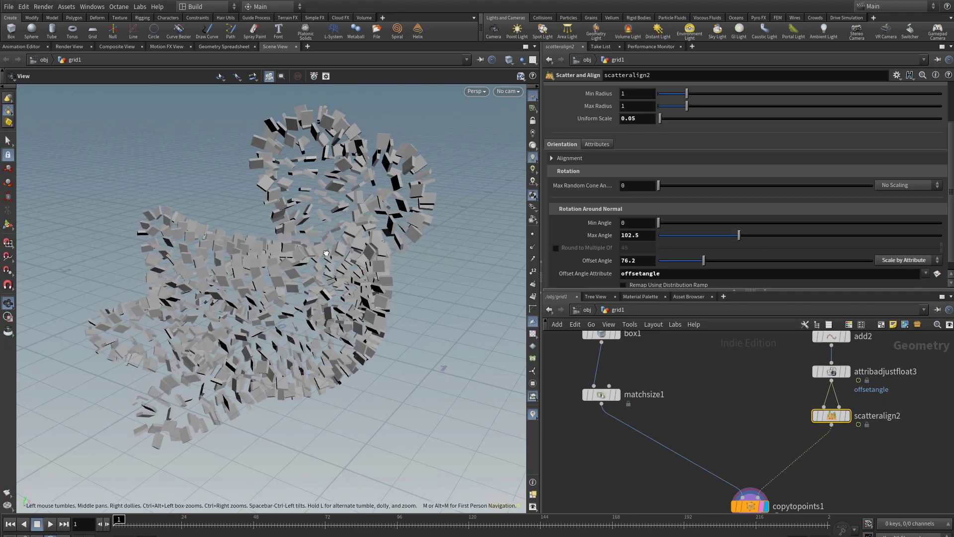
drag(326, 253, 386, 293)
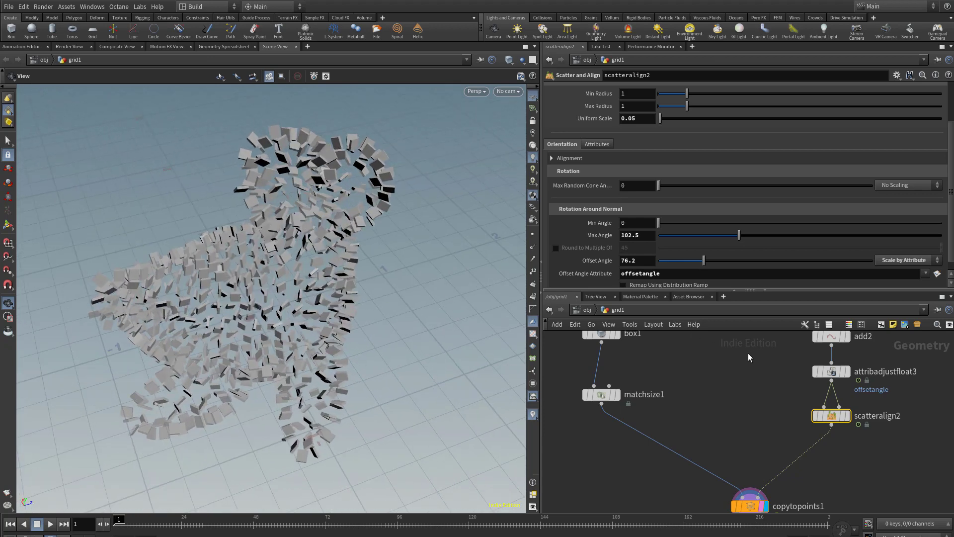
drag(795, 290, 795, 216)
- Move grid2 and mountain2 away from normal2, and shift the grid1 branch farther away from the curve1 chain
scroll(657, 365, down, 5)
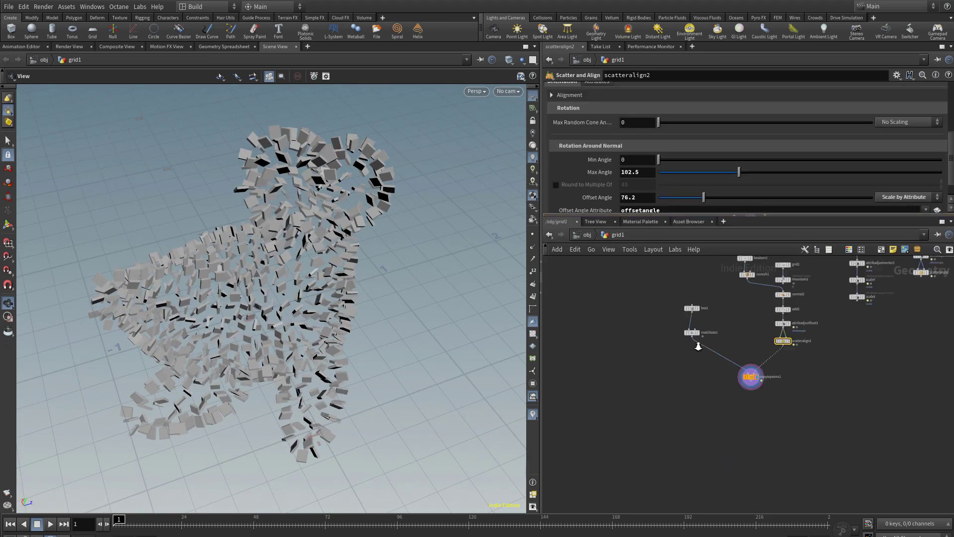
drag(679, 351, 688, 305)
middle_drag(700, 330, 627, 394)
scroll(753, 318, up, 3)
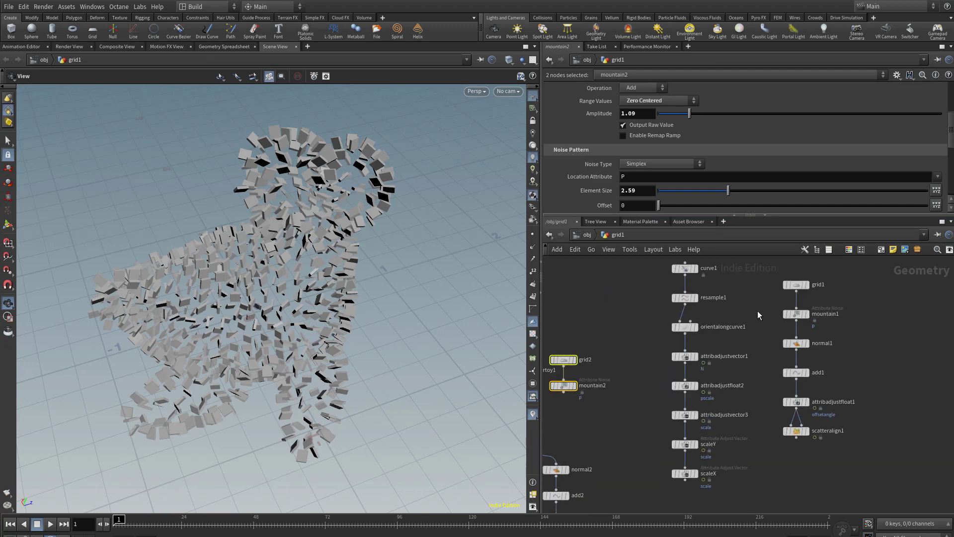
middle_drag(725, 309, 705, 320)
scroll(734, 301, down, 8)
drag(737, 293, 853, 368)
scroll(727, 285, up, 3)
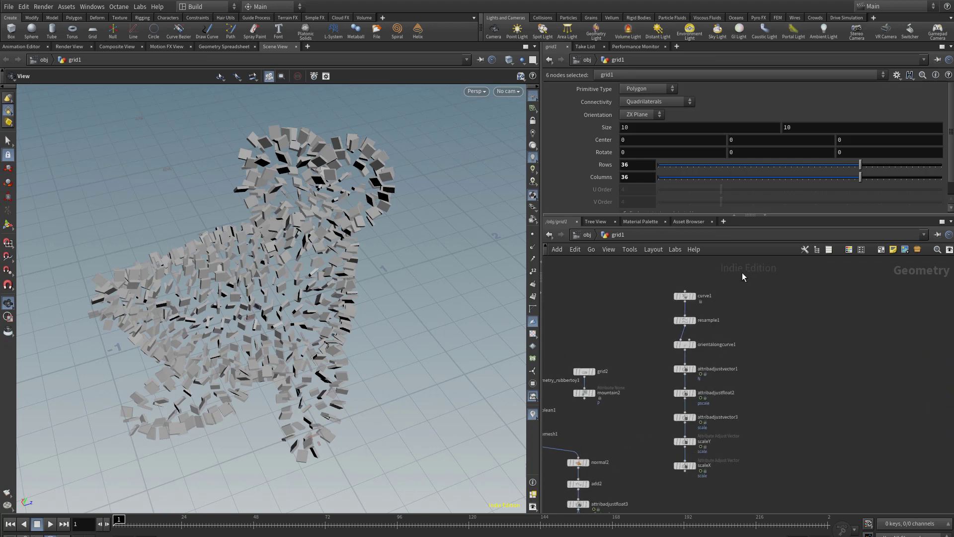
- Duplicate the curve1 and resample1 nodes as a separate branch in an empty area of the network
drag(742, 272, 682, 305)
scroll(722, 303, up, 3)
drag(726, 272, 644, 344)
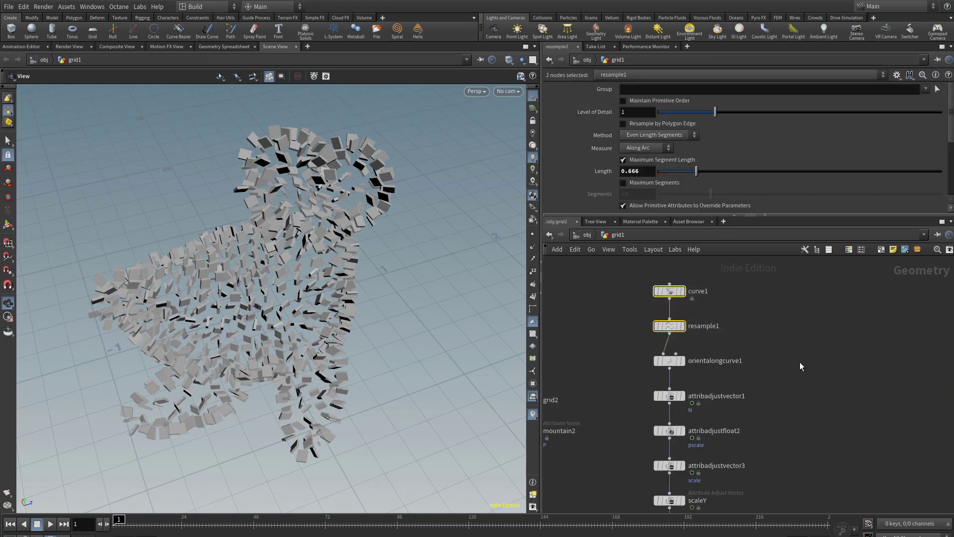
key(ctrl+c)
key(ctrl+v)
scroll(875, 365, down, 5)
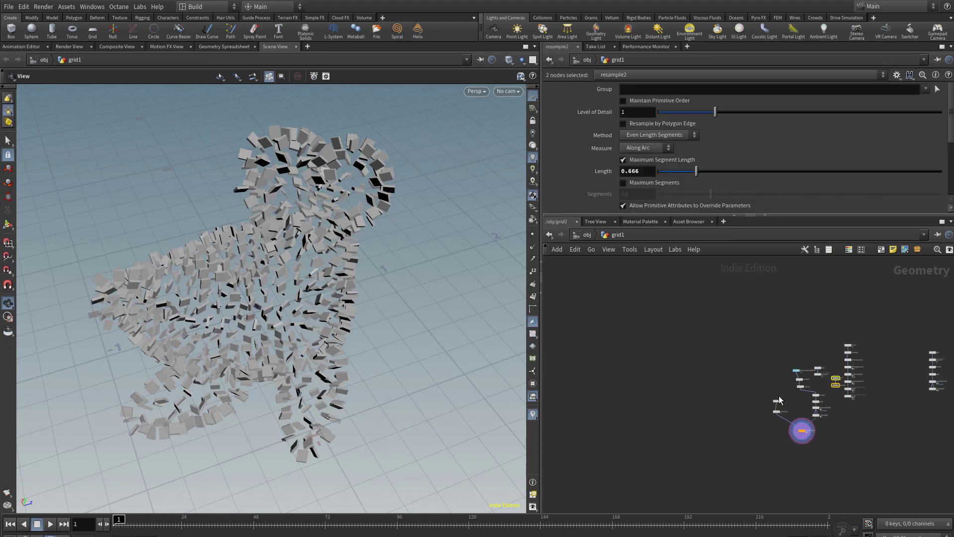
scroll(760, 397, up, 5)
- Display the duplicated resample node and bring its whole curve into view
click(691, 390)
scroll(691, 401, up, 1)
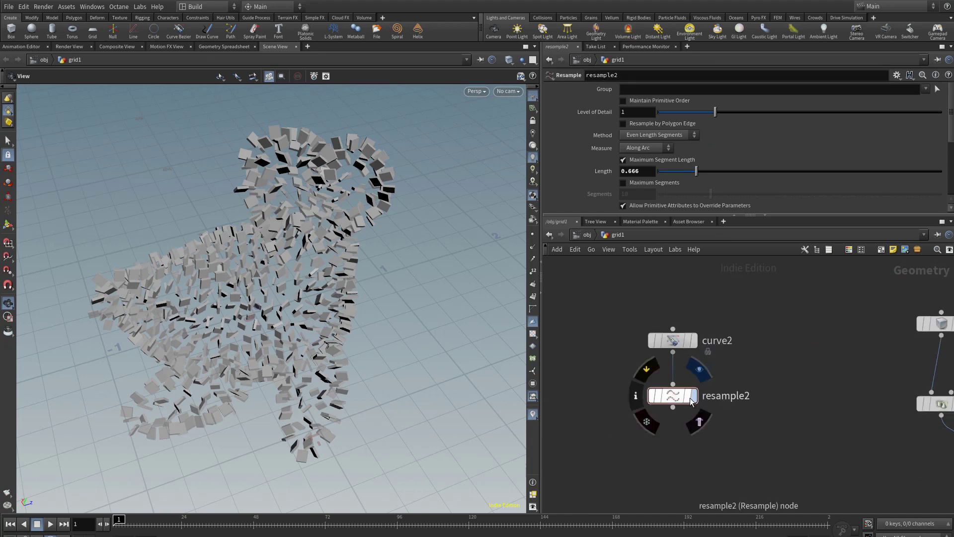
click(695, 398)
scroll(115, 384, down, 8)
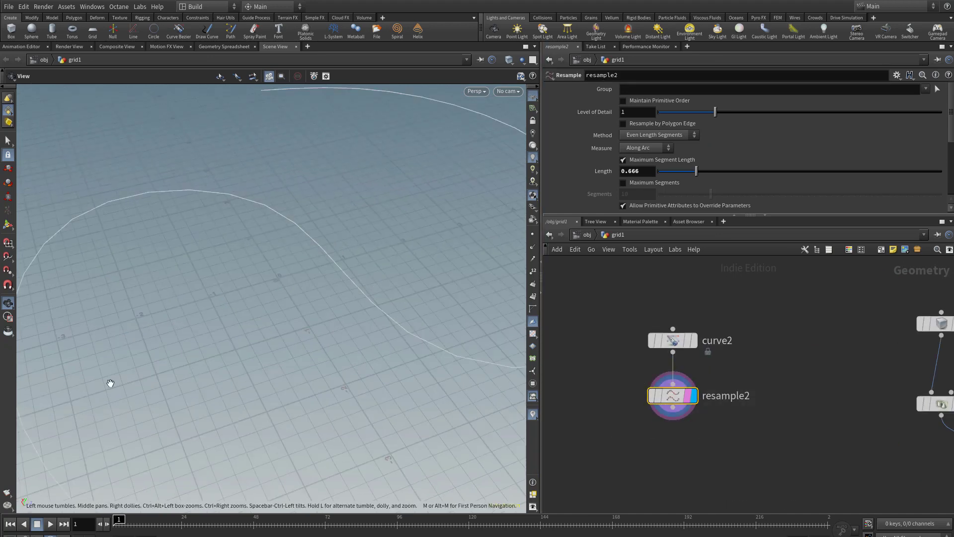
drag(111, 383, 214, 386)
- Move box1 and matchsize1 beside curve2 and cut the wire from matchsize1 to copytopoints1
scroll(731, 356, down, 5)
middle_drag(802, 353, 744, 341)
drag(735, 308, 582, 385)
middle_drag(718, 360, 740, 341)
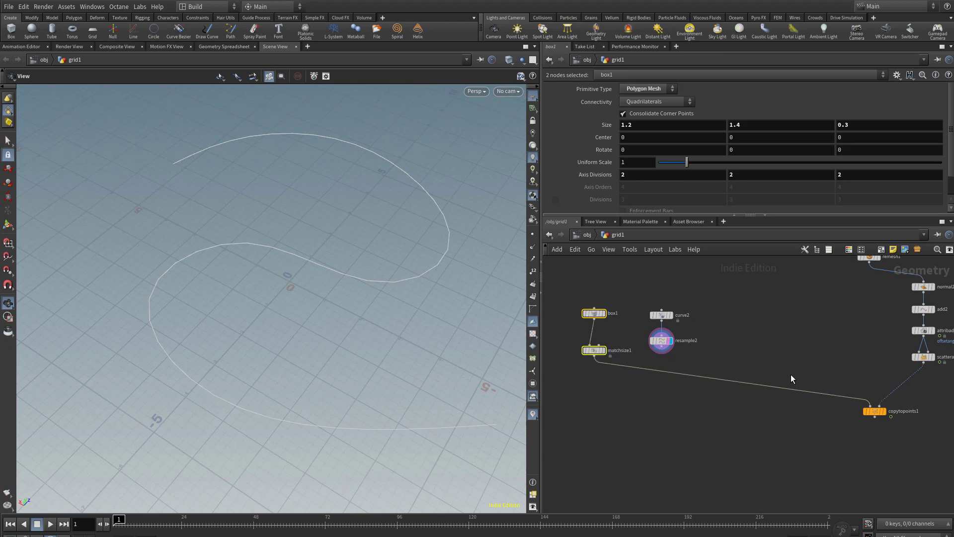
key(y)
drag(700, 411, 720, 363)
middle_drag(742, 368, 826, 381)
scroll(713, 387, up, 3)
- Add an Orientation Along Curve node below resample2, fed by resample2
click(715, 389)
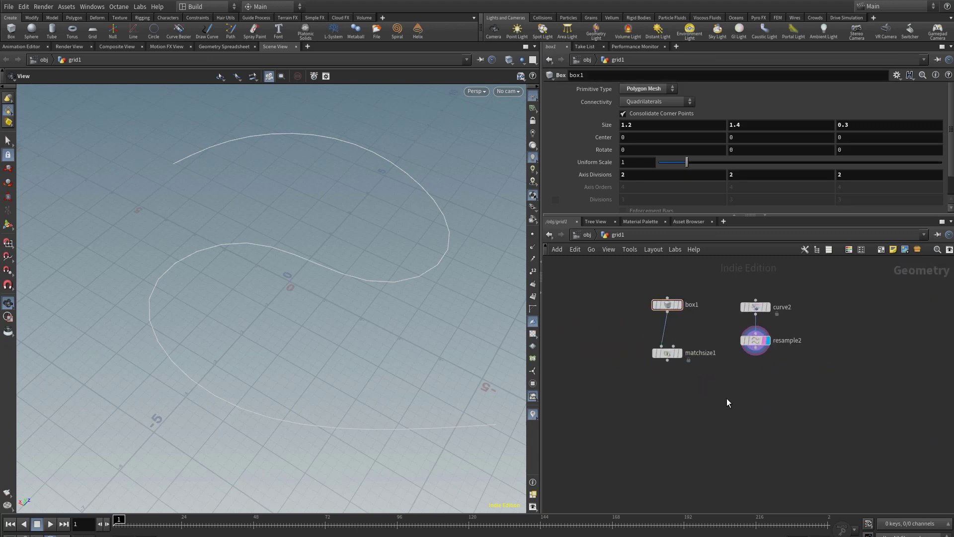
key(Tab)
text(ori)
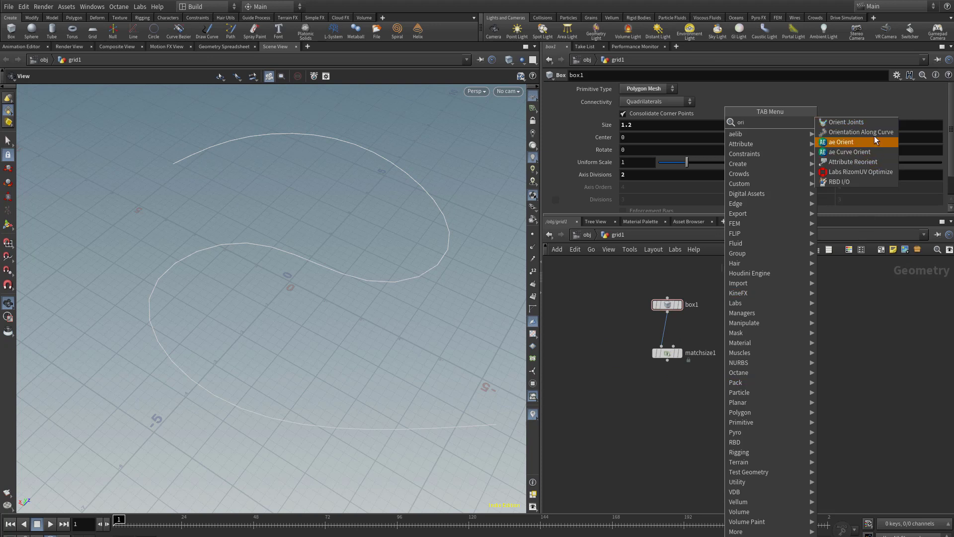
click(865, 131)
click(750, 405)
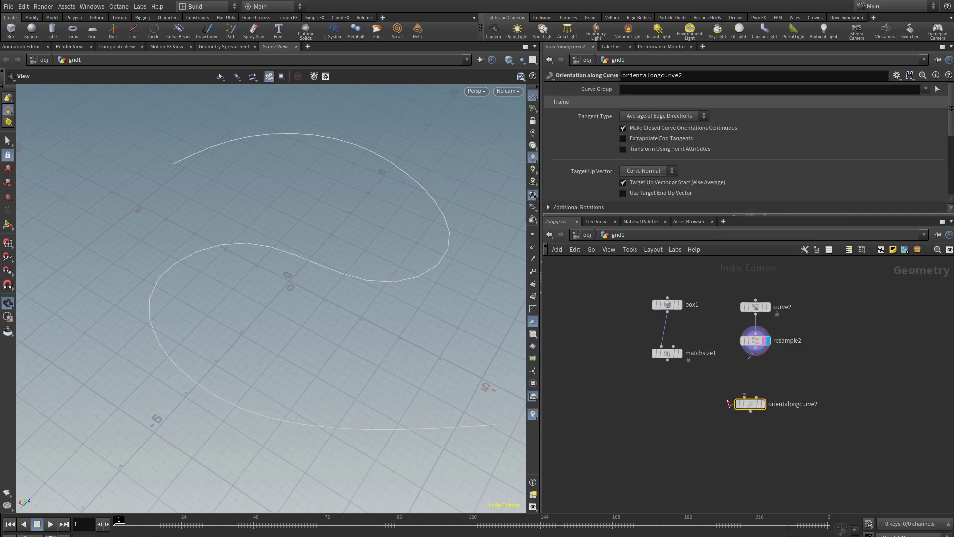
middle_drag(720, 352, 733, 302)
- Add and display a Copy to Points node with matchsize1 as source and orientalongcurve2 as target points
click(701, 396)
key(Tab)
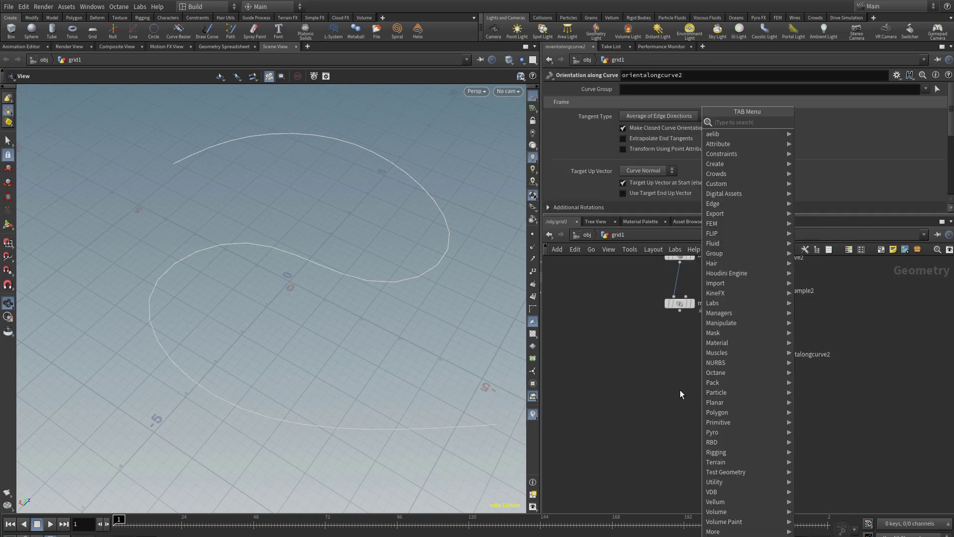
text(cop)
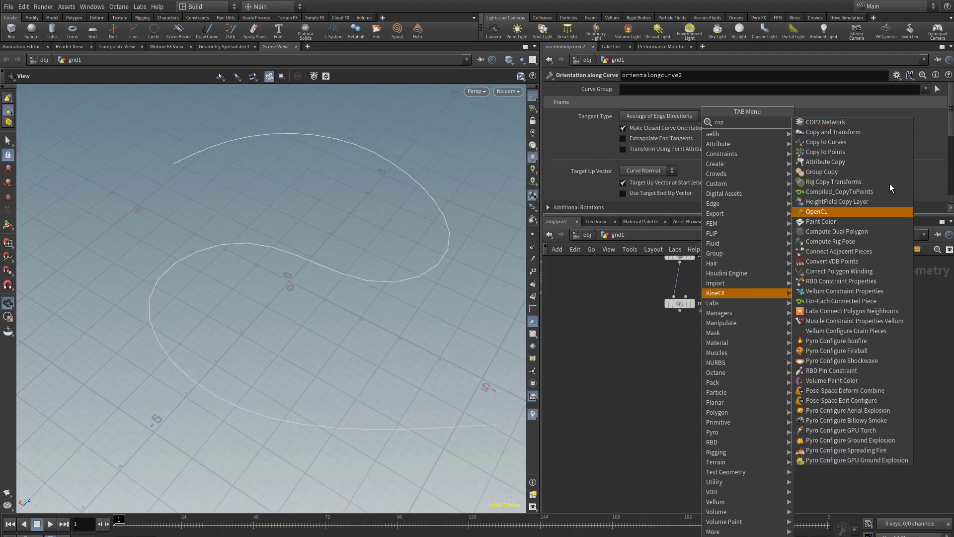
click(854, 151)
click(699, 417)
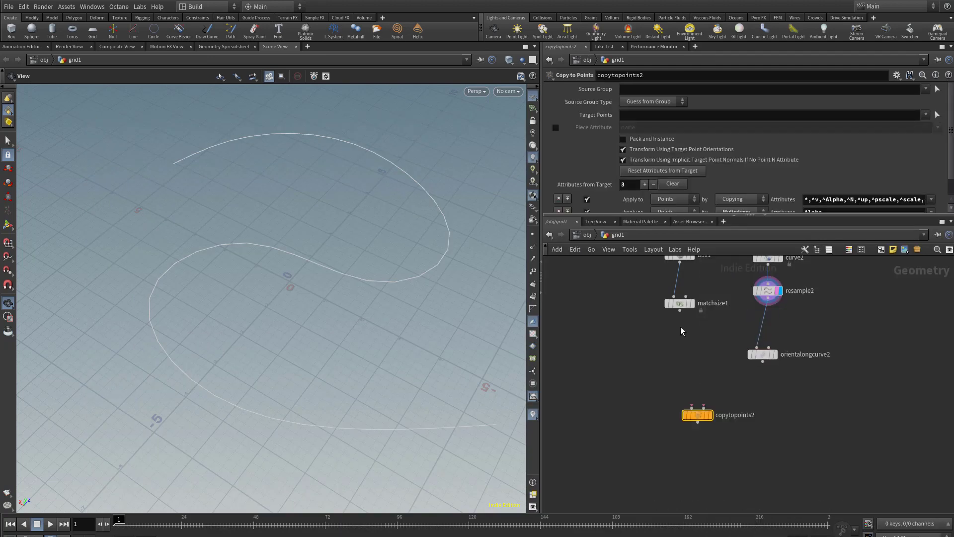
drag(762, 362, 703, 408)
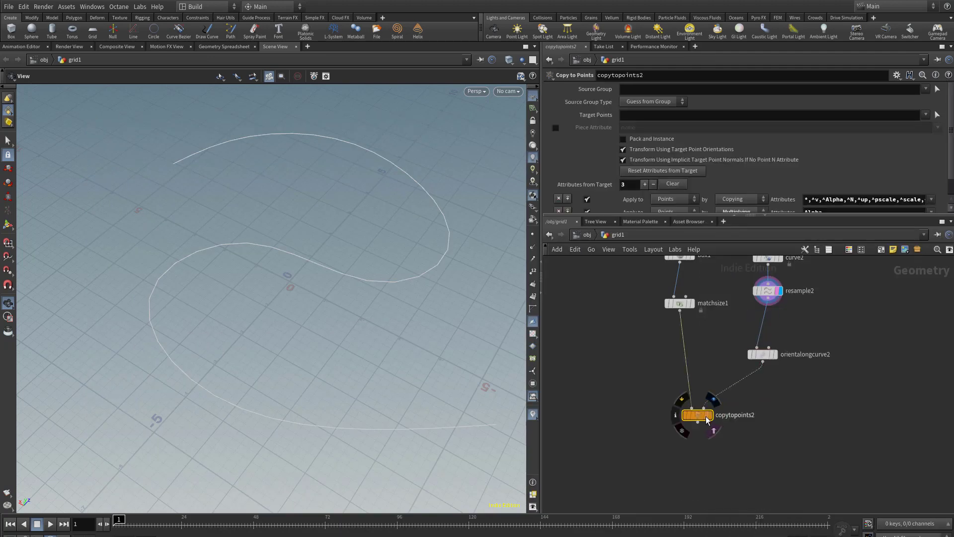
click(709, 414)
drag(348, 322, 415, 290)
- Enable Apply Roll or Twist on orientalongcurve2, with Roll at -180 and Partial Twist at -8.5
click(763, 353)
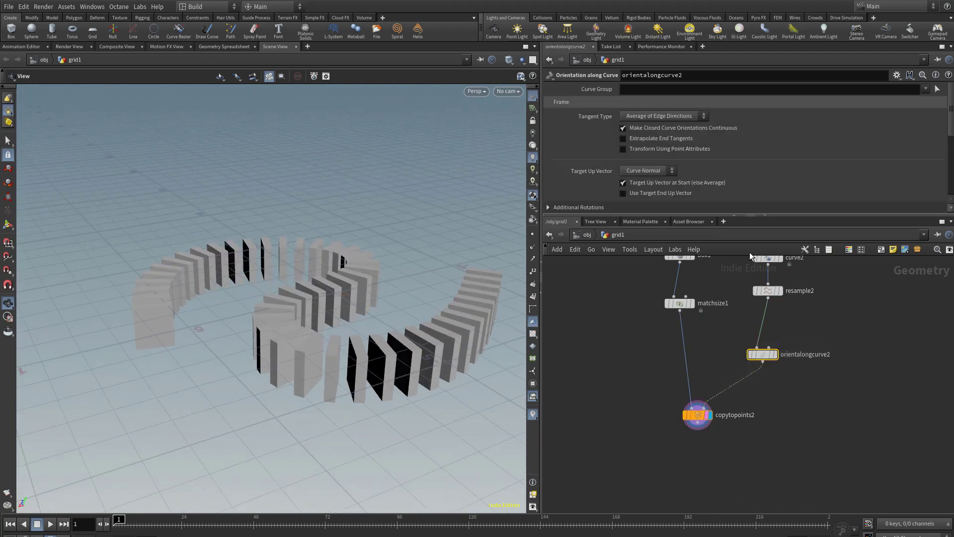
drag(699, 214, 700, 306)
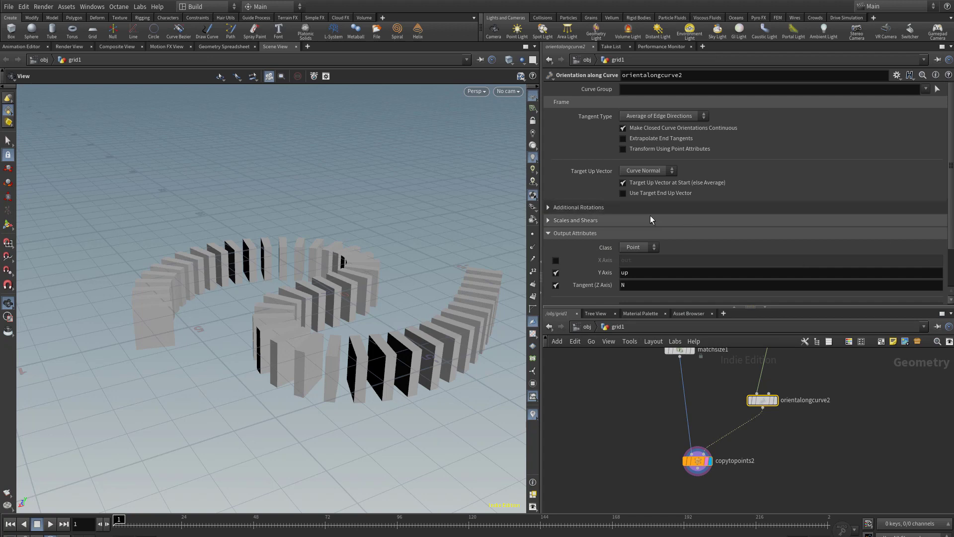
click(550, 208)
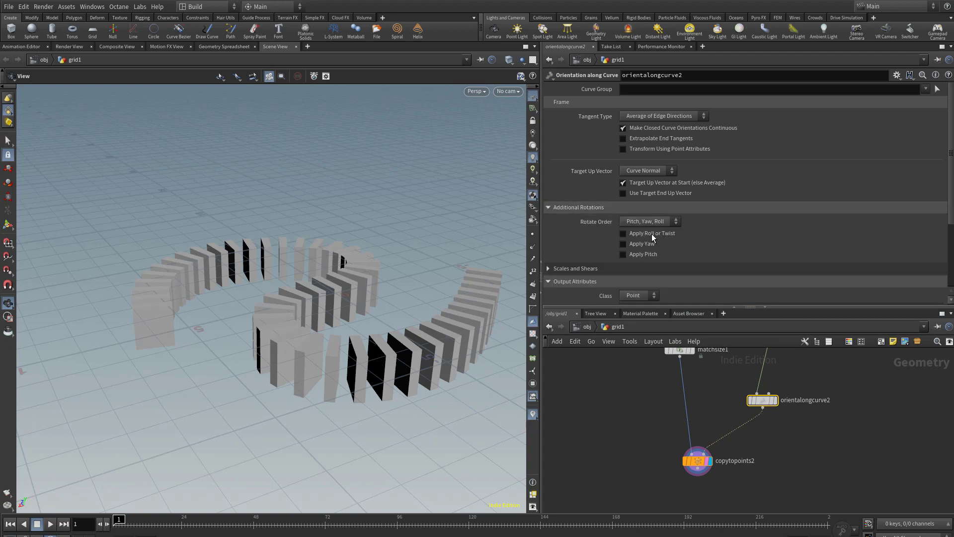
click(648, 233)
drag(799, 245, 646, 254)
drag(362, 287, 357, 275)
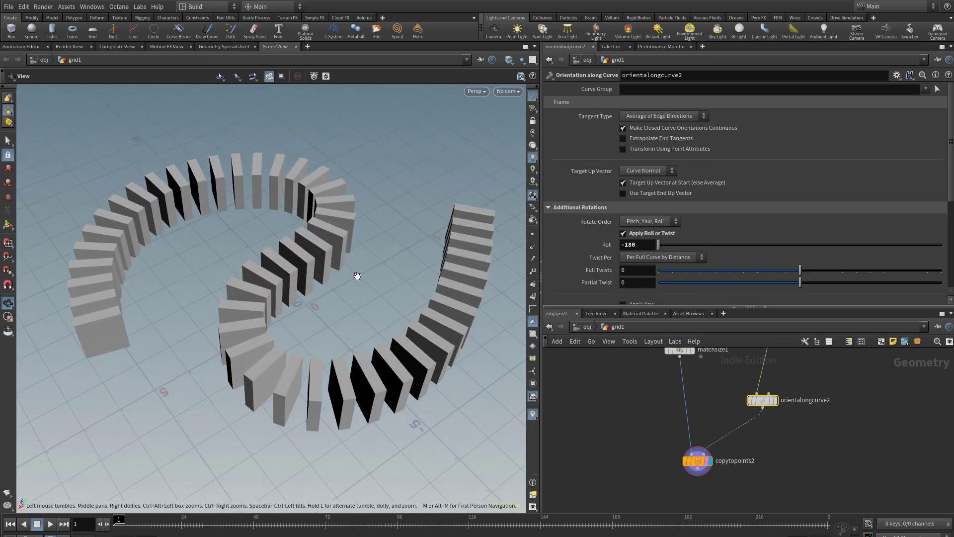
drag(805, 282, 706, 269)
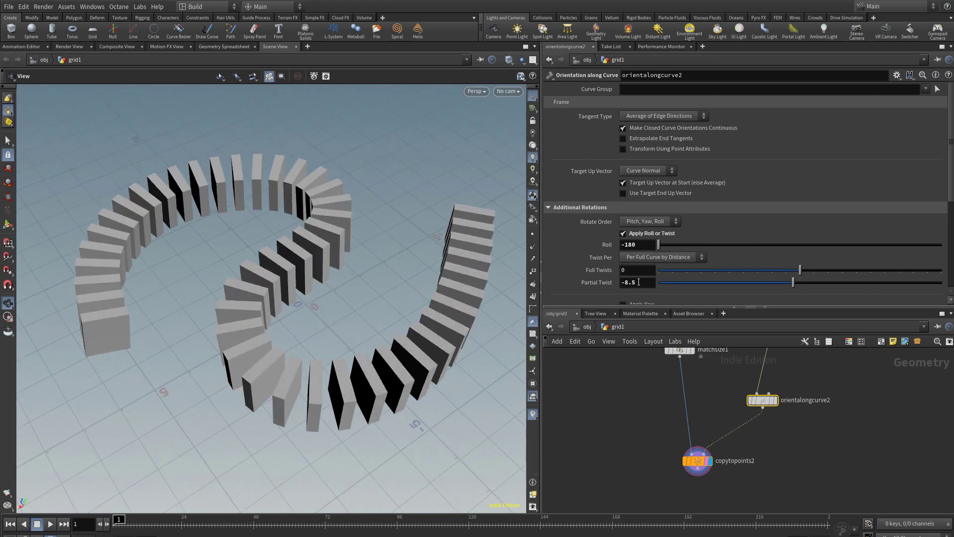
- Set Partial Twist to 0 on orientalongcurve2
key(Return)
scroll(746, 218, down, 4)
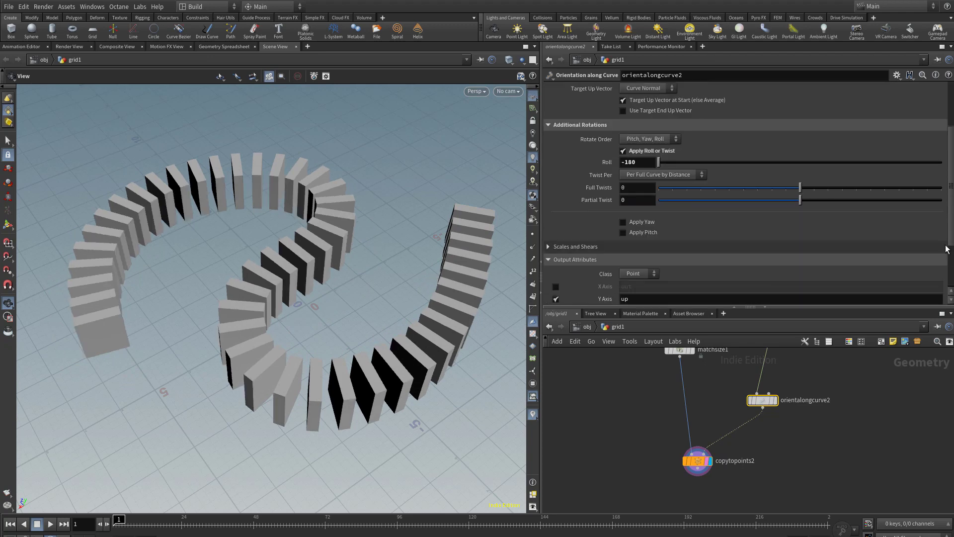
- Try Apply Yaw with Yaw at -23.7 and Yaw Per at Per Unit Distance, and Apply Pitch, on orientalongcurve2, disabling both
click(623, 194)
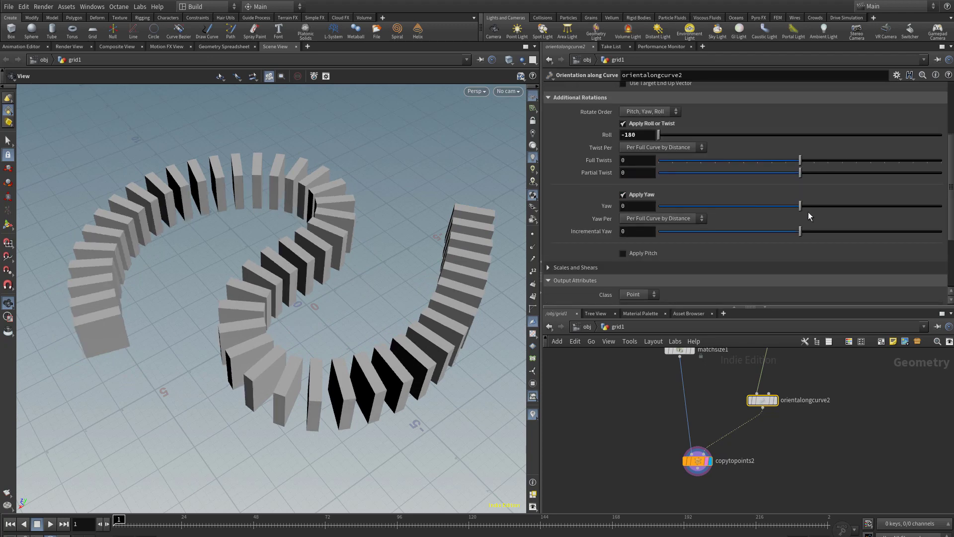
drag(801, 205, 813, 231)
click(692, 218)
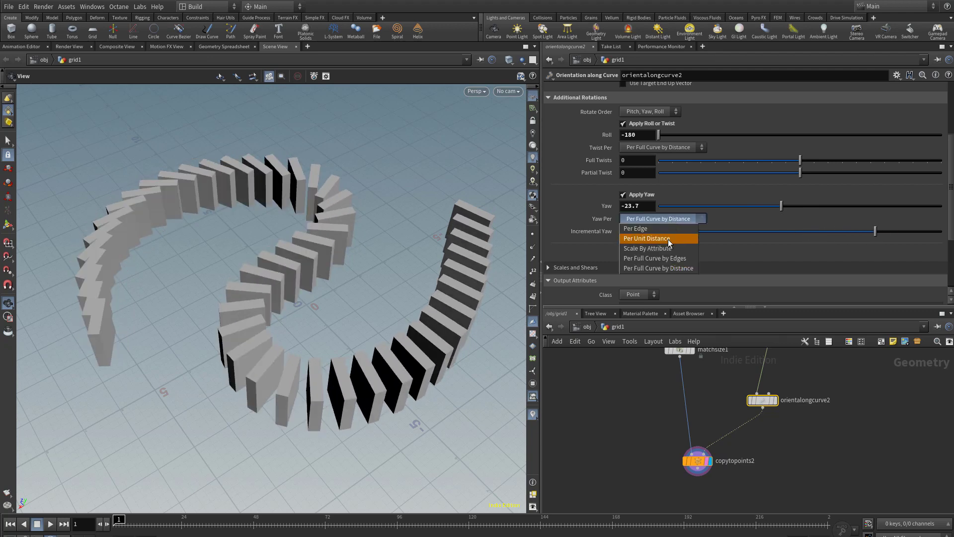
click(655, 239)
drag(876, 233, 797, 219)
click(641, 195)
click(622, 205)
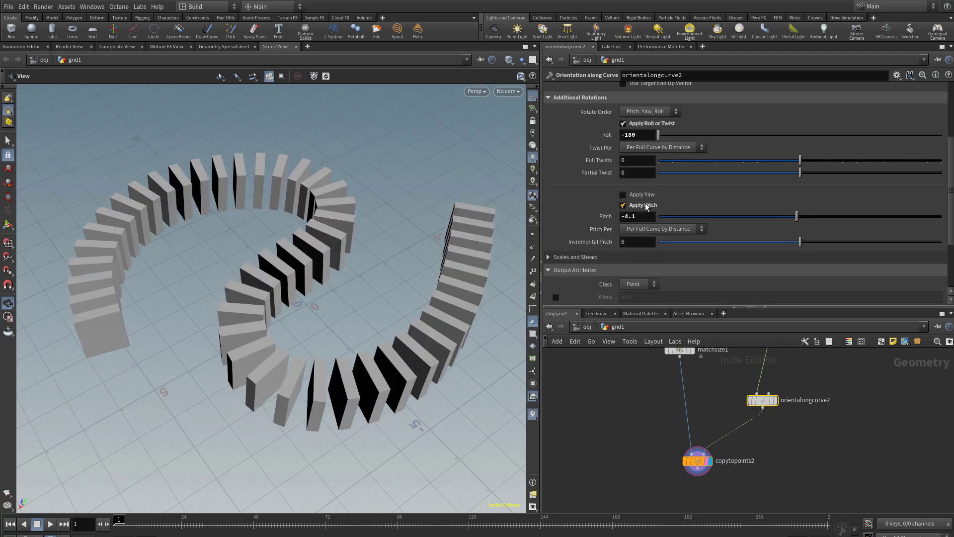
click(646, 204)
- Enlarge the network area, move box1 and matchsize1 farther from the curve branch, and move orientalongcurve2 closer to resample2
drag(698, 304, 704, 201)
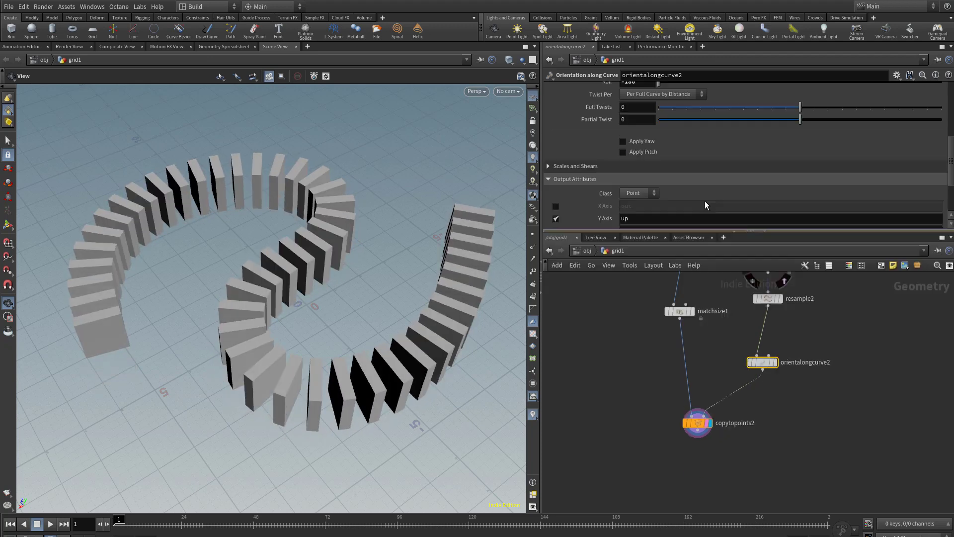
drag(686, 267, 688, 265)
drag(659, 337, 628, 373)
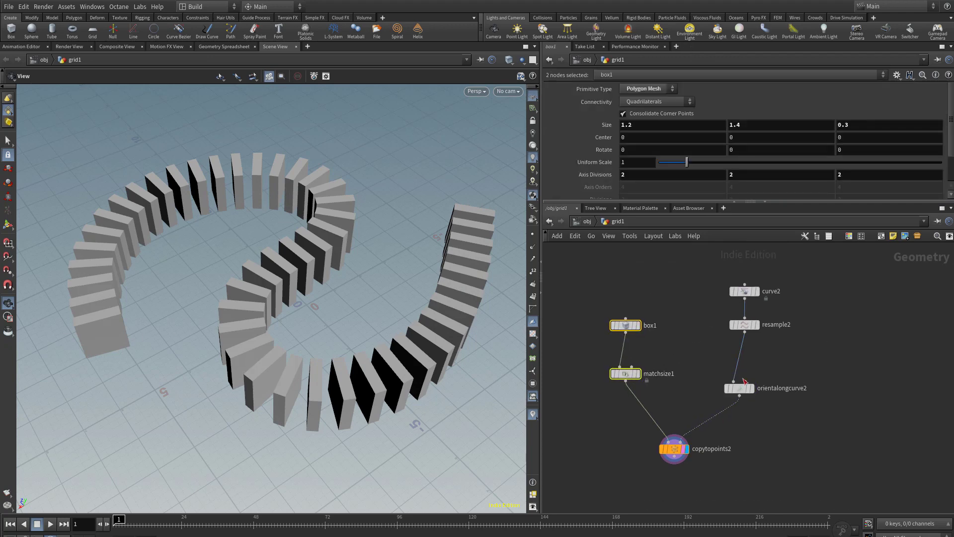
drag(744, 384, 746, 363)
click(824, 350)
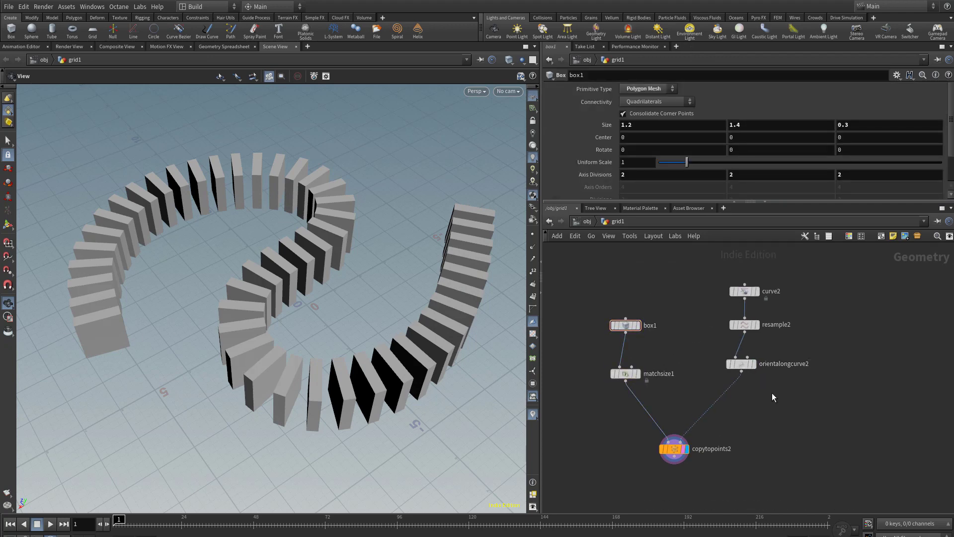
- Insert an Attribute Adjust Float node on the wire between orientalongcurve2 and copytopoints2
key(Tab)
text(flo)
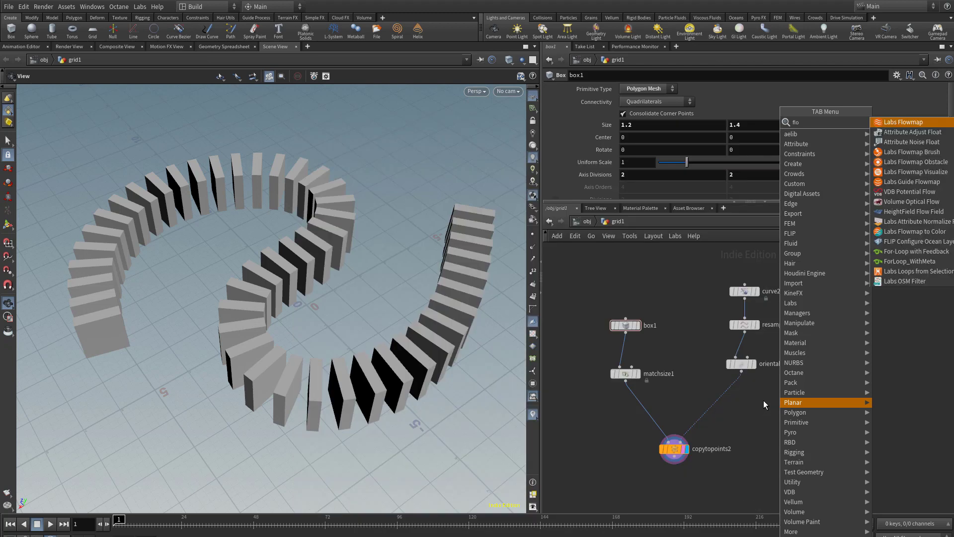
text(at)
click(927, 126)
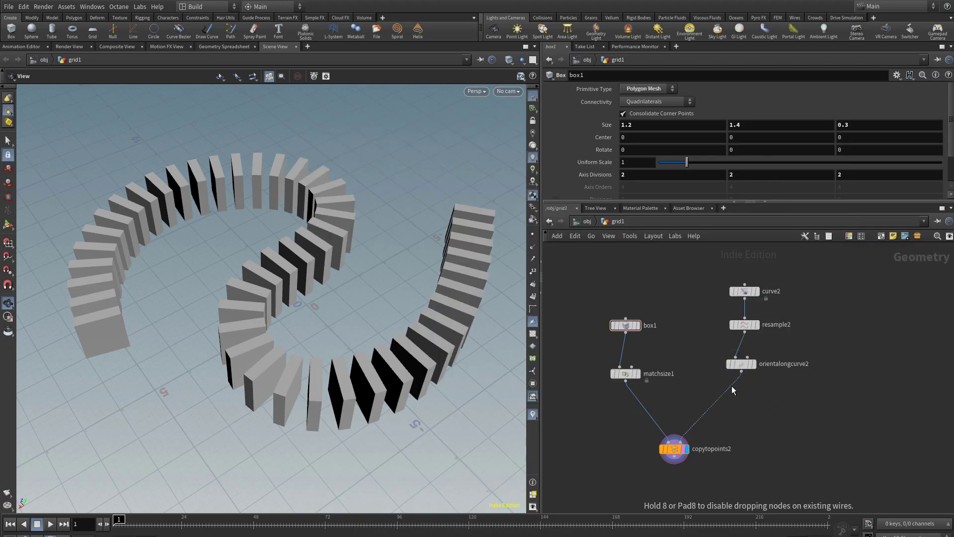
click(731, 388)
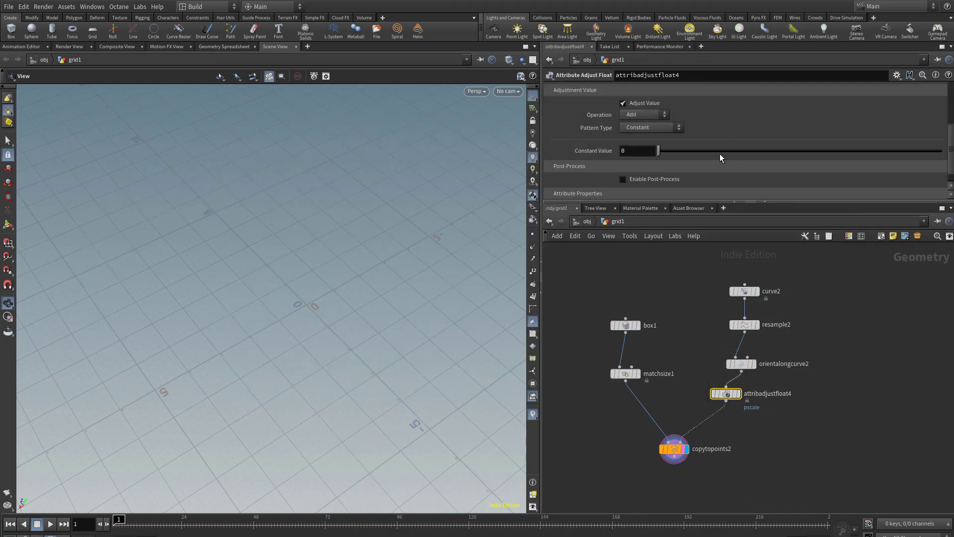
- Set attribadjustfloat4 to adjust pscale with operation Set Always, a Random pattern and Min Value 0.33
scroll(949, 132, up, 3)
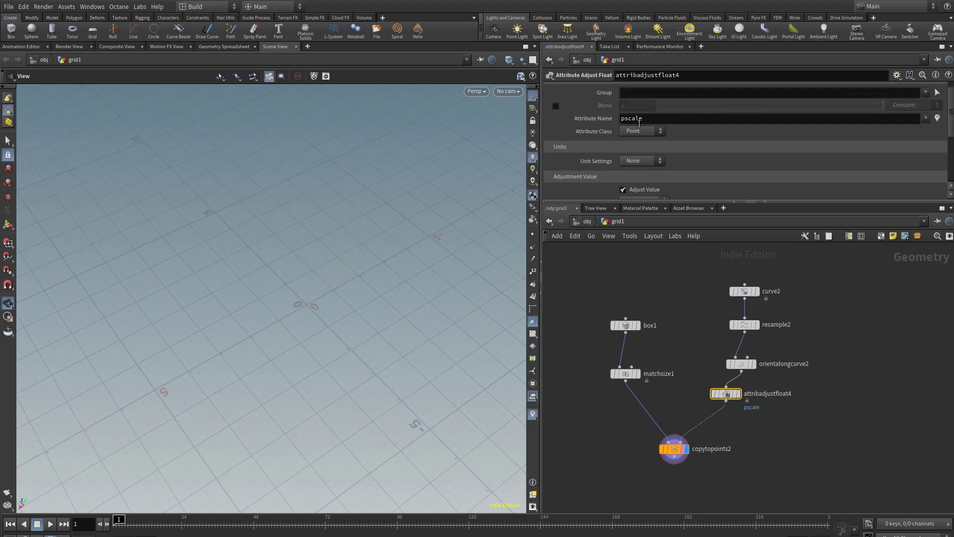
drag(647, 272, 647, 287)
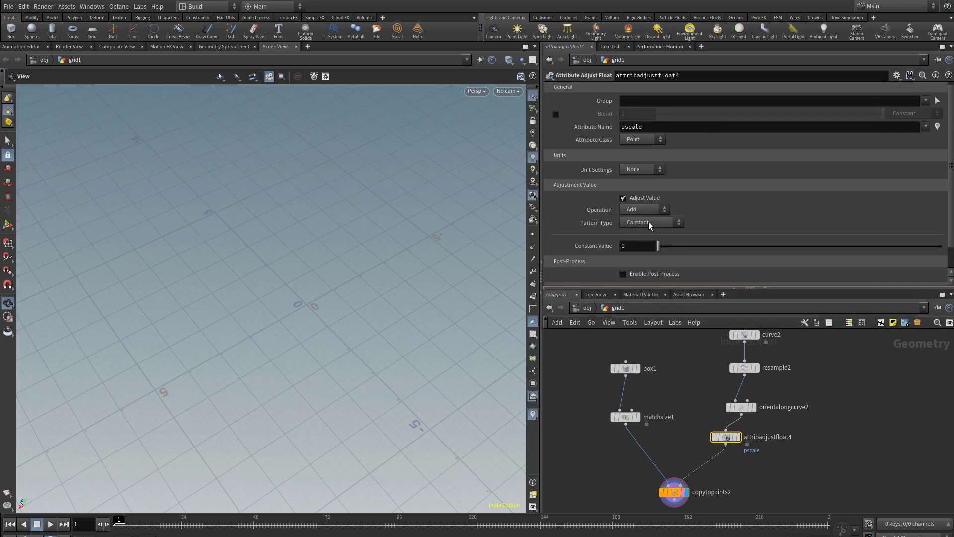
click(643, 209)
click(641, 231)
click(658, 222)
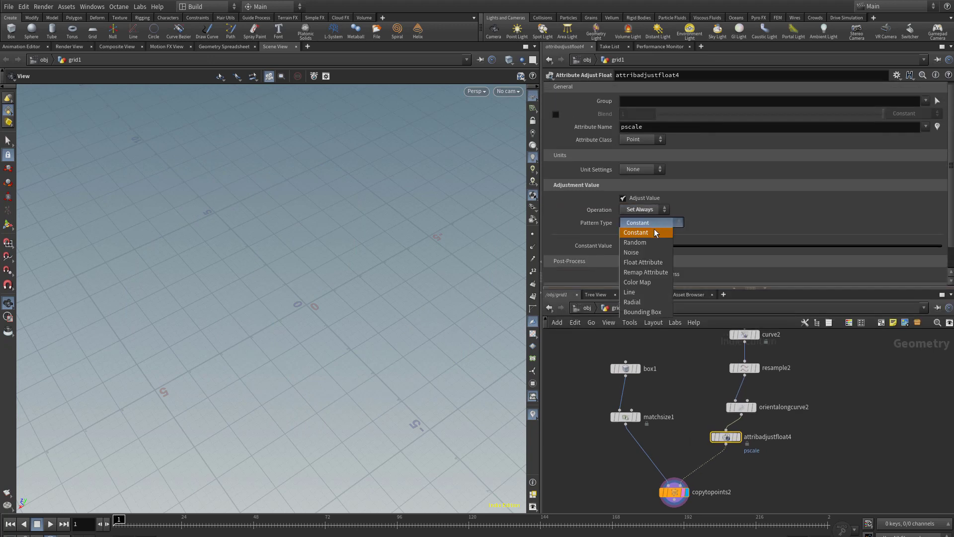
click(651, 242)
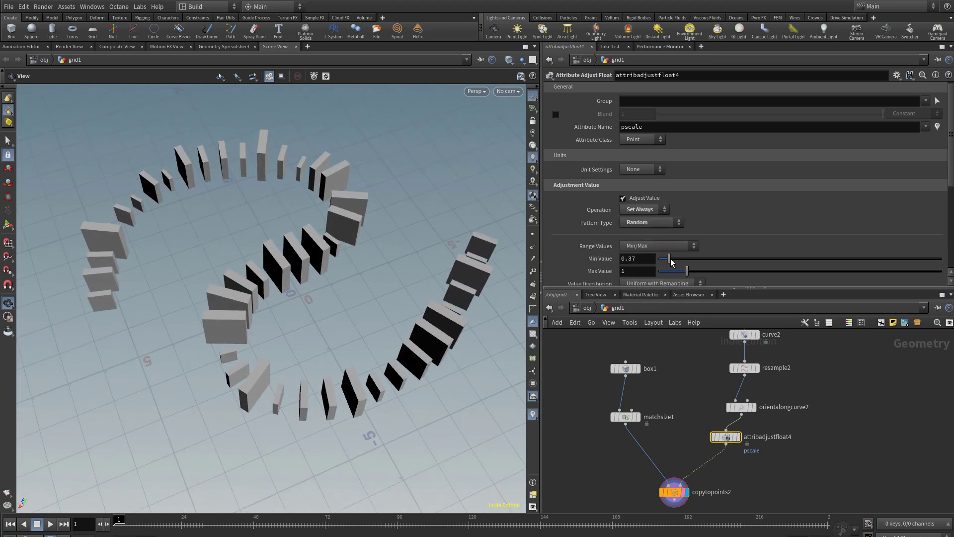
- Try the Noise pattern type on attribadjustfloat4 and inspect the copies from another angle
click(648, 223)
click(646, 253)
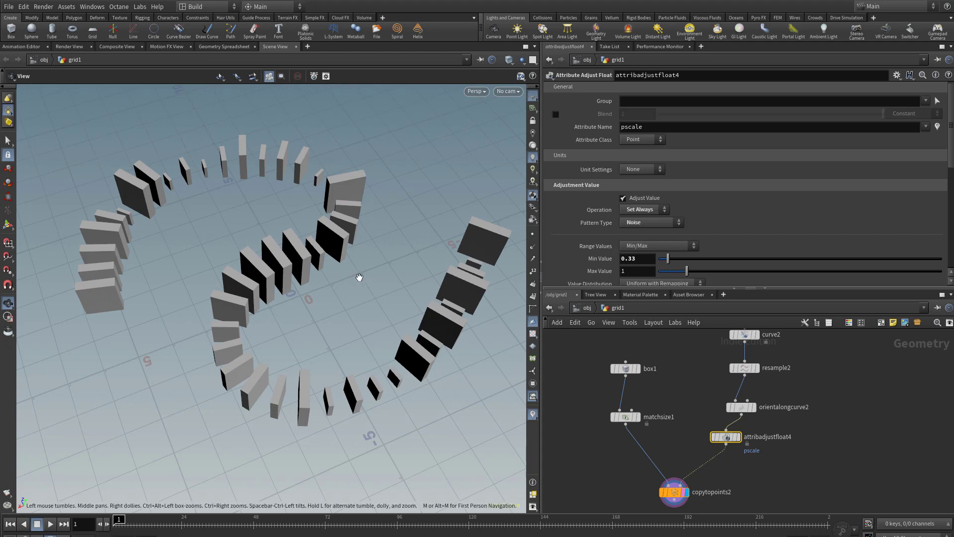
mouse_move(358, 276)
mouse_down()
mouse_move(410, 266)
mouse_move(397, 298)
mouse_move(354, 297)
mouse_move(340, 277)
mouse_up()
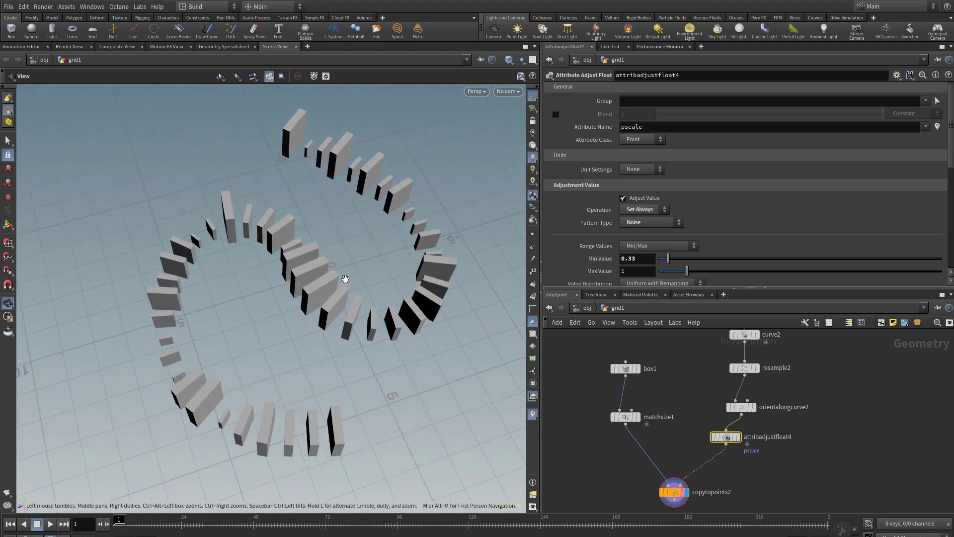
- Enable the Curve U Attribute output on resample2
click(743, 368)
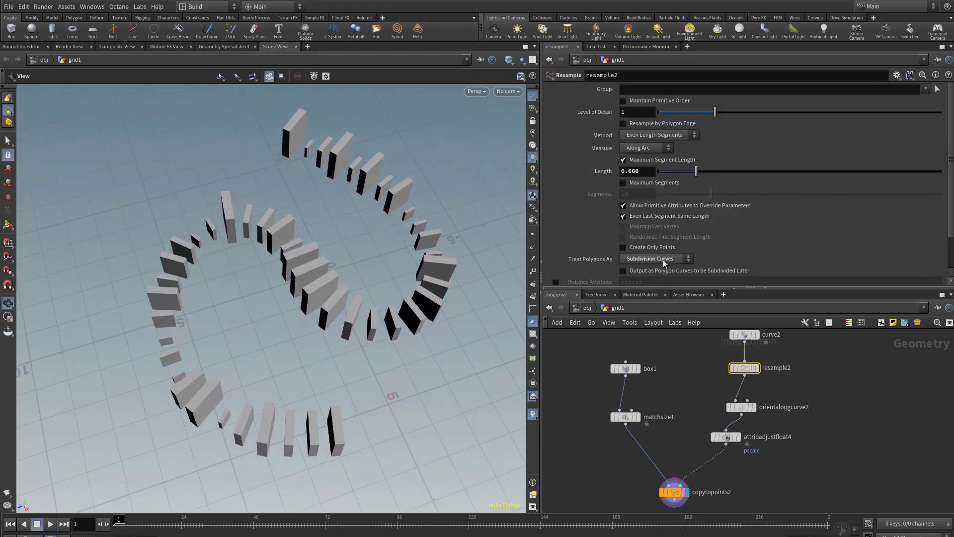
scroll(945, 185, down, 3)
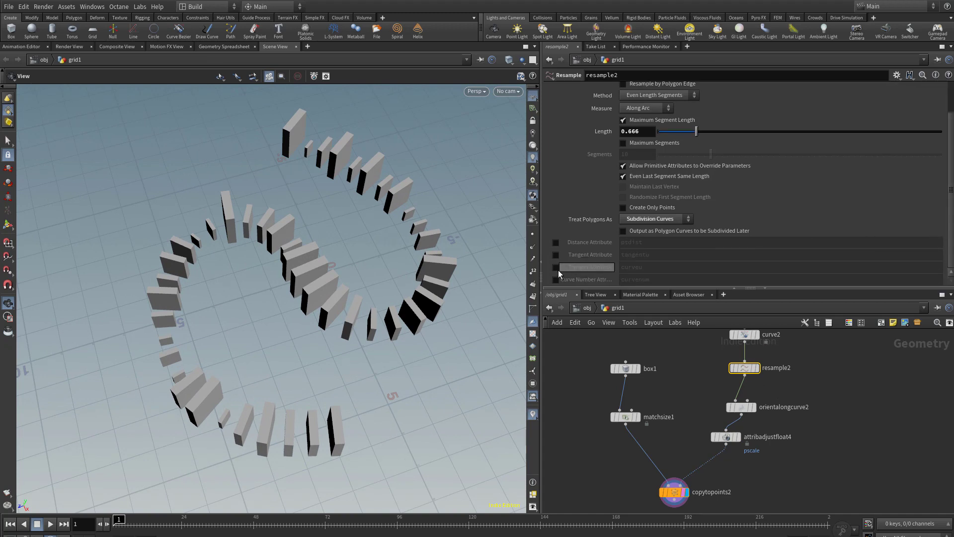
click(556, 267)
- Set attribadjustfloat4's pattern type to Remap Attribute with curveu as the source attribute
click(728, 437)
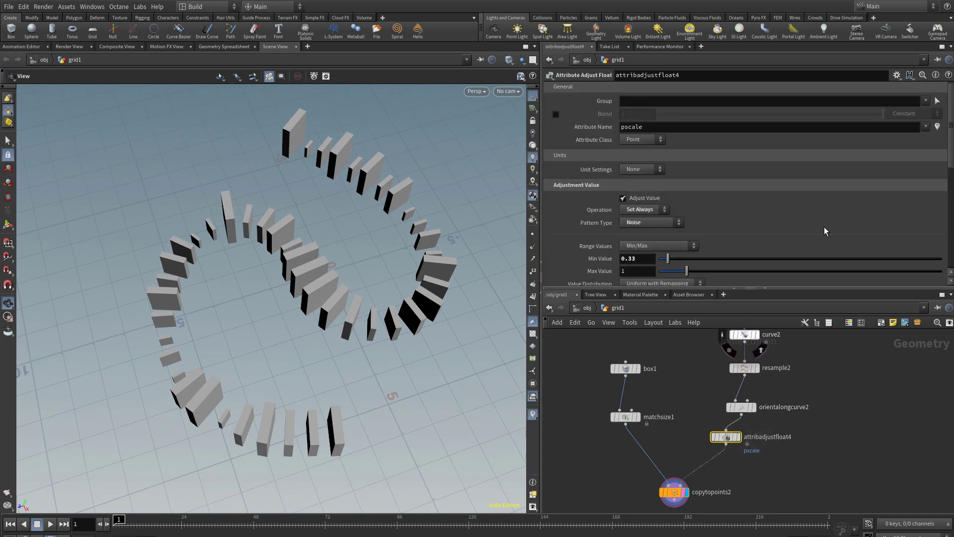
click(651, 222)
click(645, 272)
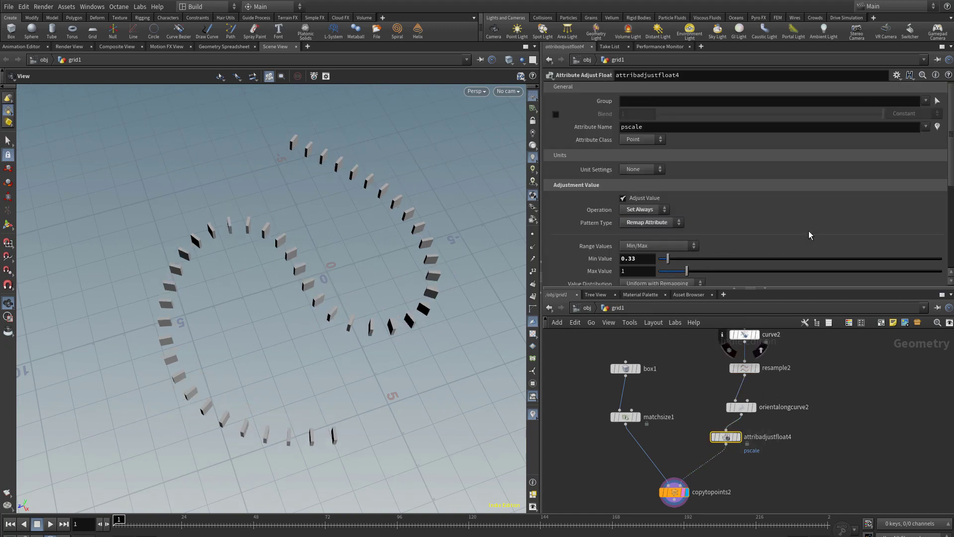
scroll(951, 180, down, 5)
click(671, 235)
text(curveu)
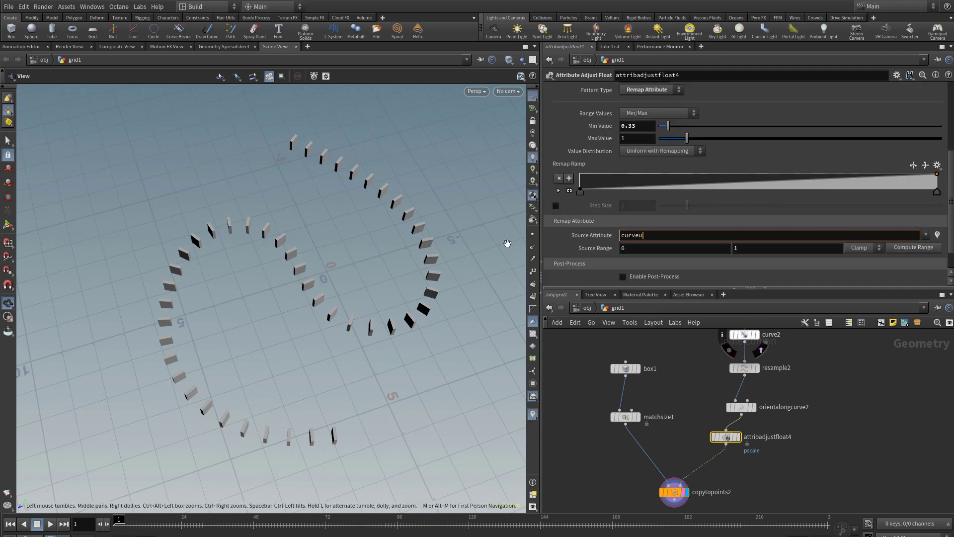
key(Return)
drag(318, 221, 264, 313)
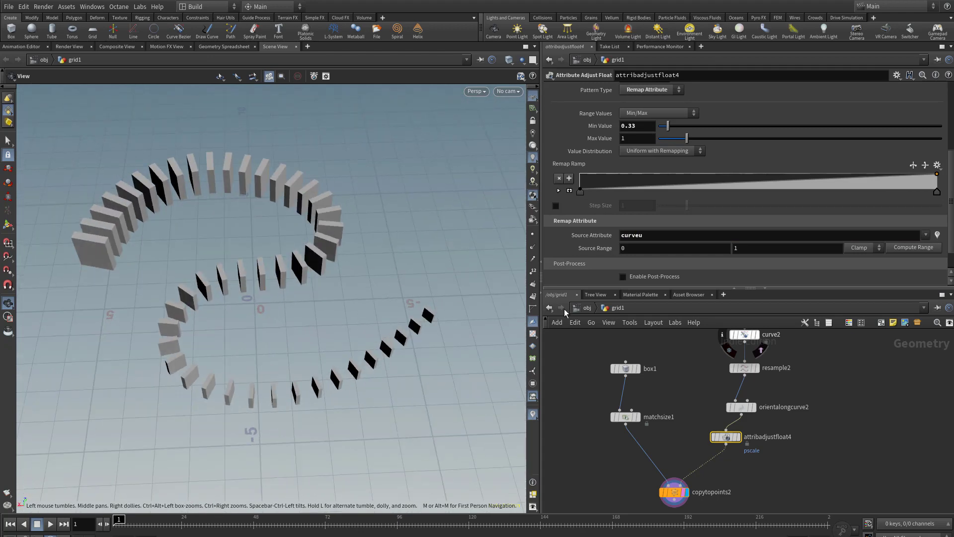
- Insert a second Attribute Adjust Float node between attribadjustfloat4 and copytopoints2
middle_drag(810, 422, 795, 387)
key(Tab)
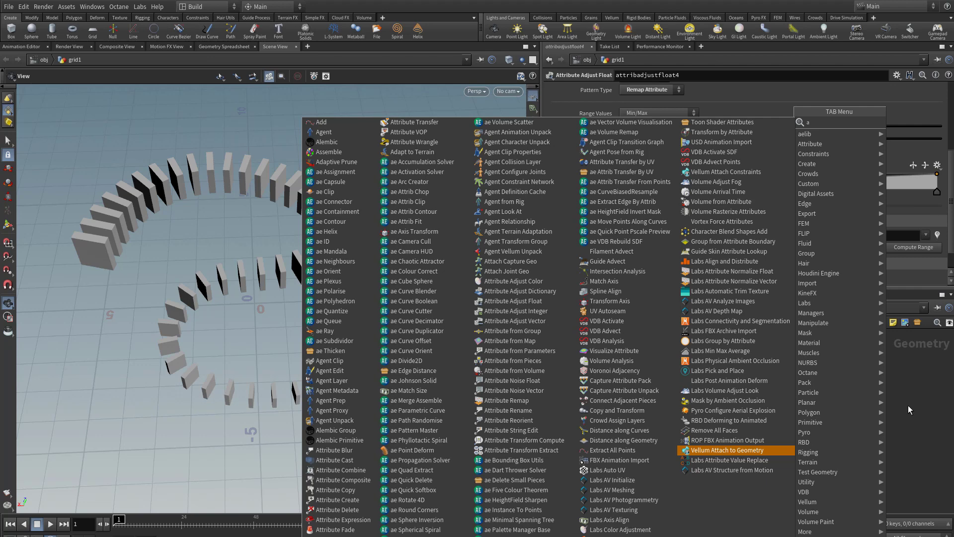
click(909, 407)
key(Tab)
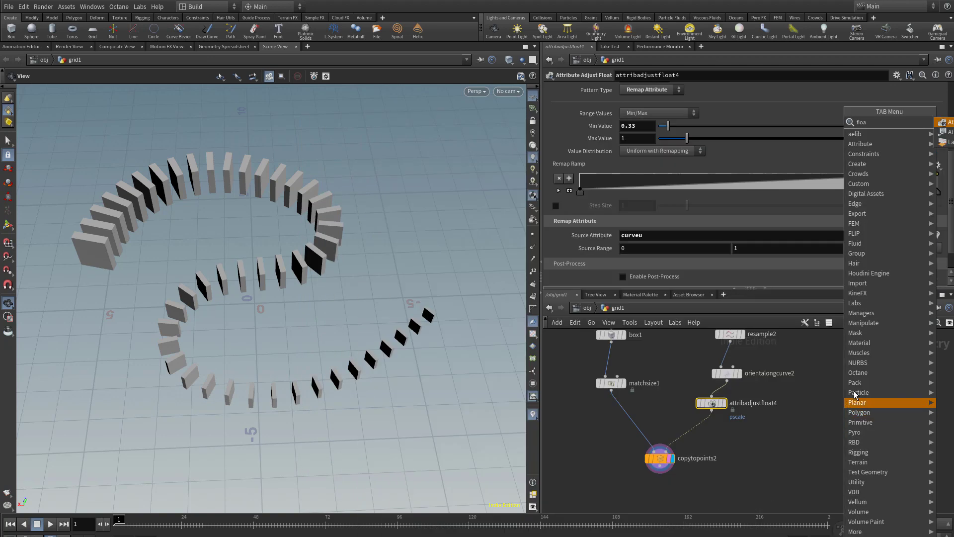
click(945, 164)
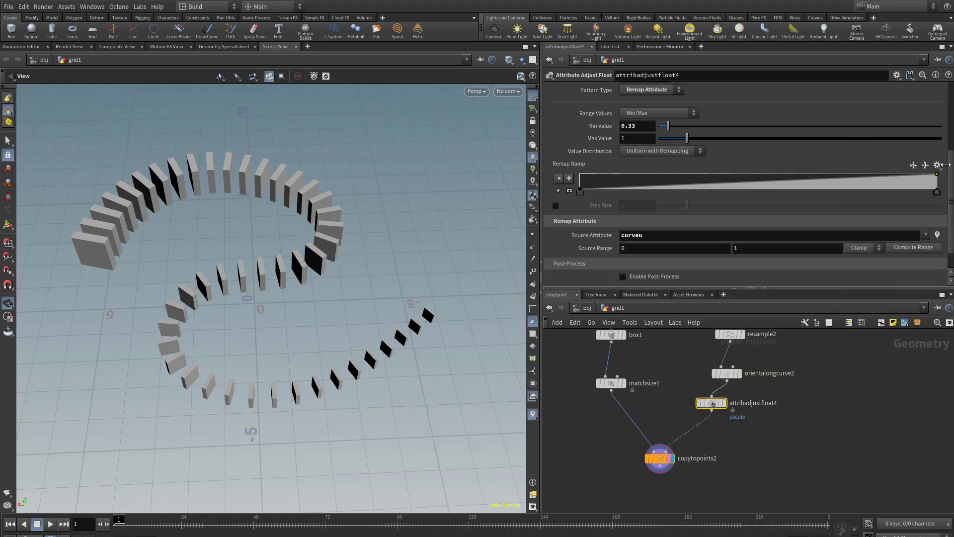
click(717, 424)
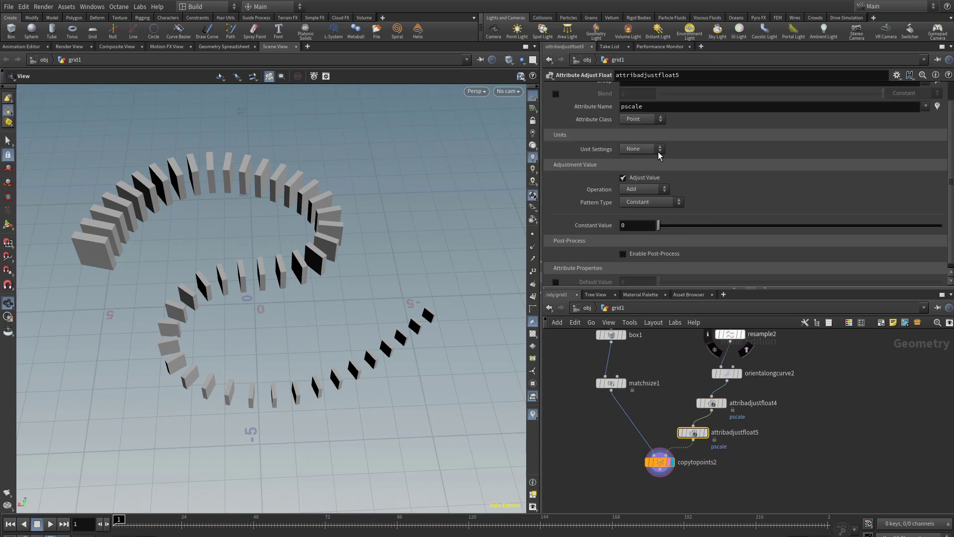
- Give attribadjustfloat5 a Noise pattern added to pscale, with Max Value 0.49
click(636, 191)
click(735, 178)
click(650, 202)
click(649, 231)
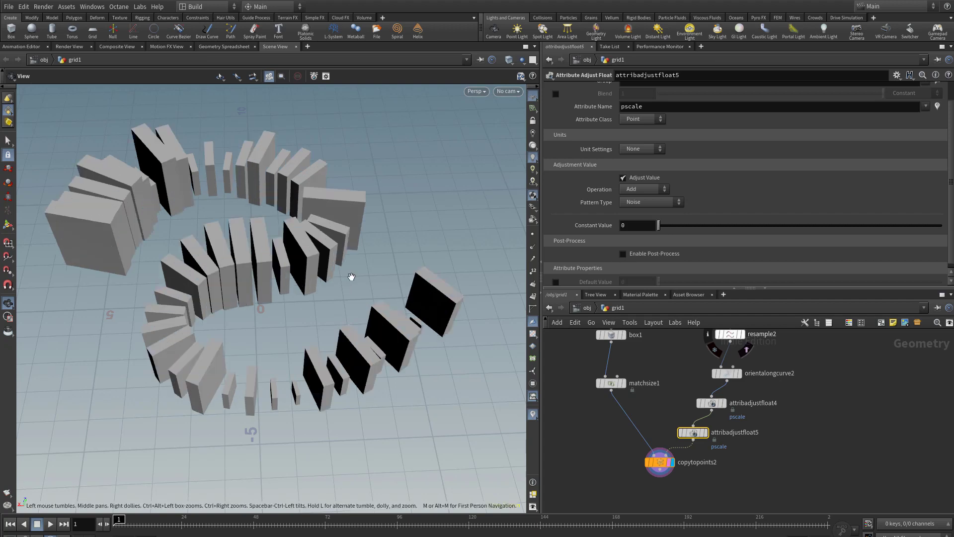
drag(686, 251, 673, 254)
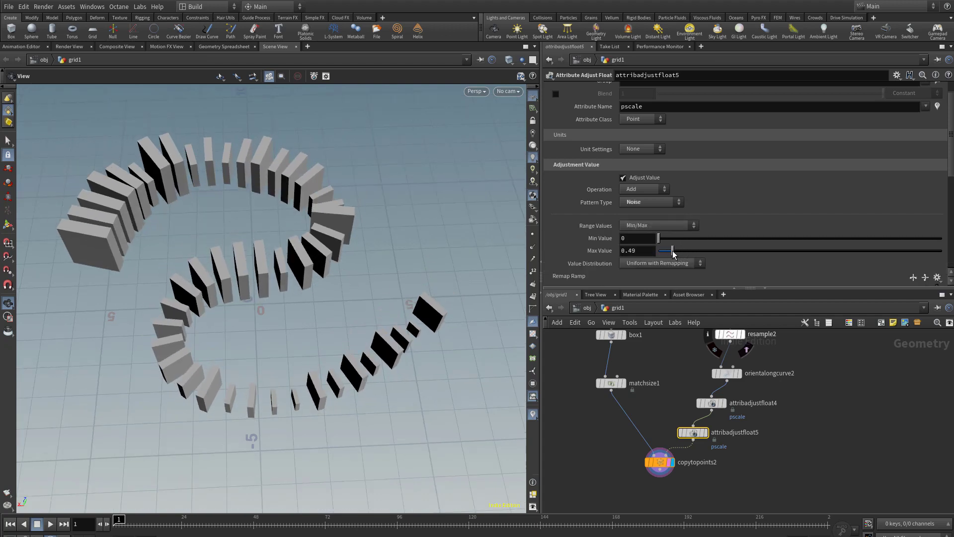
- Try the Subtract operation on attribadjustfloat5
click(644, 190)
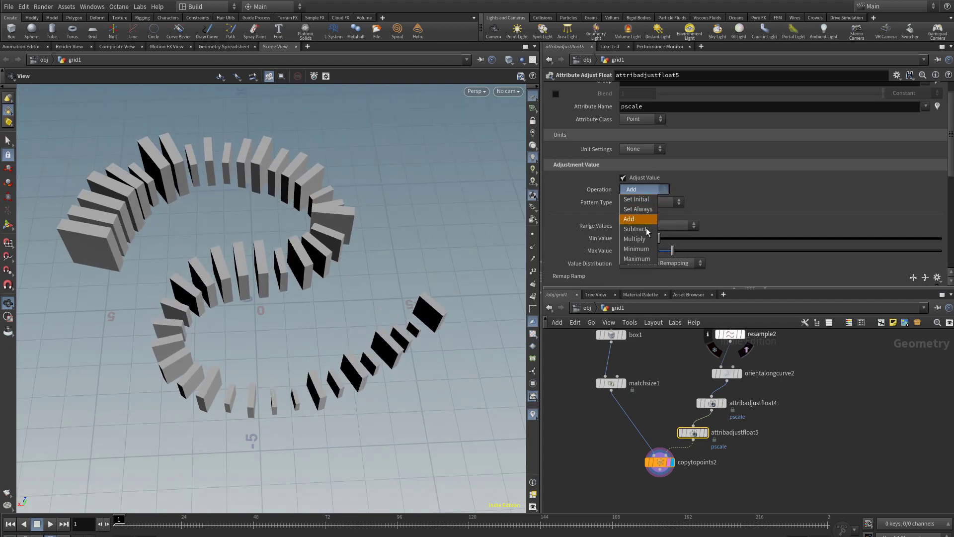
click(646, 229)
click(657, 226)
- Set attribadjustfloat5's operation to Multiply and raise the noise's minimum and maximum values
click(645, 189)
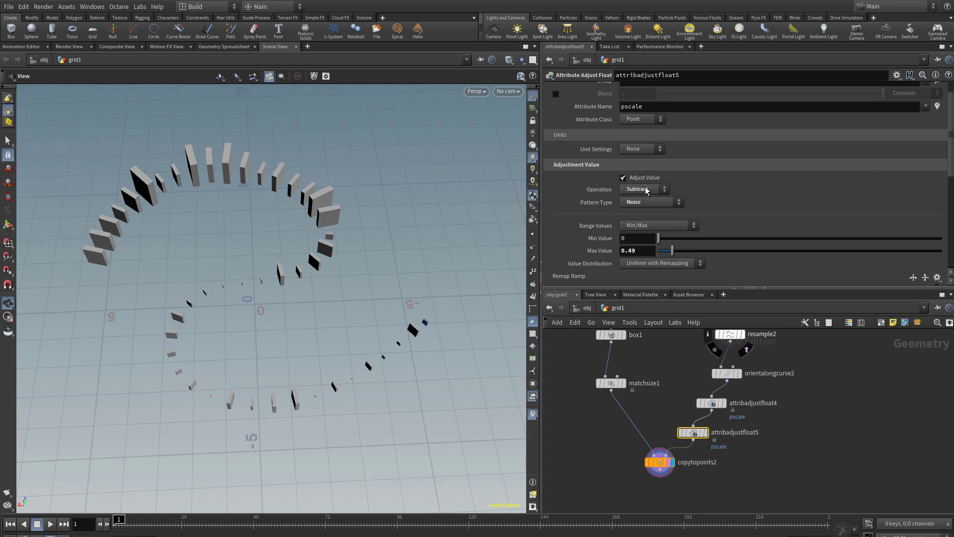
click(645, 190)
click(637, 247)
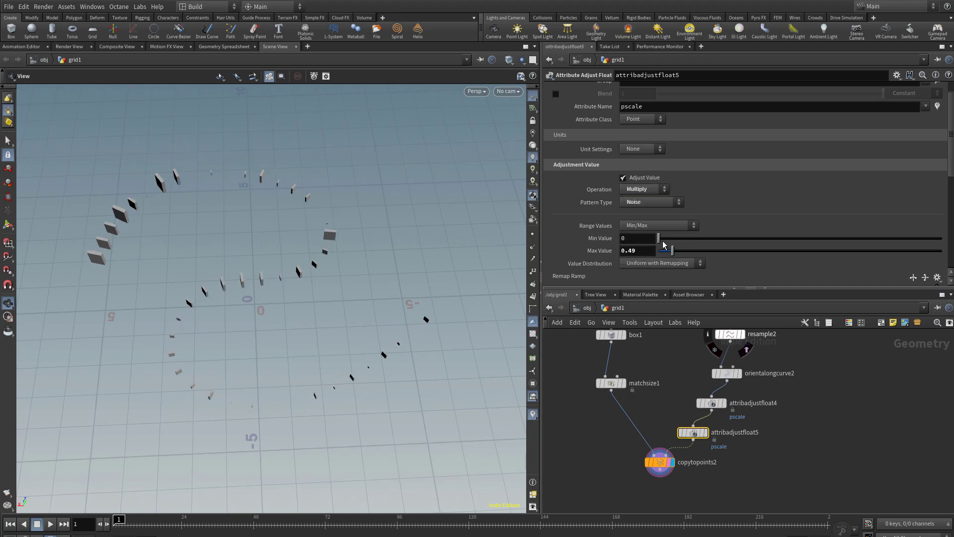
drag(659, 239, 688, 250)
drag(665, 240, 673, 242)
alt+drag(328, 268, 242, 230)
- Enlarge the network area, move box1 and matchsize1 farther from the curve branch, and place copytopoints2 lower below attribadjustfloat5
drag(791, 288, 788, 185)
middle_drag(690, 303, 734, 285)
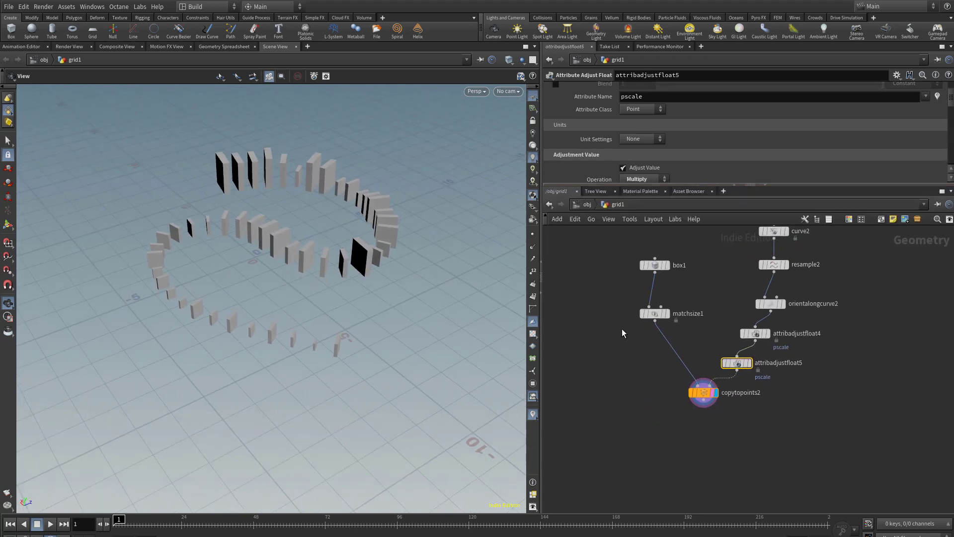
drag(622, 332, 672, 254)
drag(642, 312, 602, 347)
drag(704, 392, 704, 442)
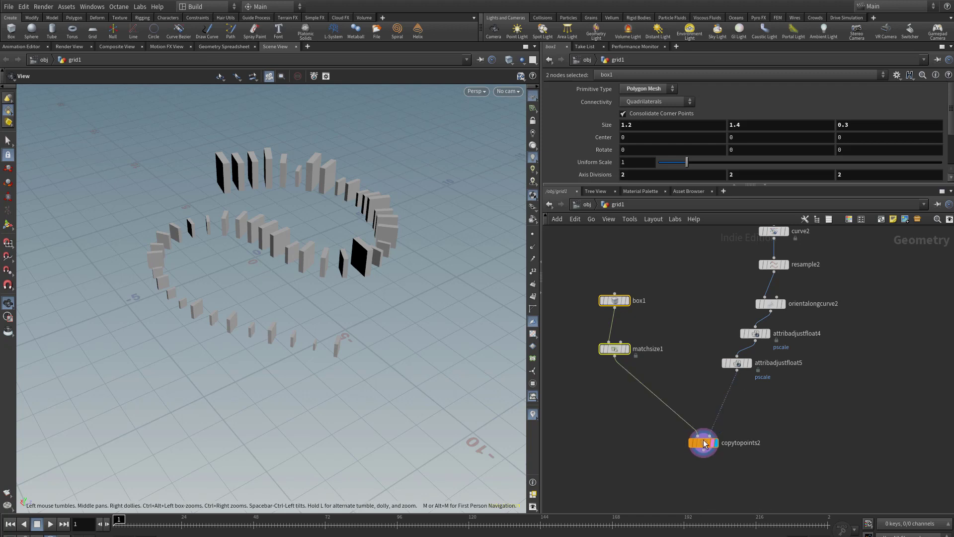
- Select orientalongcurve2 to show its parameters, with the whole node network in view
middle_drag(830, 302, 779, 326)
click(740, 345)
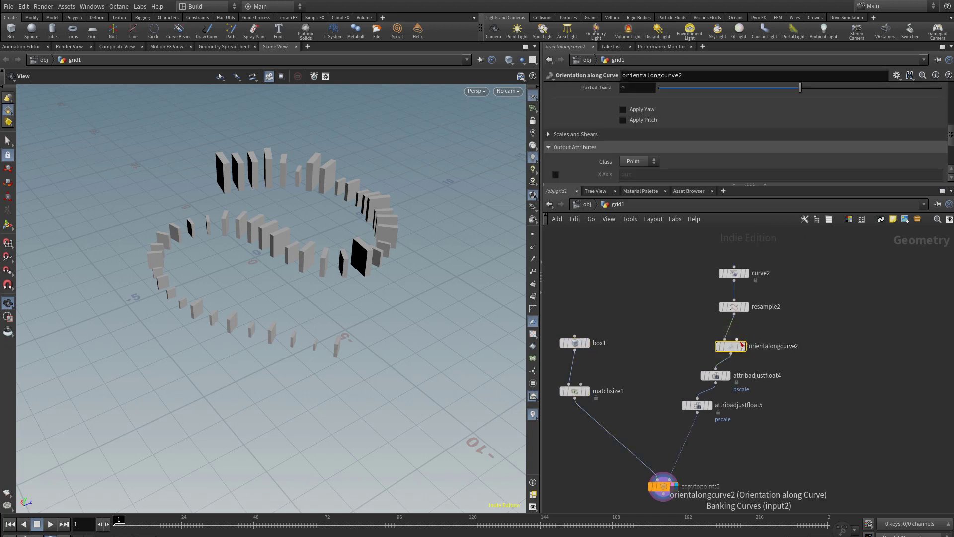
middle_click(706, 346)
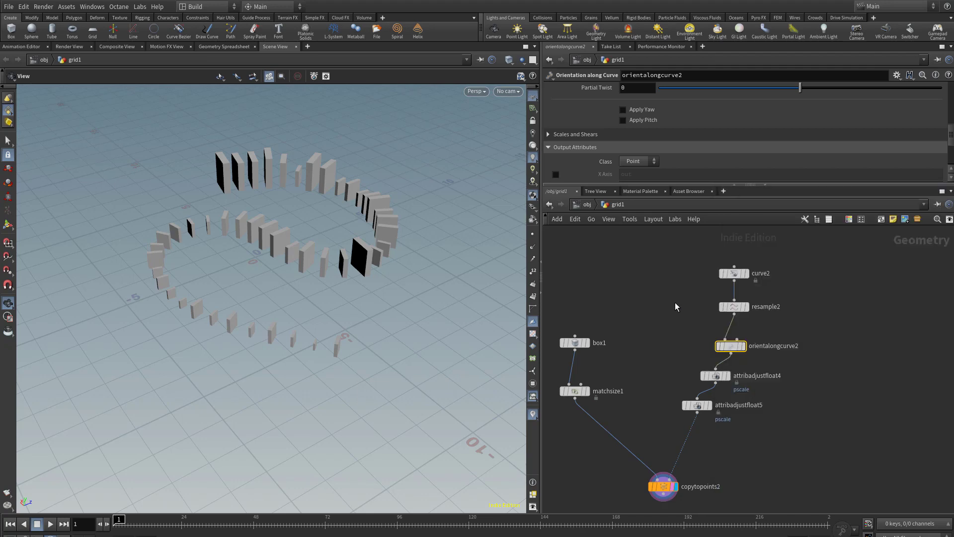
- Insert an Attribute Adjust Vector node between attribadjustfloat5 and copytopoints2, and set its attribute name to N
drag(334, 265, 328, 279)
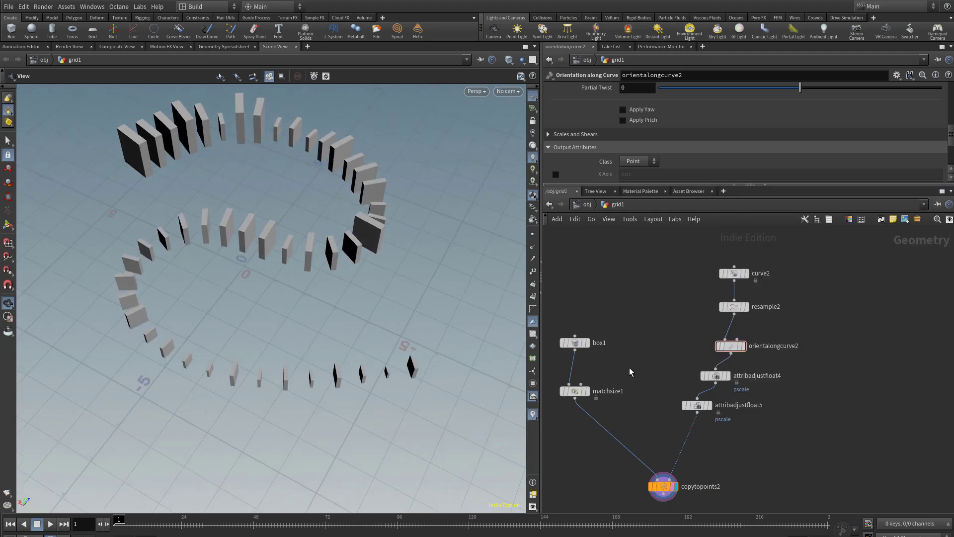
middle_drag(629, 368, 616, 327)
key(Tab)
text(vect)
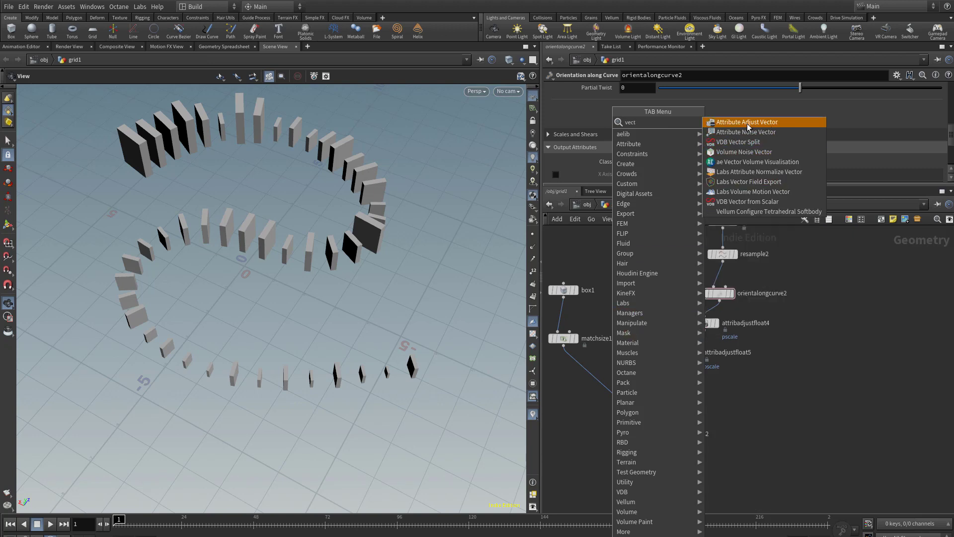
click(747, 127)
click(680, 404)
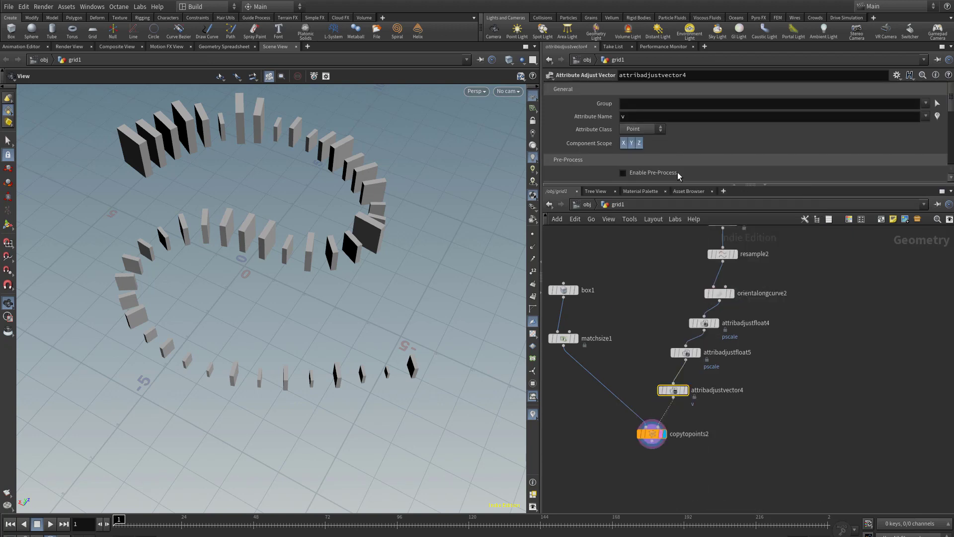
key(BackSpace)
text(N)
key(Return)
- Adjust N in attribadjustvector4 with Random values, using seed 61
drag(676, 184, 671, 302)
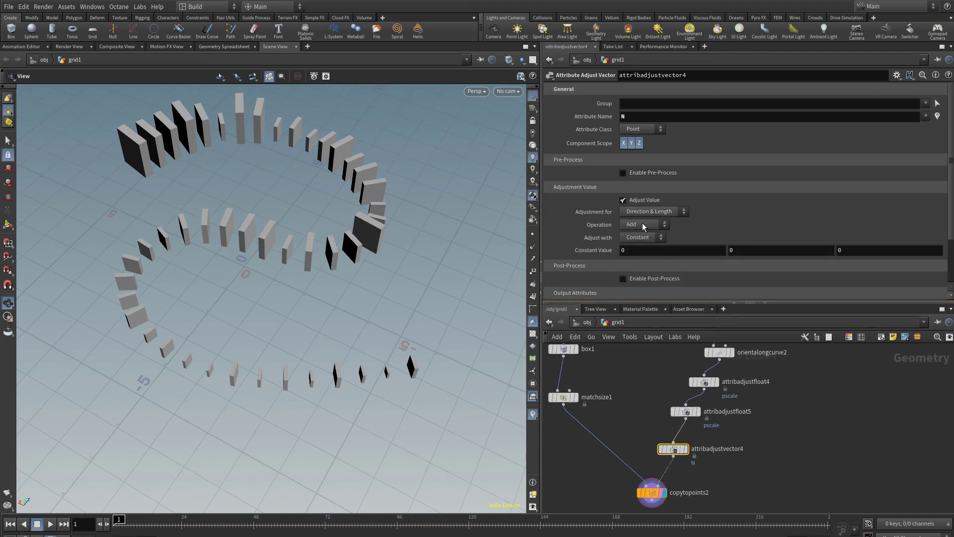
scroll(883, 239, down, 3)
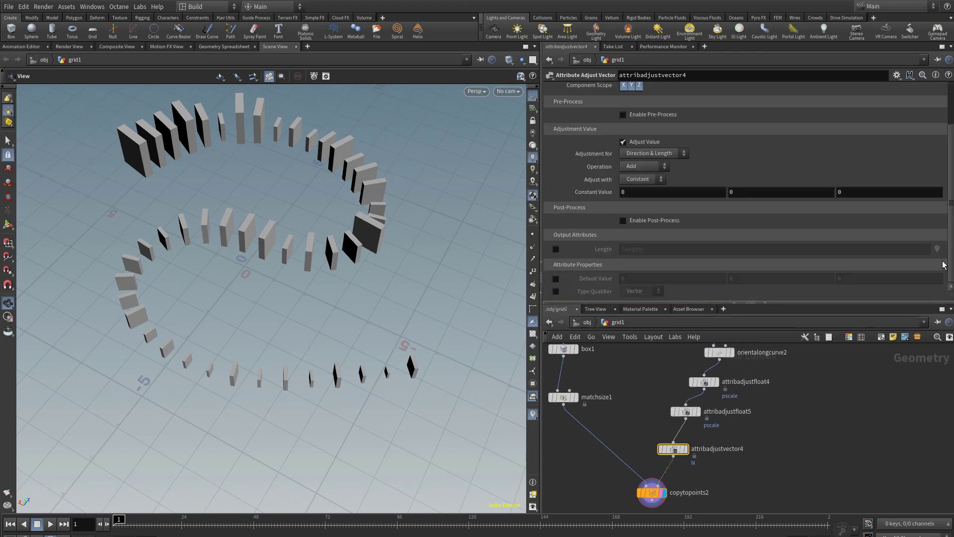
click(642, 180)
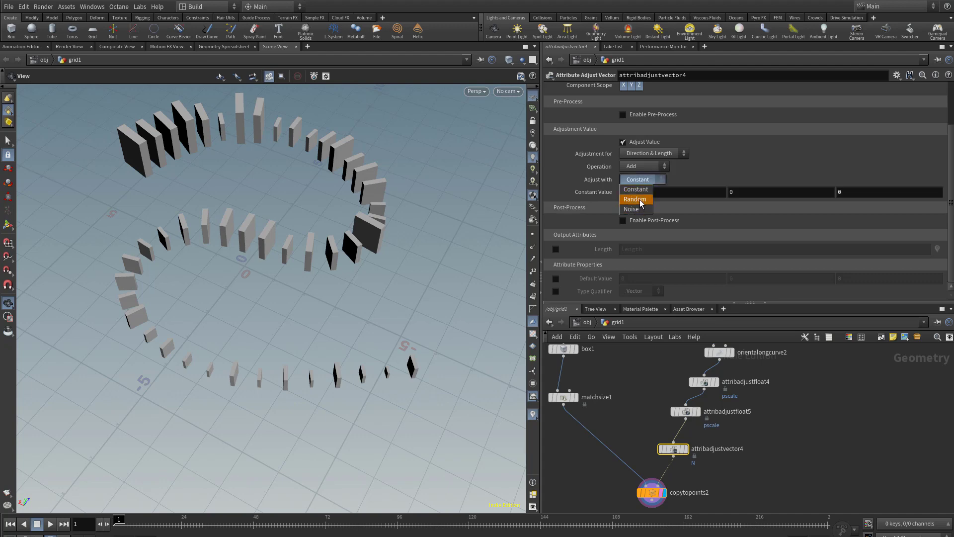
click(641, 199)
drag(314, 247, 387, 219)
- Enable per-component amplitude scaling on attribadjustvector4 and set the Y amplitude scale to 0
click(936, 206)
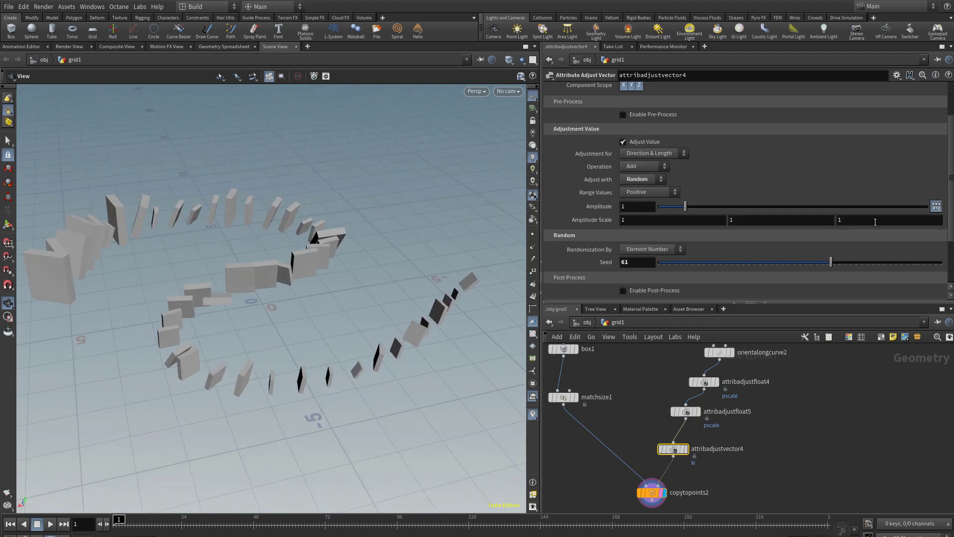
drag(322, 268, 291, 276)
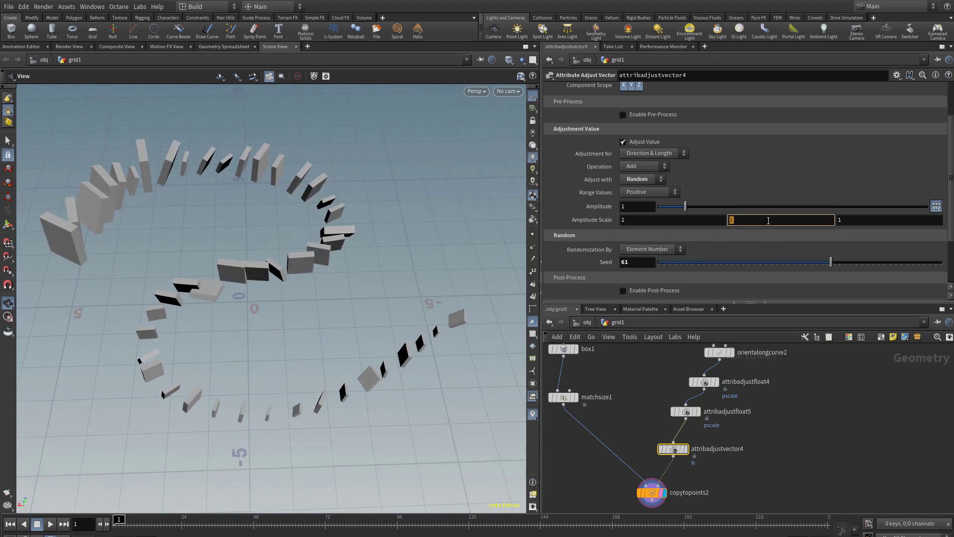
click(935, 206)
click(935, 208)
click(755, 220)
key(Return)
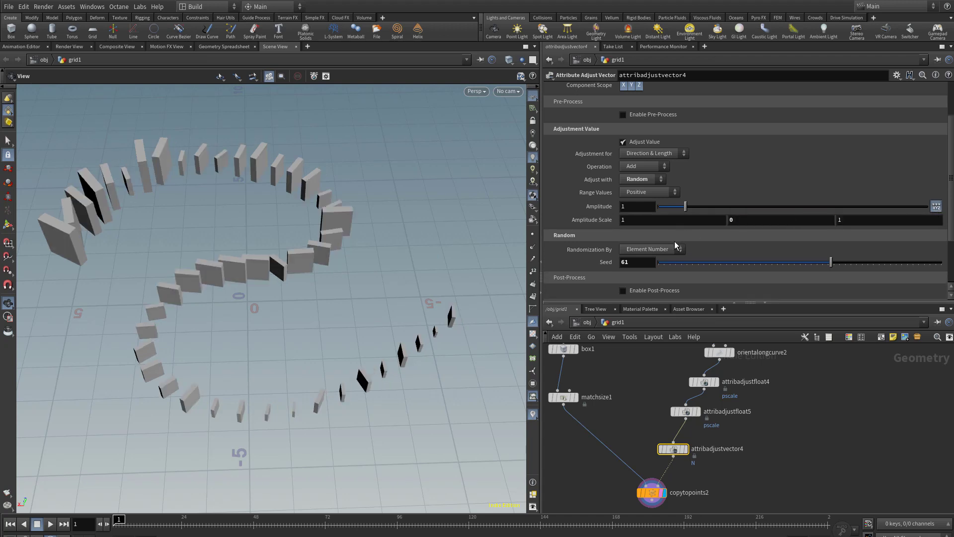
- Set attribadjustvector4's range values to Zero Centered and its amplitude to 5.58
drag(333, 262, 293, 263)
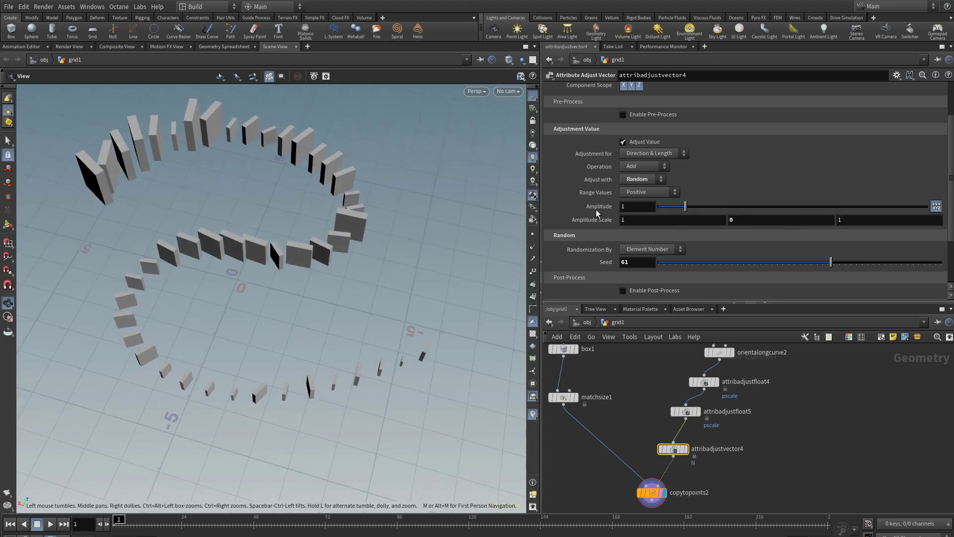
click(640, 193)
click(642, 216)
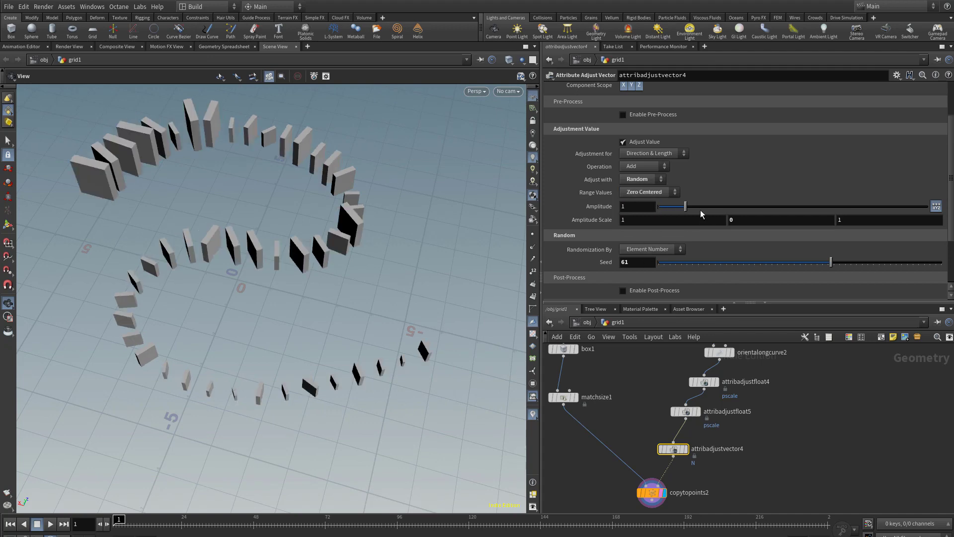
drag(689, 211, 808, 206)
drag(276, 240, 208, 190)
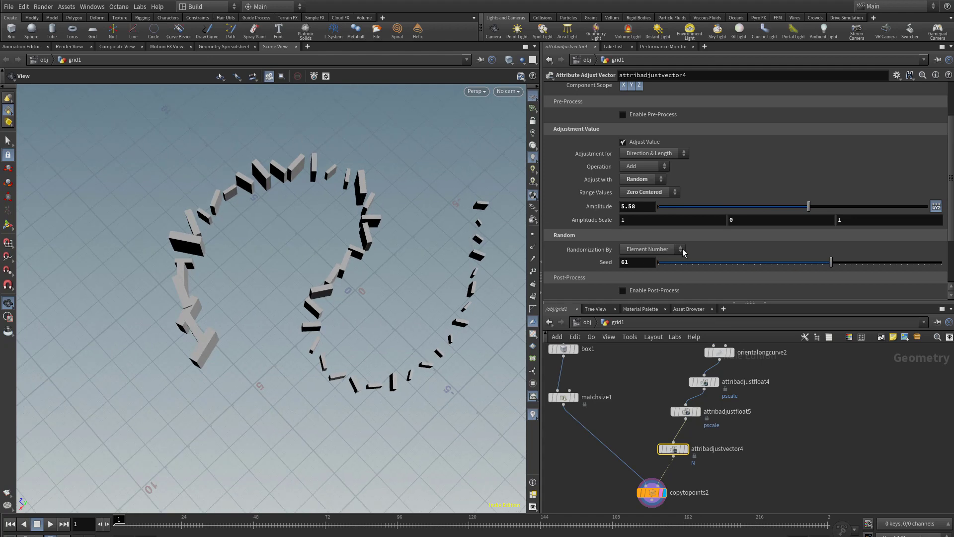
- Switch attribadjustvector4's adjustment to Noise with an element size of 1.18 and an amplitude of 4.79
click(646, 182)
click(638, 195)
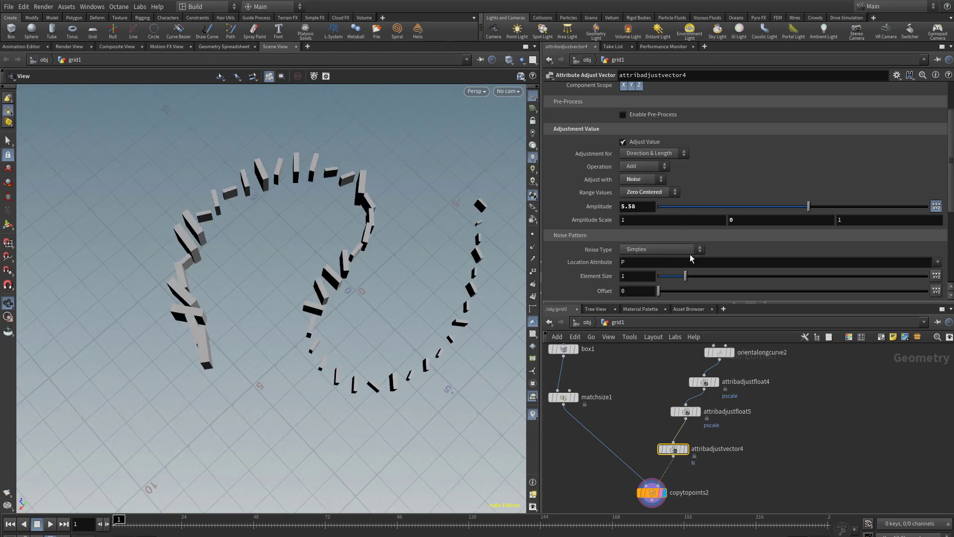
drag(684, 281, 691, 282)
drag(950, 192, 949, 251)
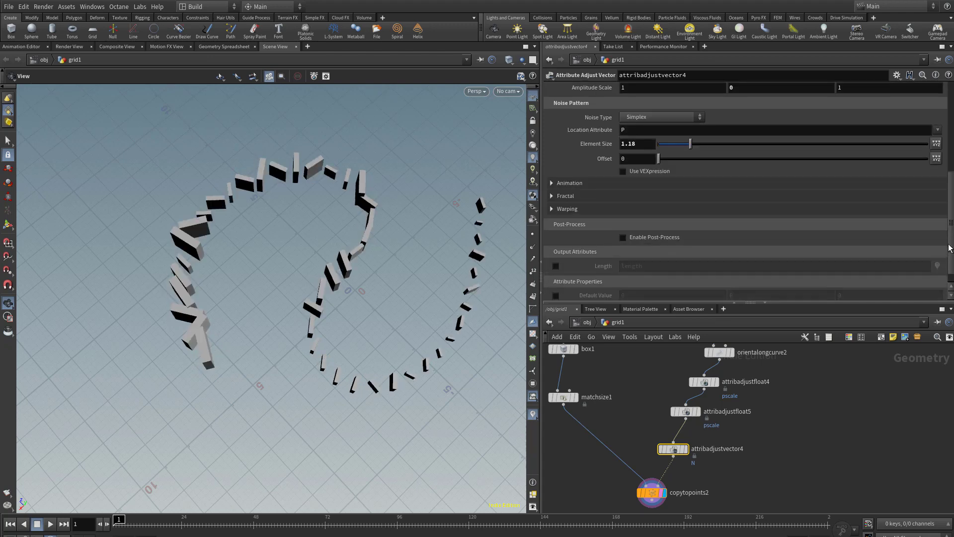
scroll(949, 247, up, 5)
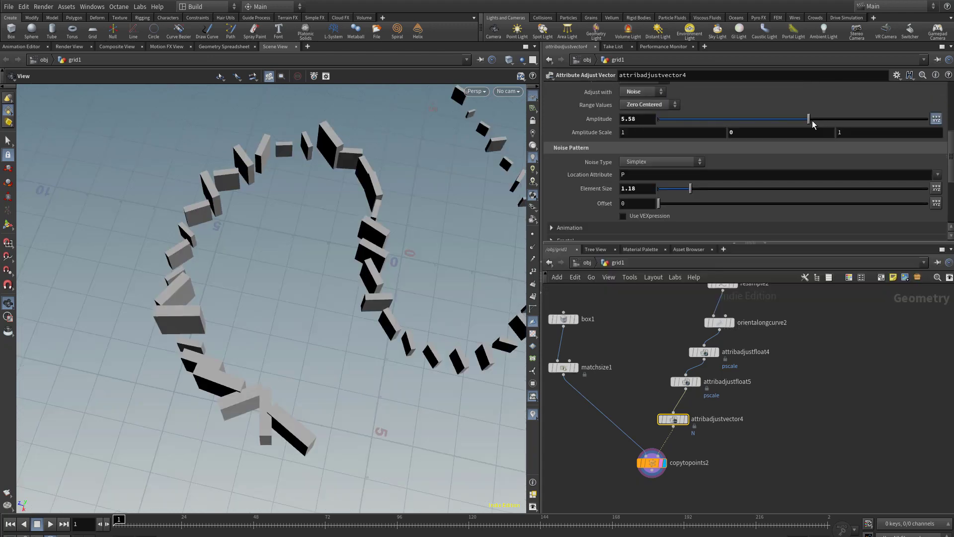
drag(809, 118, 787, 119)
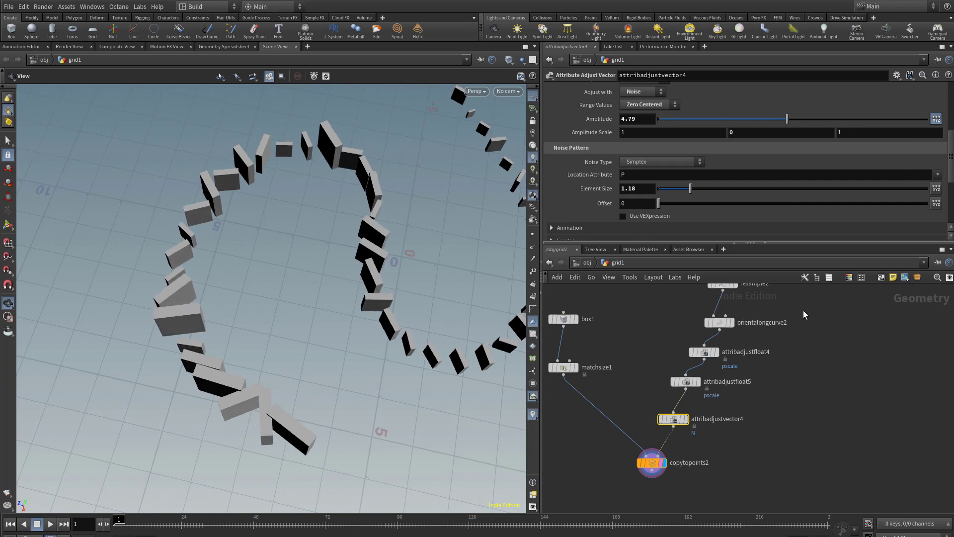
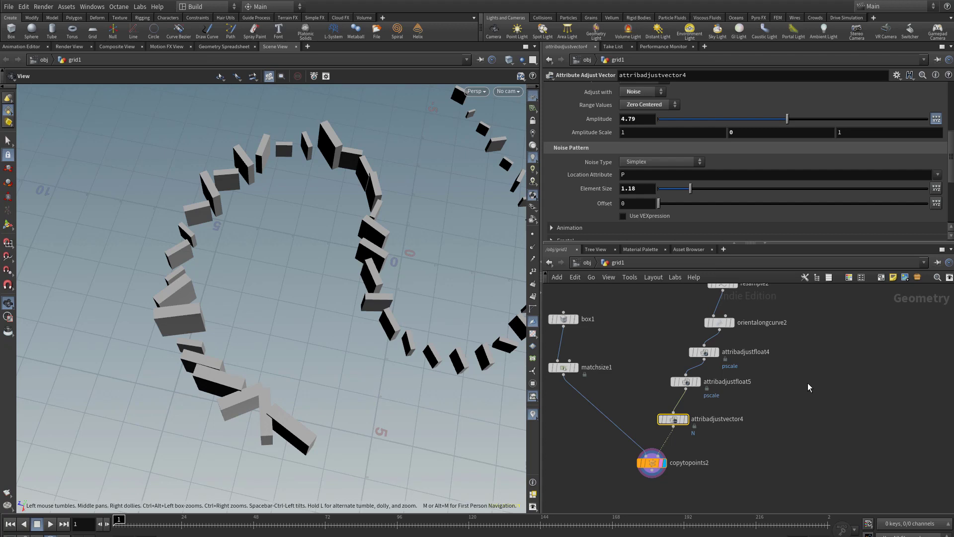
- Move copytopoints2 farther below attribadjustvector4 to free space in the network
middle_drag(766, 408, 766, 371)
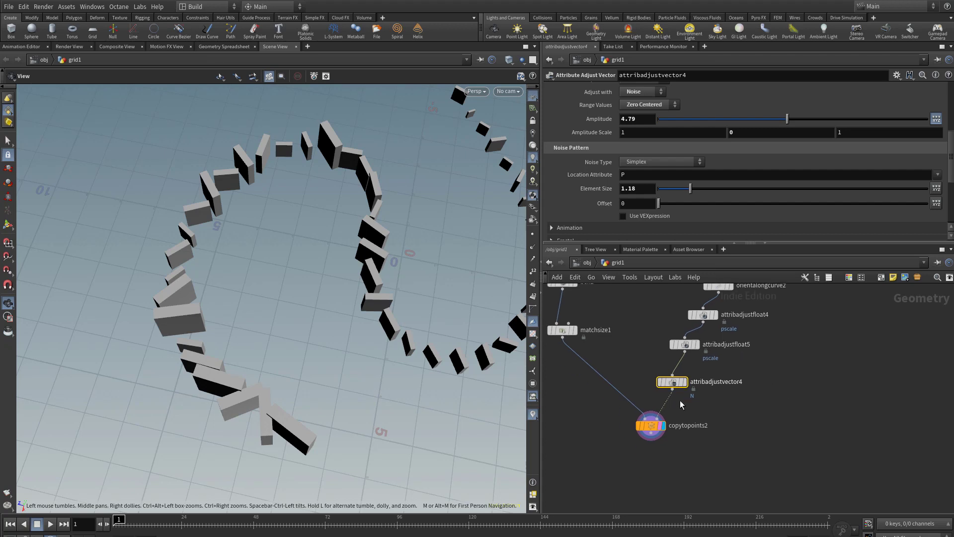
drag(652, 428, 616, 481)
middle_drag(815, 386, 808, 386)
scroll(807, 386, down, 5)
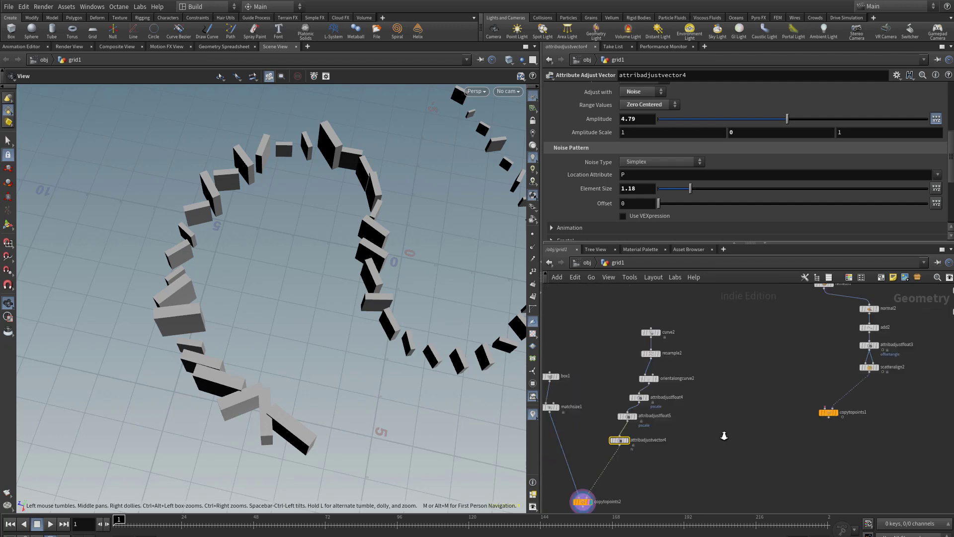
scroll(629, 360, up, 5)
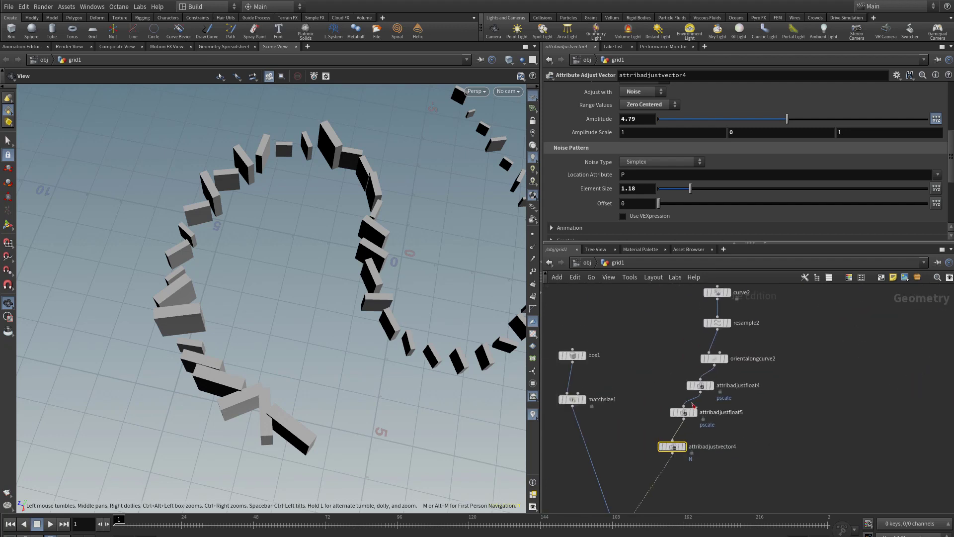
- Lay out the six nodes from curve2 to attribadjustvector4 in a straight column and move the column nearer to box1
drag(712, 481, 752, 488)
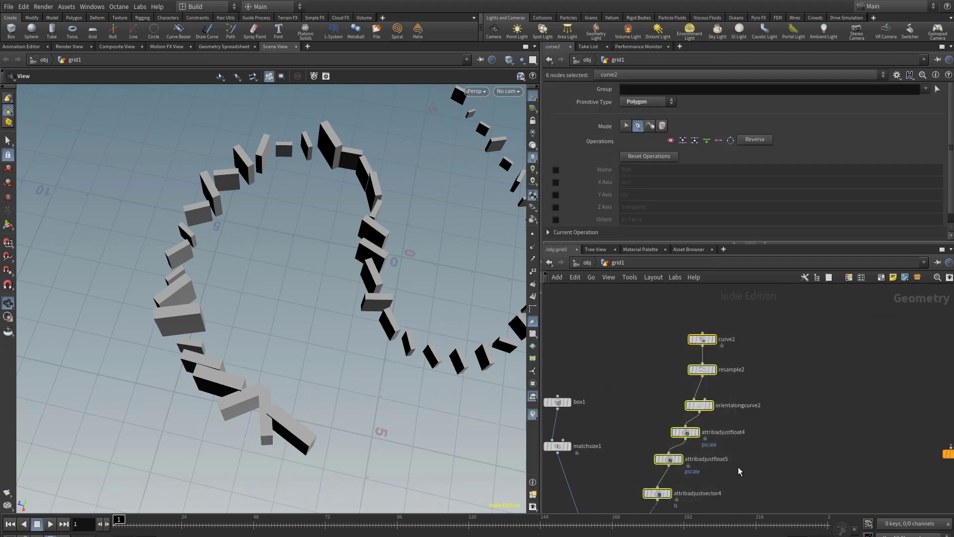
key(l)
drag(692, 454, 662, 422)
click(752, 440)
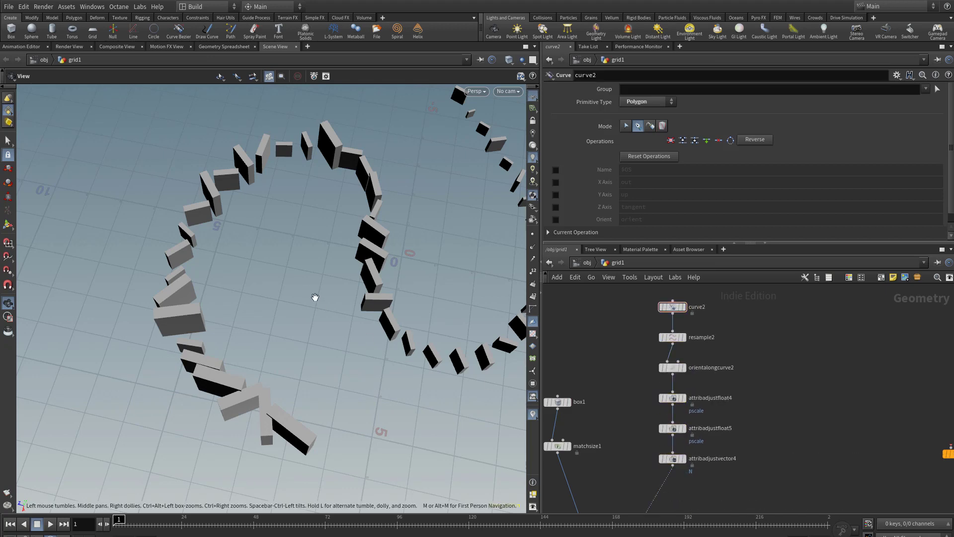
mouse_move(314, 297)
mouse_down()
mouse_move(352, 309)
mouse_move(323, 306)
mouse_up()
- Enlarge the network area and move copytopoints2 closer beneath the curve branch
middle_drag(761, 395, 747, 360)
scroll(747, 359, down, 3)
drag(786, 243, 786, 201)
middle_drag(786, 290, 814, 245)
drag(662, 435, 692, 420)
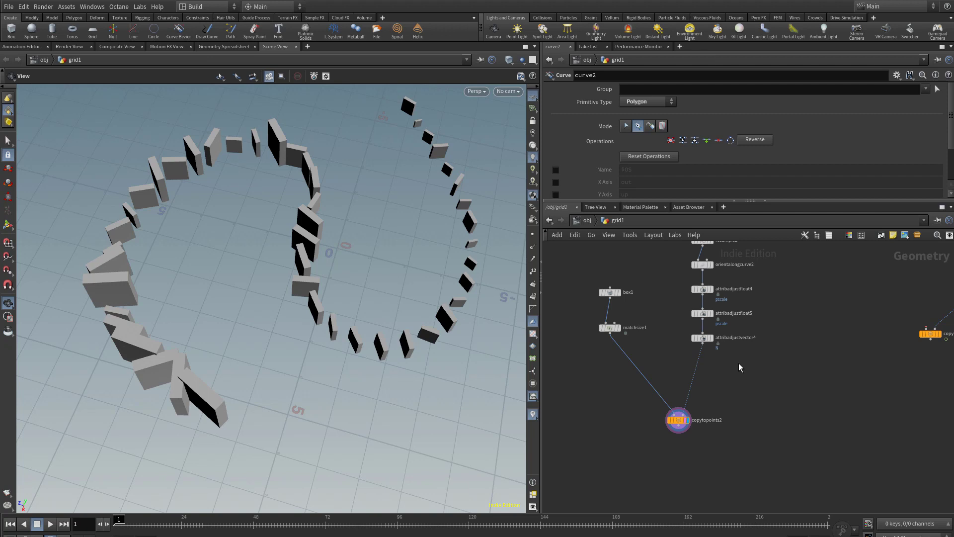
- Move box1 and matchsize1 between the curve and scatter branches, and connect matchsize1 to the first input of copytopoints1
middle_drag(738, 362, 714, 402)
drag(572, 391, 608, 301)
drag(585, 367, 892, 366)
scroll(855, 325, up, 3)
click(760, 313)
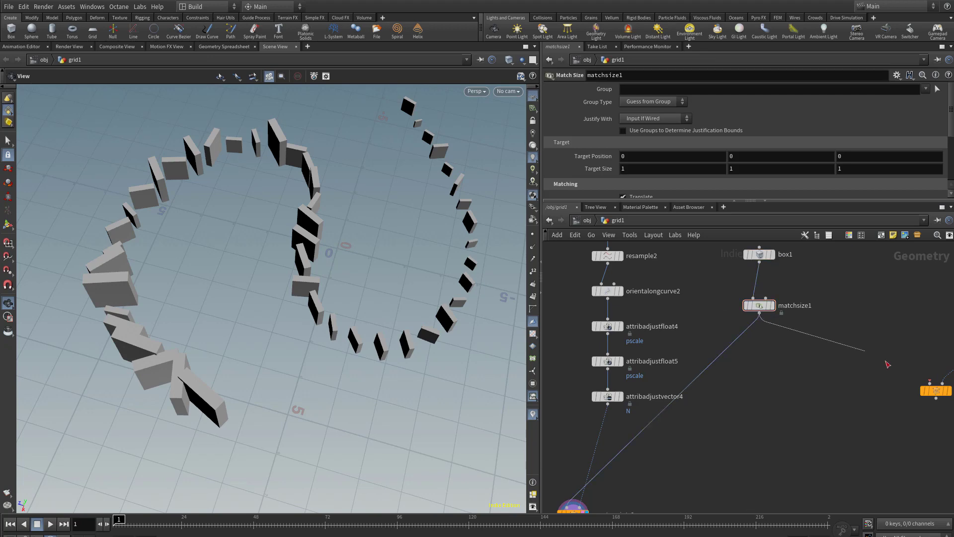
click(918, 381)
- Display the result of copytopoints1 and select the node to show its parameters
middle_drag(868, 331, 749, 328)
scroll(874, 373, up, 3)
click(816, 395)
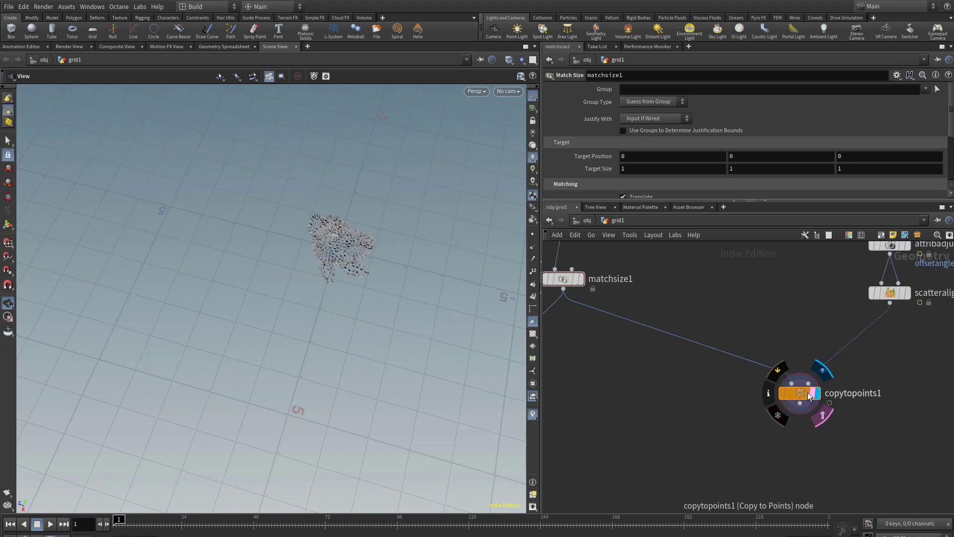
click(809, 395)
scroll(342, 248, up, 6)
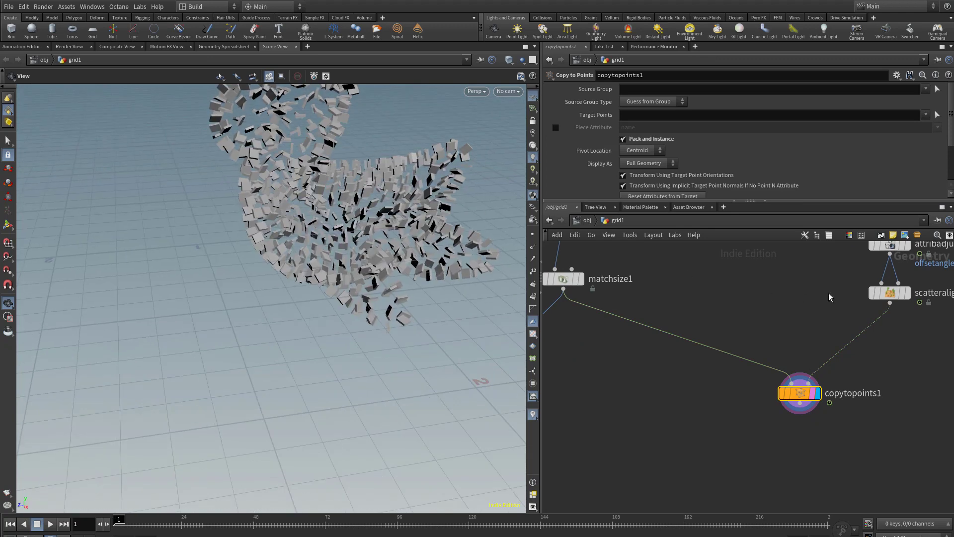
- Connect mountain2's output to normal2 in place of the remeshed rubber toy
middle_drag(829, 298, 661, 373)
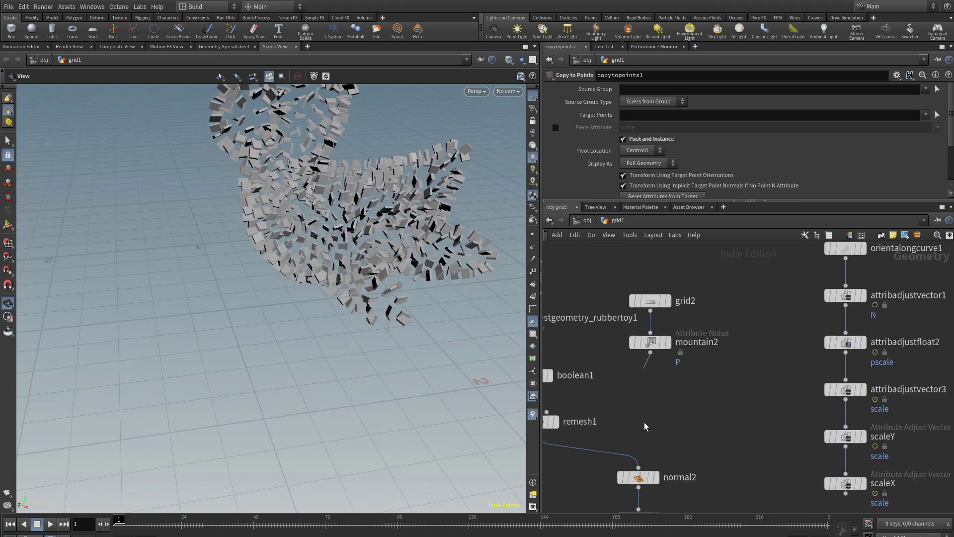
click(638, 467)
drag(286, 334, 517, 326)
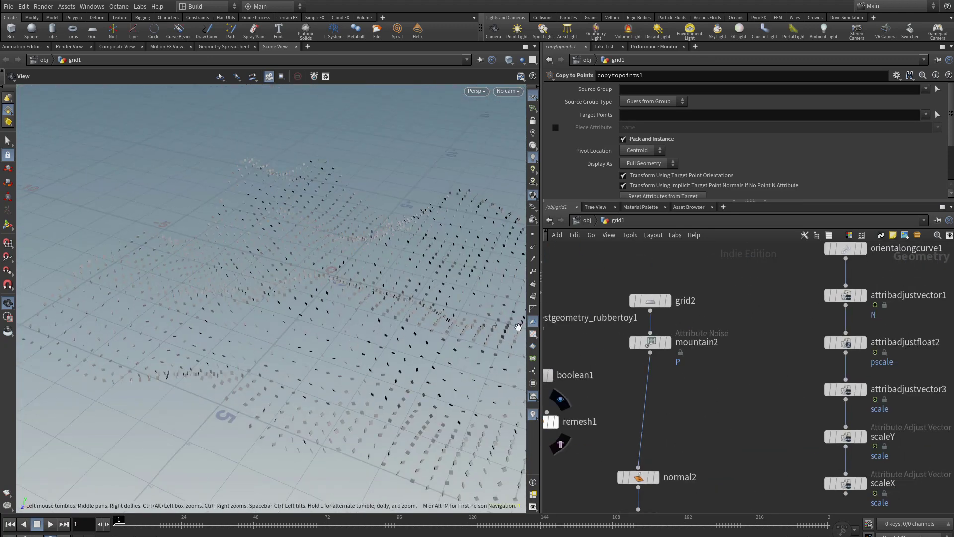
middle_drag(733, 508, 763, 328)
middle_drag(743, 392, 747, 360)
middle_drag(743, 312, 762, 355)
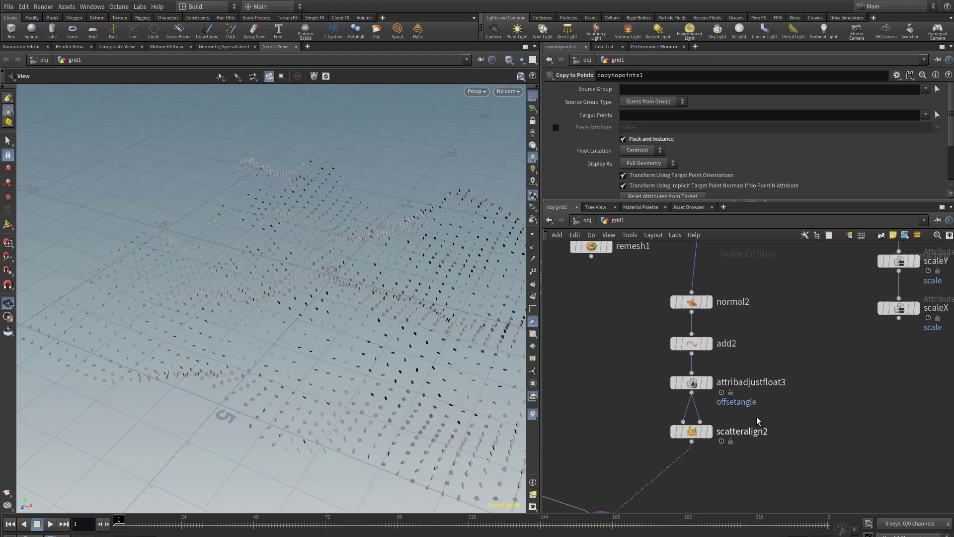
middle_drag(664, 389, 725, 339)
key(Tab)
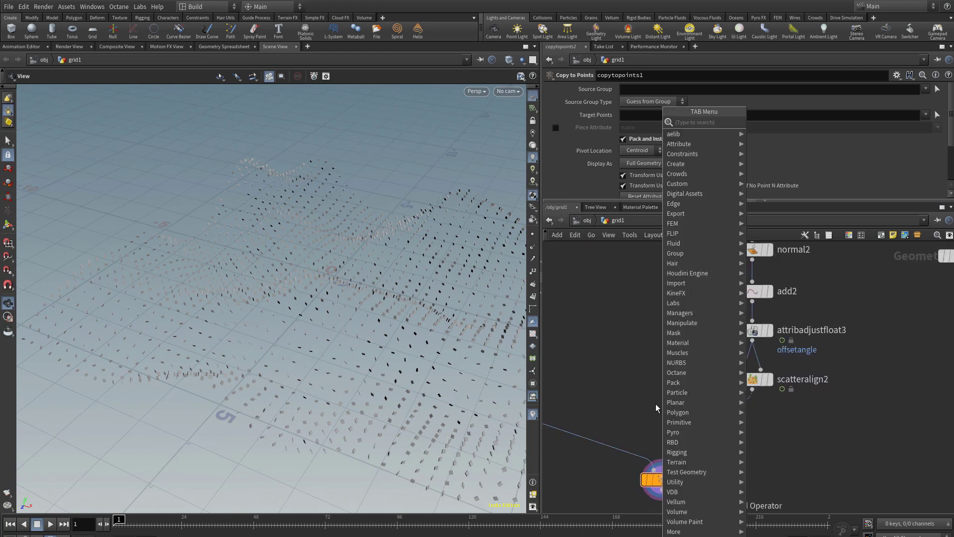
text(f)
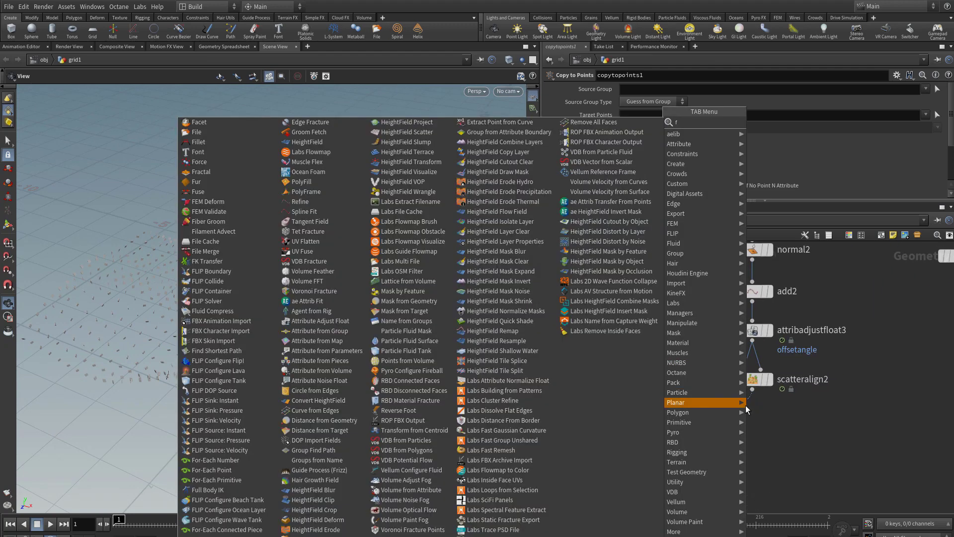
text(loat)
key(Escape)
- Raise scatteralign2's Uniform Scale to 0.18
drag(820, 403, 763, 376)
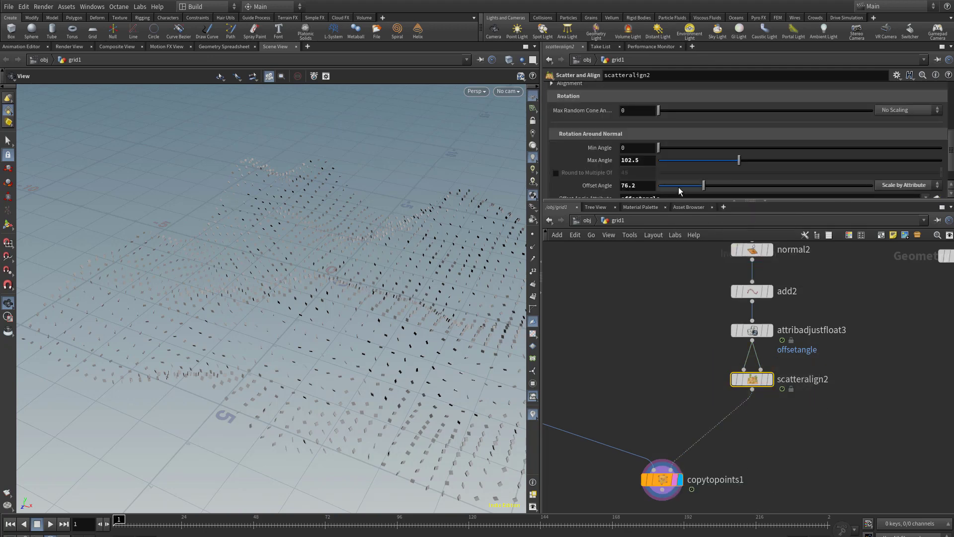
scroll(795, 145, up, 5)
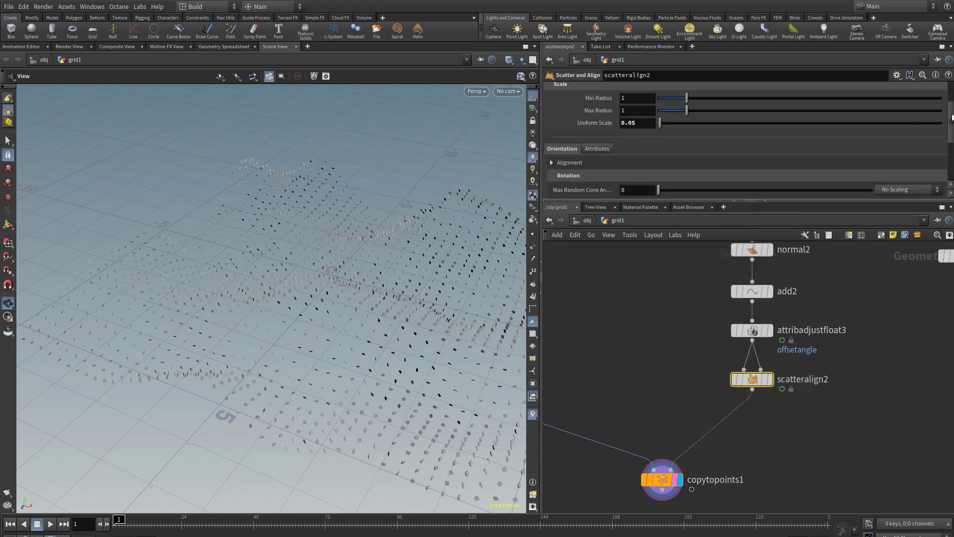
middle_drag(640, 123, 787, 471)
- Set grid2's rows and columns to 25 each
middle_drag(779, 296, 754, 364)
drag(771, 262, 662, 287)
drag(808, 172, 797, 178)
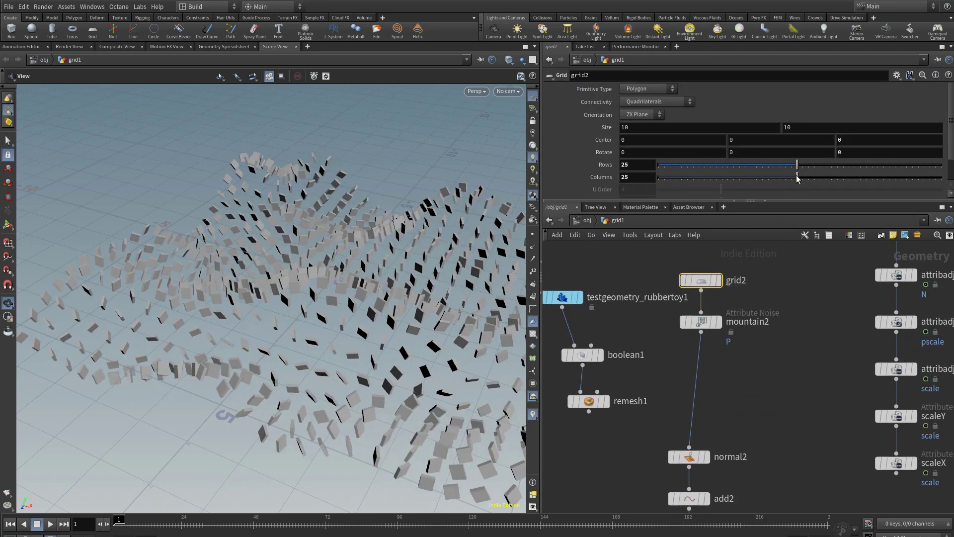
- Lower mountain2's noise Amplitude to 0.37 to flatten the grid under the copies
middle_drag(784, 404, 792, 265)
click(705, 447)
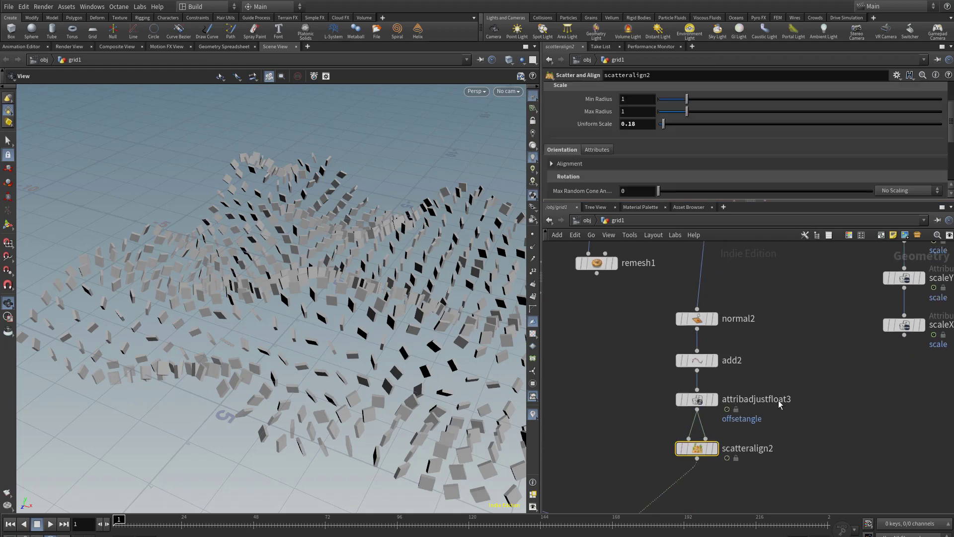
middle_drag(647, 139, 685, 144)
middle_drag(758, 289, 732, 388)
click(678, 282)
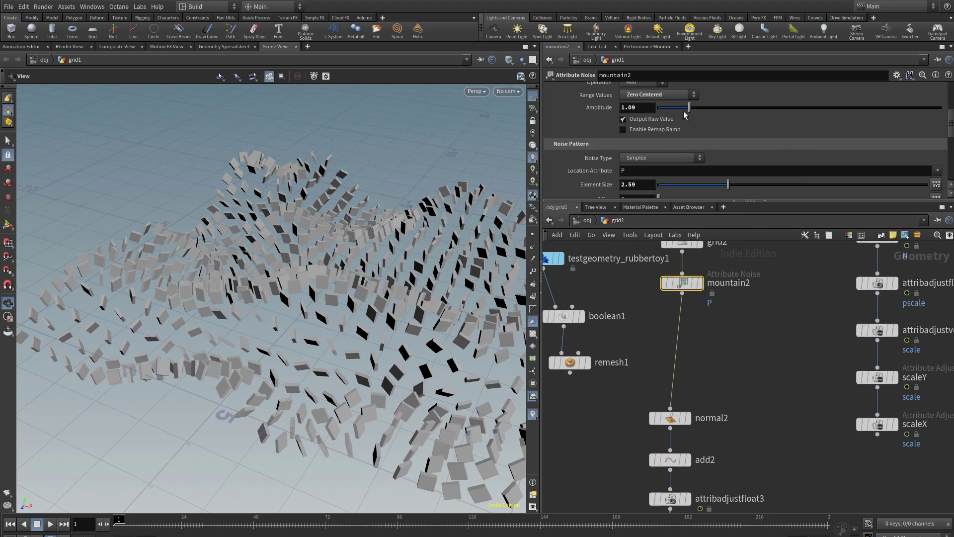
drag(684, 112, 668, 109)
drag(315, 251, 245, 288)
scroll(288, 280, up, 5)
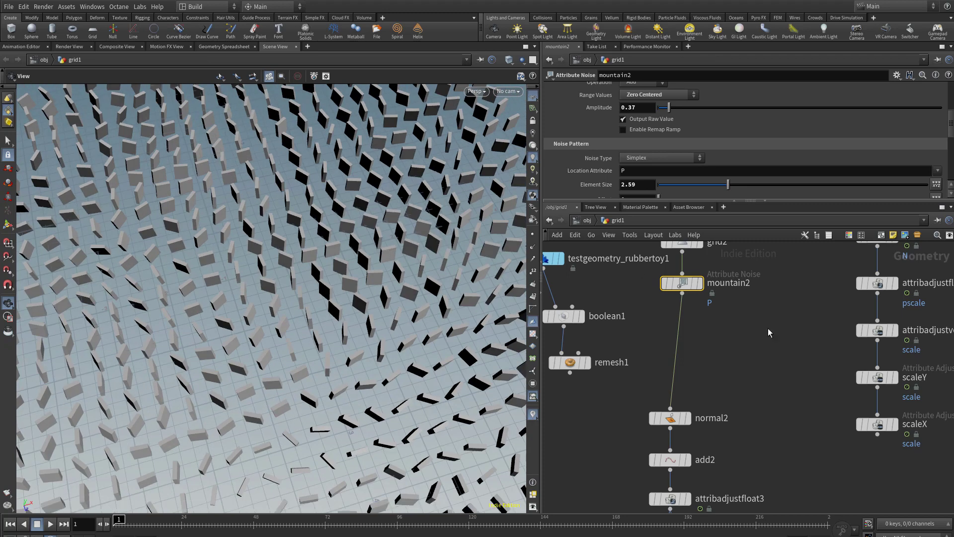
- Insert an Attribute Adjust Vector node between scatteralign2 and copytopoints1
middle_drag(755, 489, 773, 290)
key(Tab)
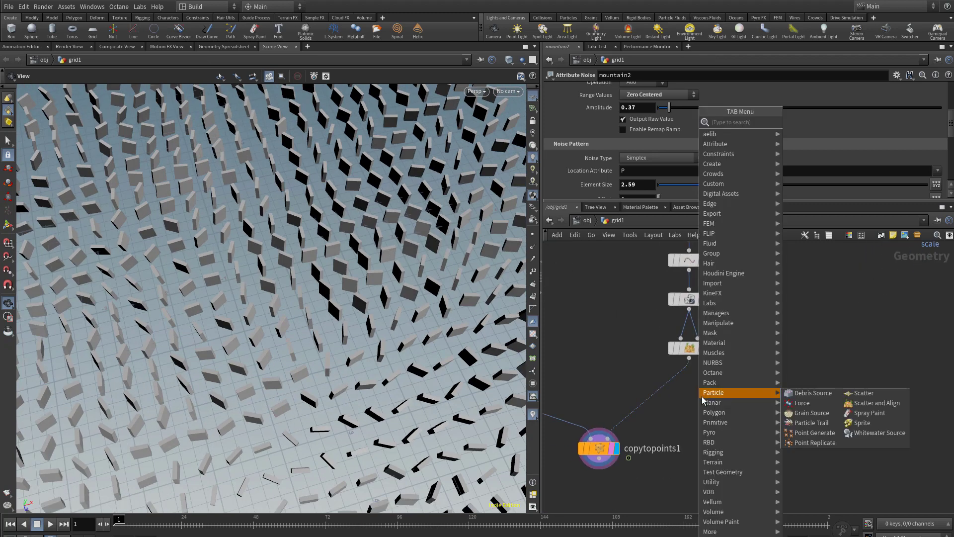
text(vect)
click(840, 124)
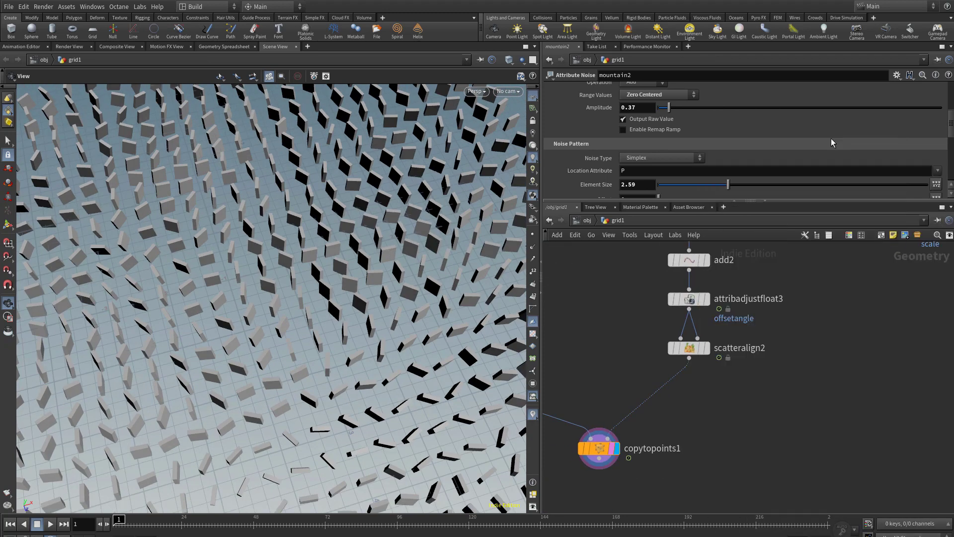
click(680, 380)
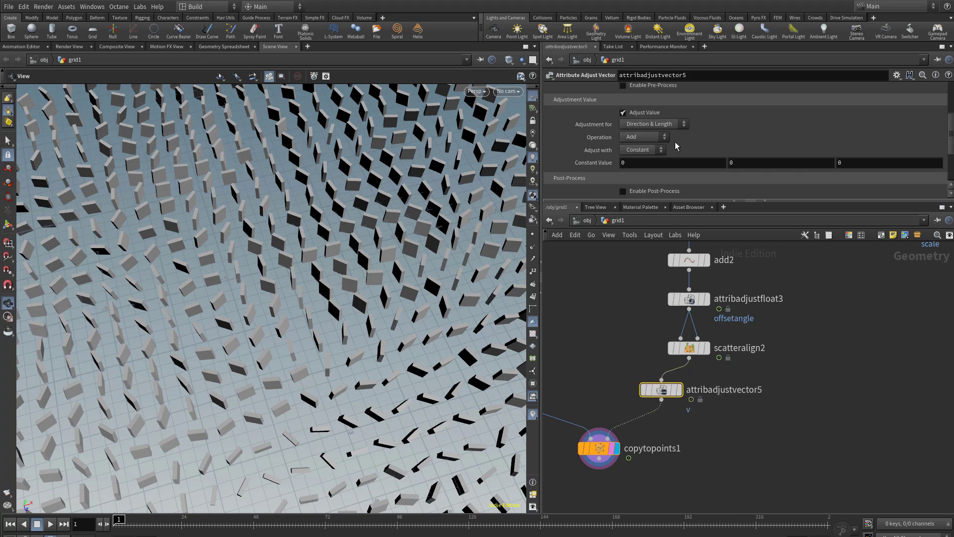
- Make attribadjustvector5 target the scale attribute with its Operation set to Set Always
drag(661, 200, 662, 306)
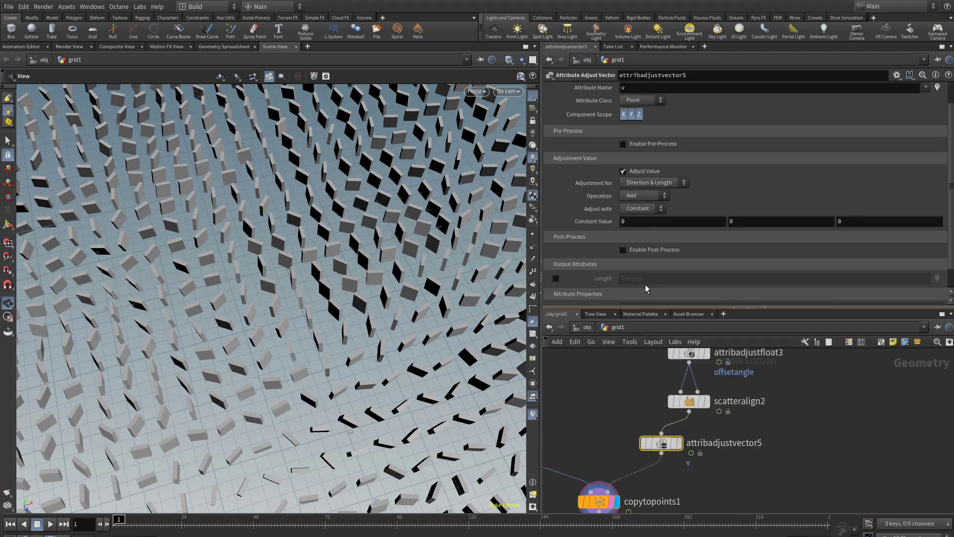
text(scale)
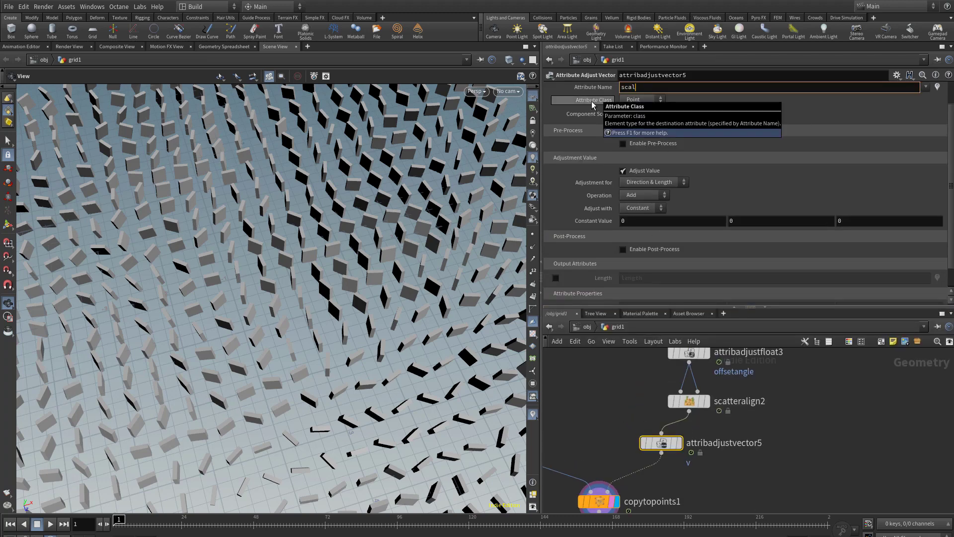
key(Return)
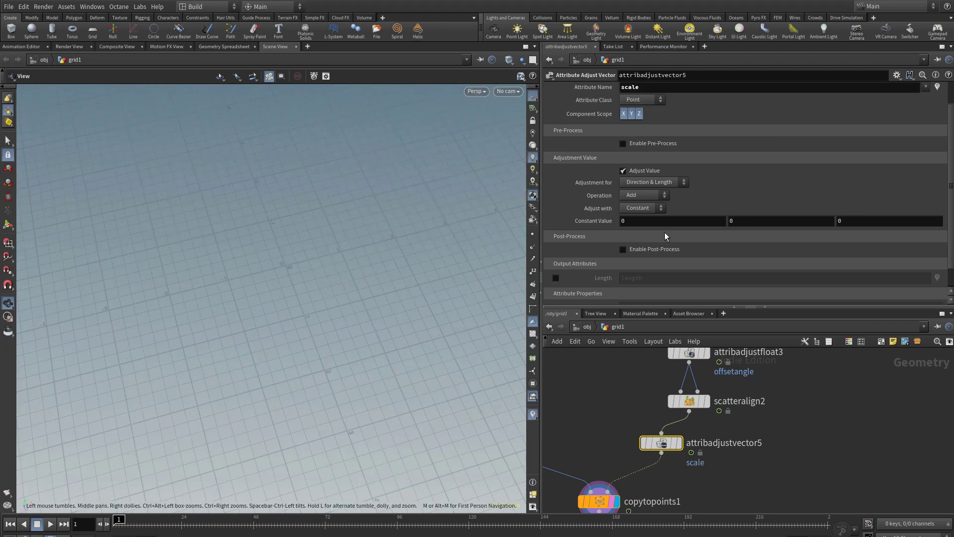
click(645, 196)
click(648, 214)
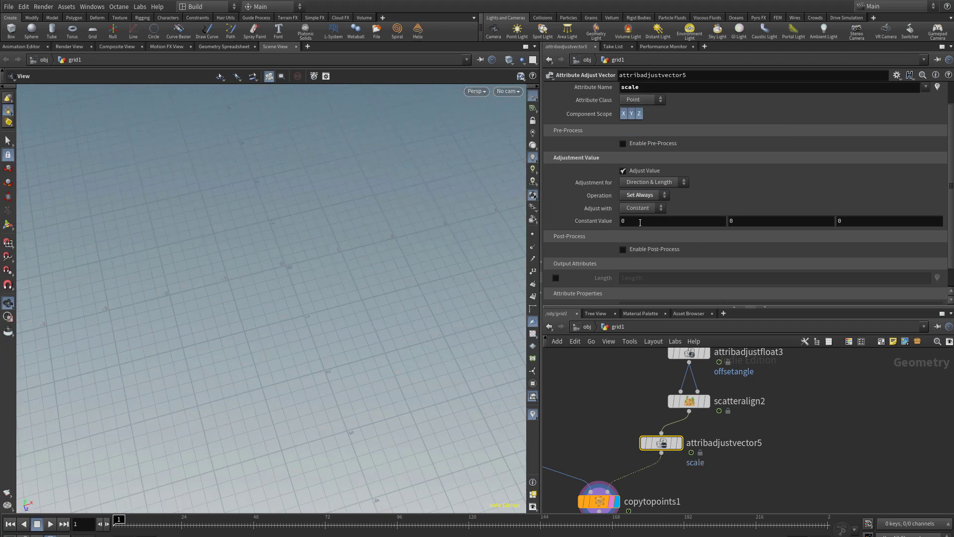
- Set attribadjustvector5's Constant Value to 1, 1, 1
click(622, 221)
text(1)
click(742, 221)
text(1)
key(Tab)
text(1)
key(Return)
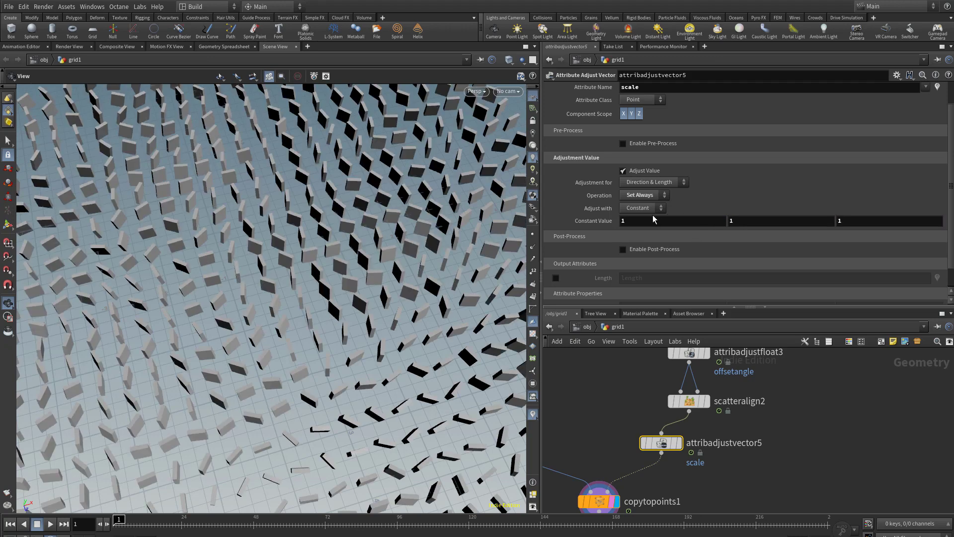
- Raise the scale's Constant Value to 1.3 in Y and 1.5 in Z
mouse_move(651, 220)
middle_down()
mouse_move(680, 215)
mouse_move(668, 222)
middle_up()
middle_drag(745, 220, 873, 215)
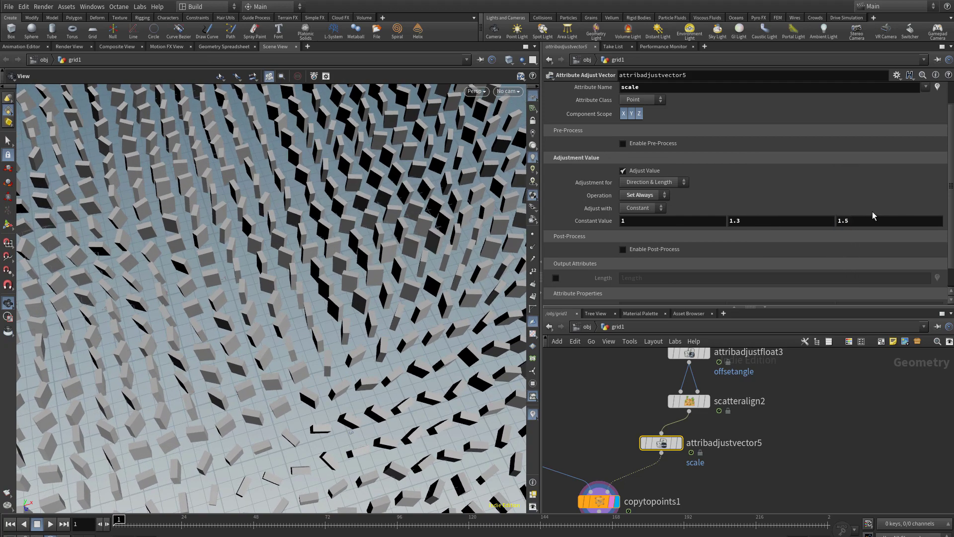
- Place attribadjustvector5 upstream of scatteralign2 and raise its Constant Value to 1.1 in X and 1.4 in Y
drag(683, 443, 689, 383)
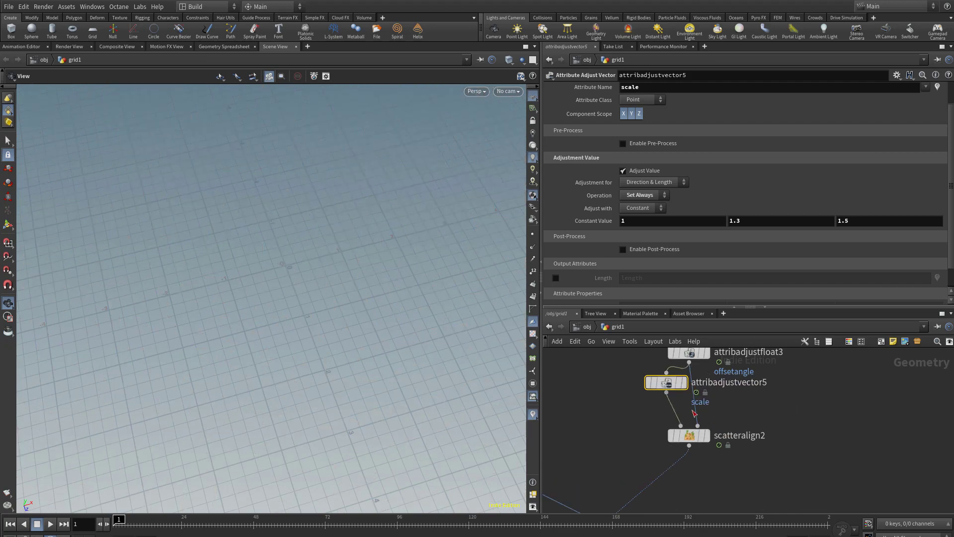
middle_drag(681, 221, 696, 220)
drag(322, 302, 288, 258)
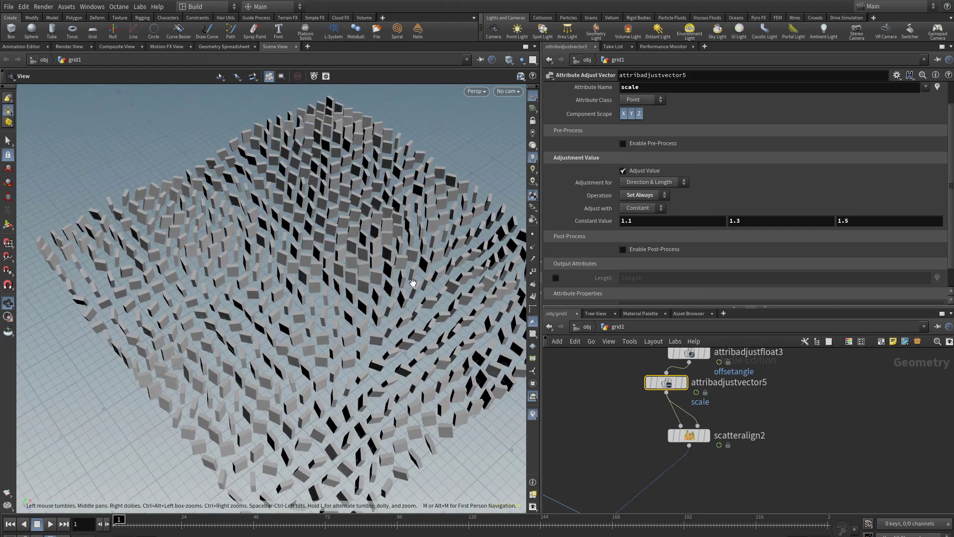
mouse_move(743, 220)
middle_down()
mouse_move(787, 213)
mouse_move(759, 214)
middle_up()
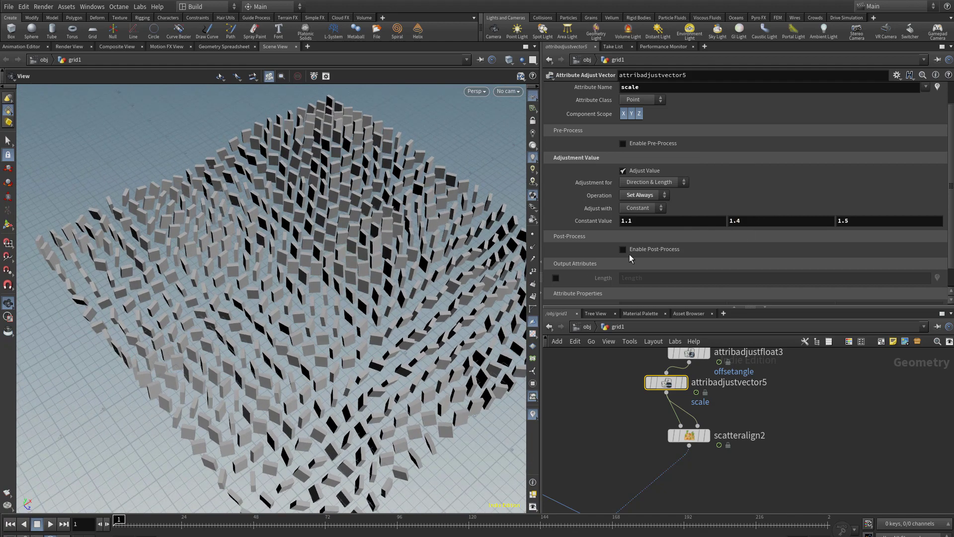
- Try adjusting the scale with Random values at an Amplitude of 1.92
click(649, 207)
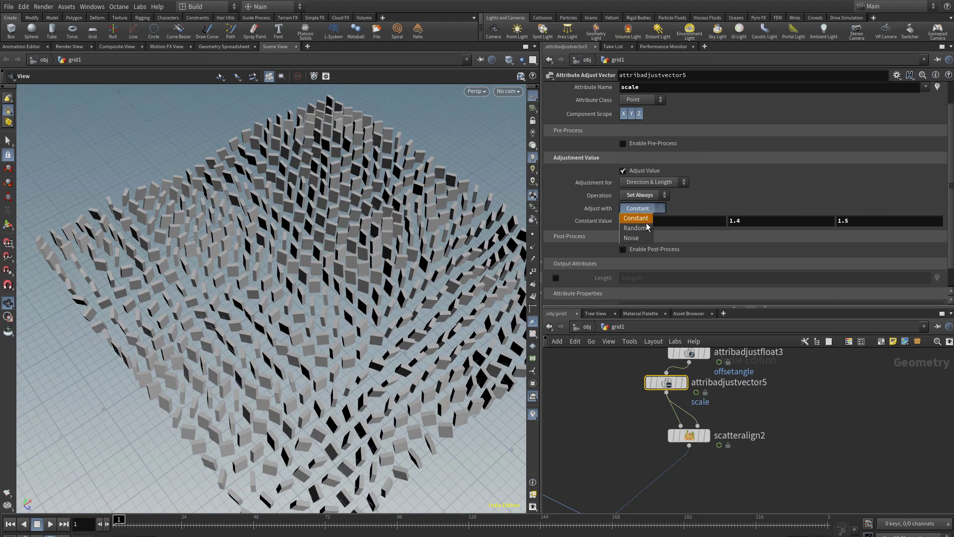
click(647, 223)
right_drag(381, 305, 409, 279)
mouse_move(703, 238)
mouse_down()
mouse_move(693, 237)
mouse_move(710, 238)
mouse_up()
drag(368, 304, 380, 271)
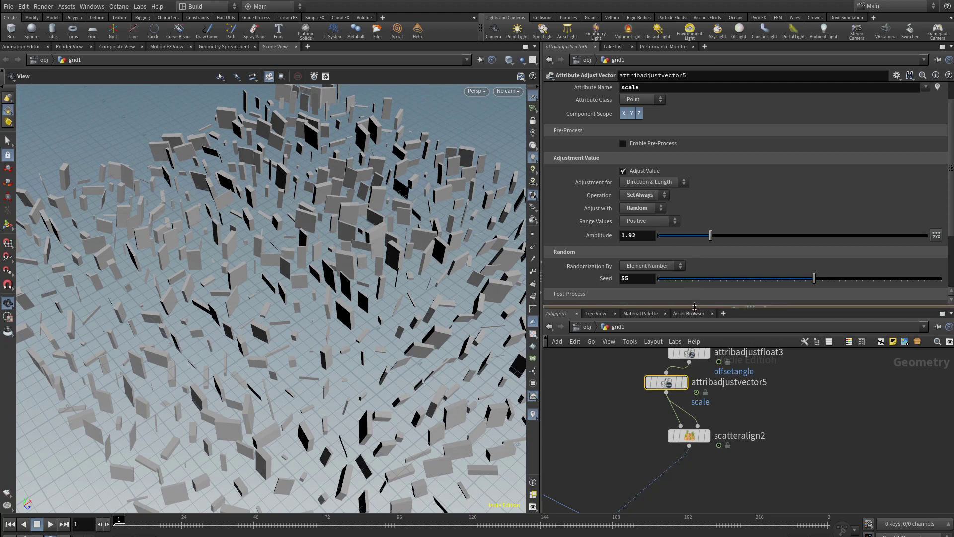
- Switch attribadjustvector5 back to a Constant adjustment and reset its value to 1, 1, 1
click(643, 209)
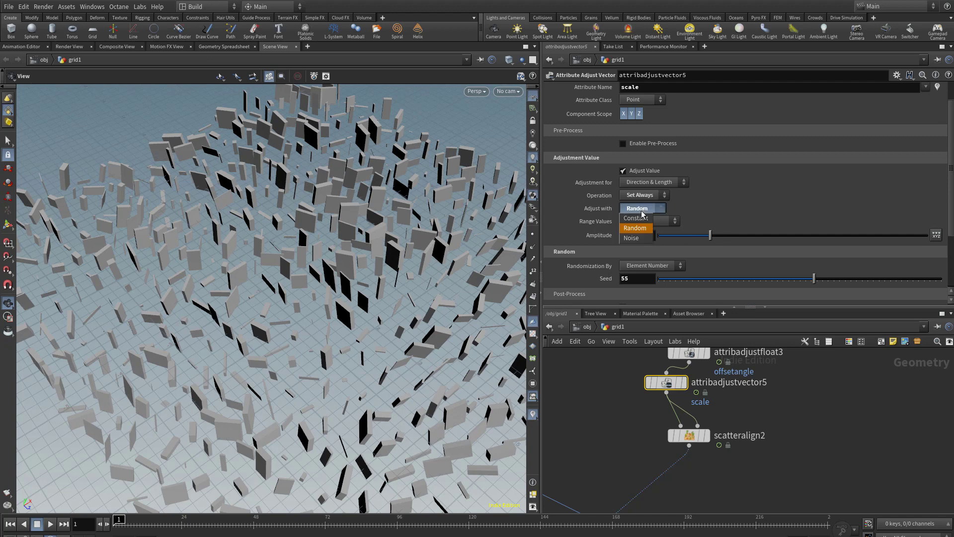
click(641, 214)
click(641, 223)
key(BackSpace)
key(BackSpace)
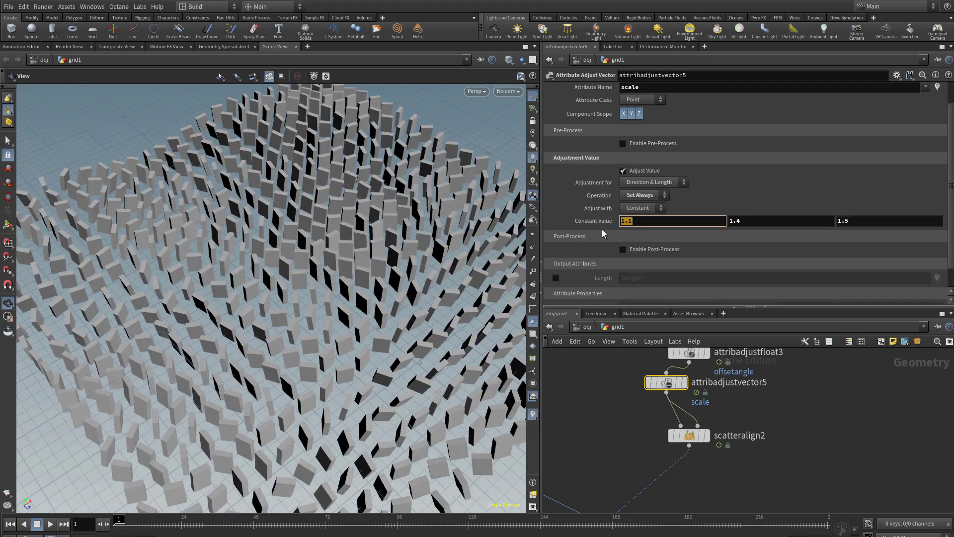
key(Tab)
text(1)
key(Tab)
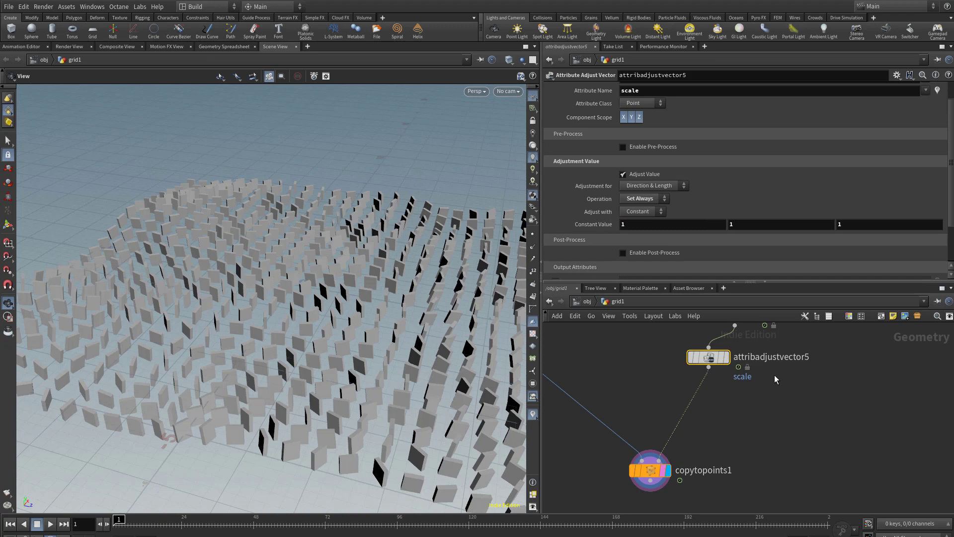
- Insert a second Attribute Adjust Vector node between attribadjustvector5 and copytopoints1
mouse_move(703, 357)
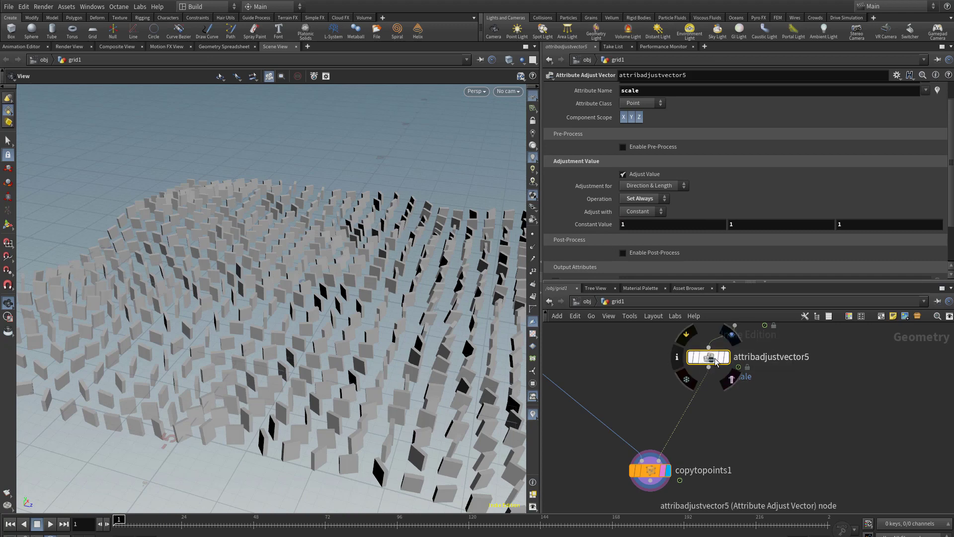
key(Tab)
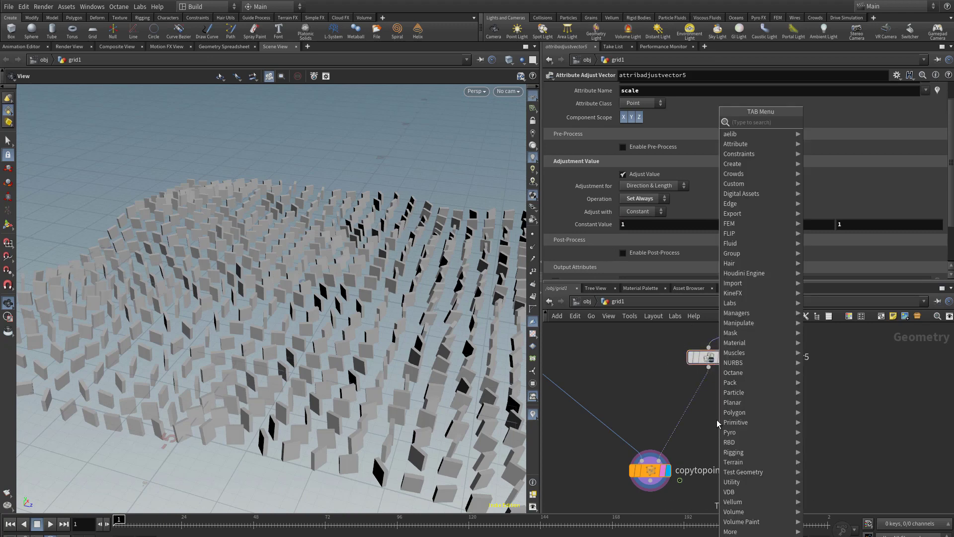
text(vect)
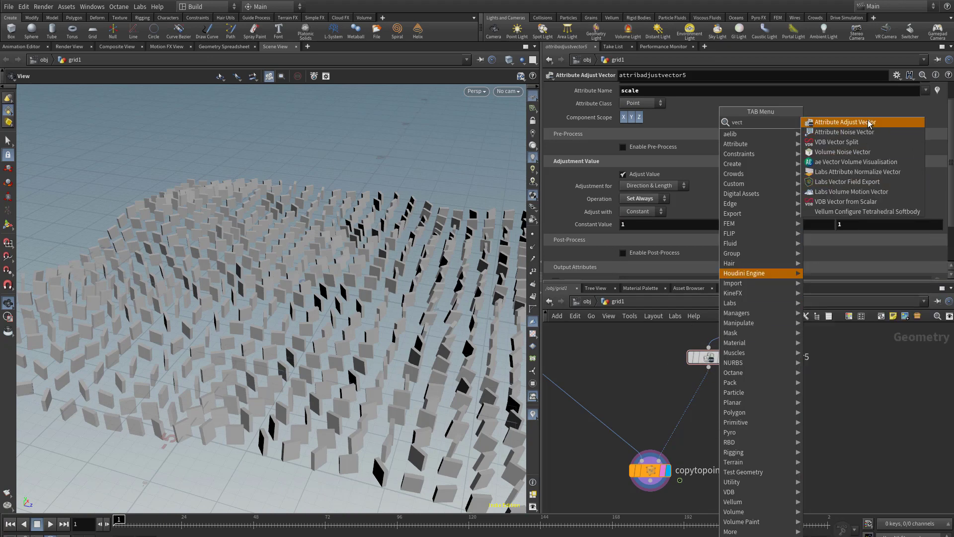
click(867, 123)
click(698, 406)
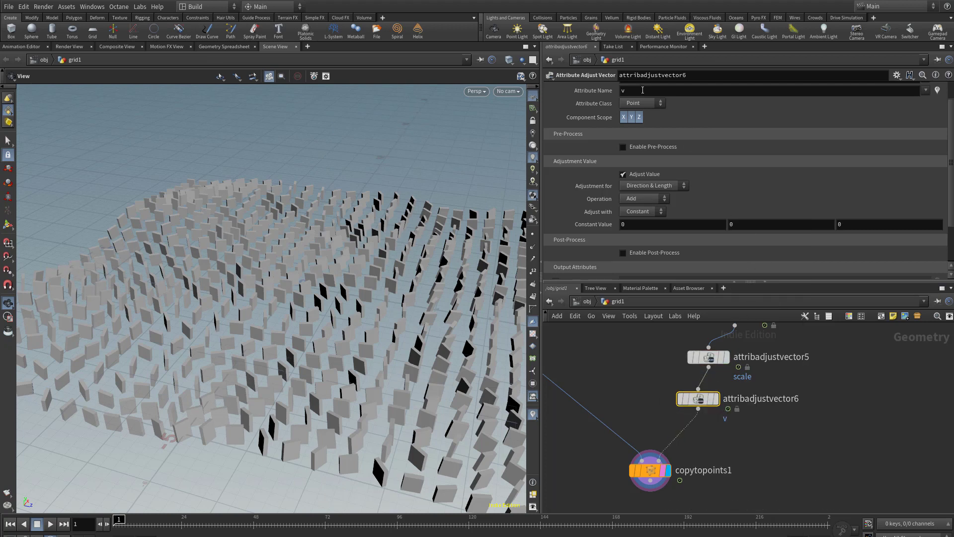
- Make attribadjustvector6 target the scale attribute and add a Constant Value of 0.4 in Y
click(642, 90)
text(scal)
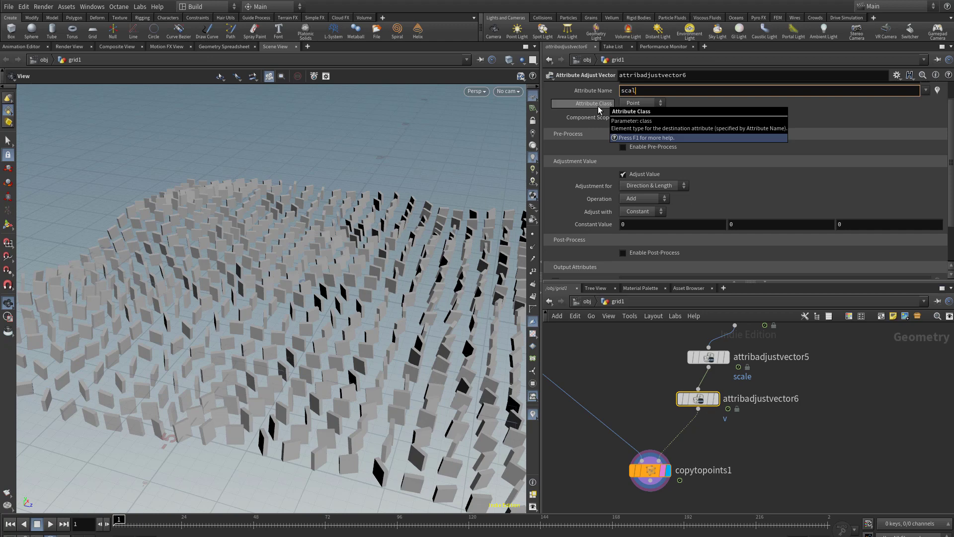
text(e)
key(Return)
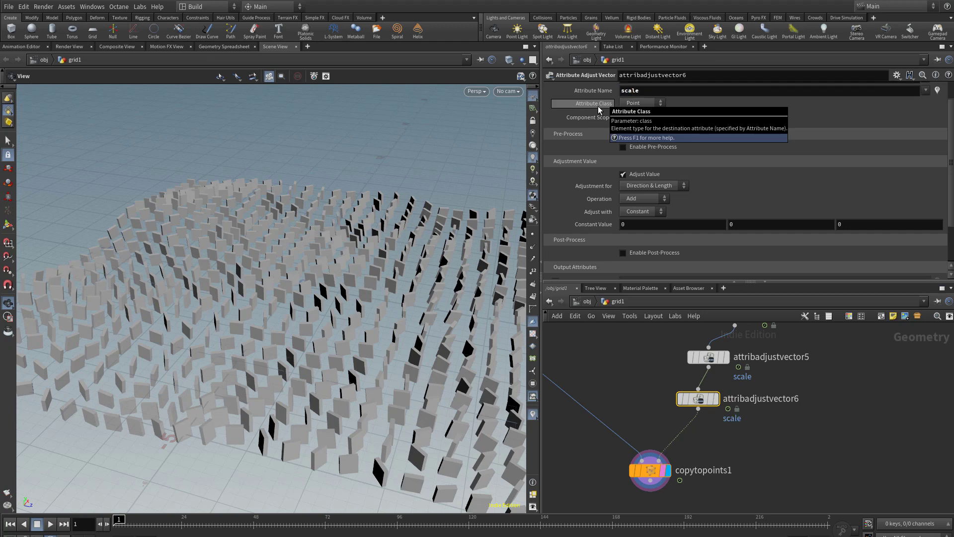
mouse_move(733, 224)
middle_down()
mouse_move(775, 216)
mouse_move(733, 210)
middle_up()
- Switch attribadjustvector6 to a Random adjustment with Min/Max range values
click(646, 211)
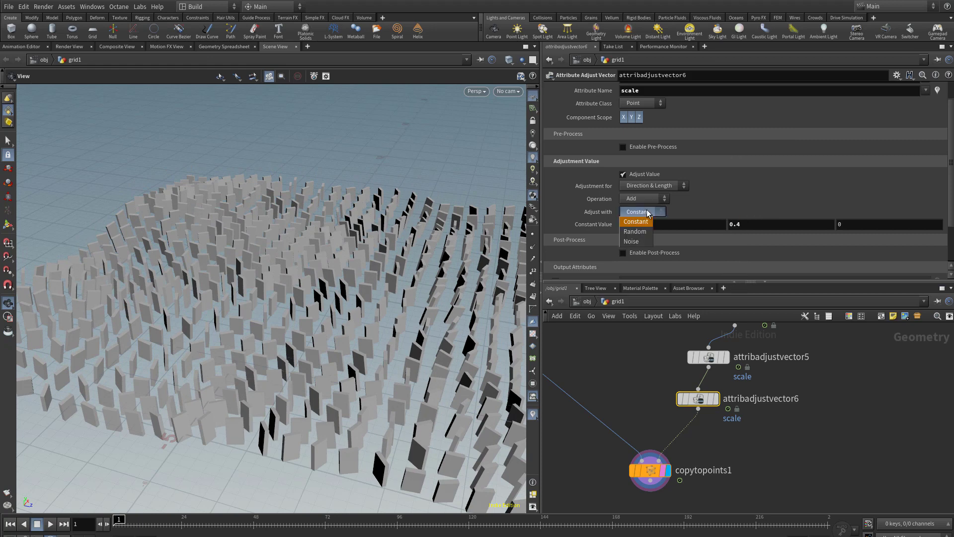
click(640, 232)
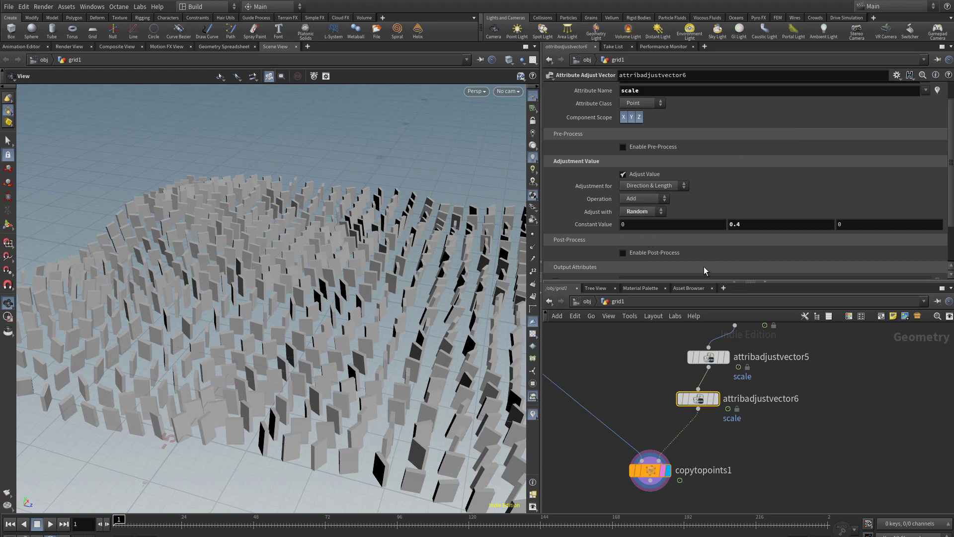
click(651, 223)
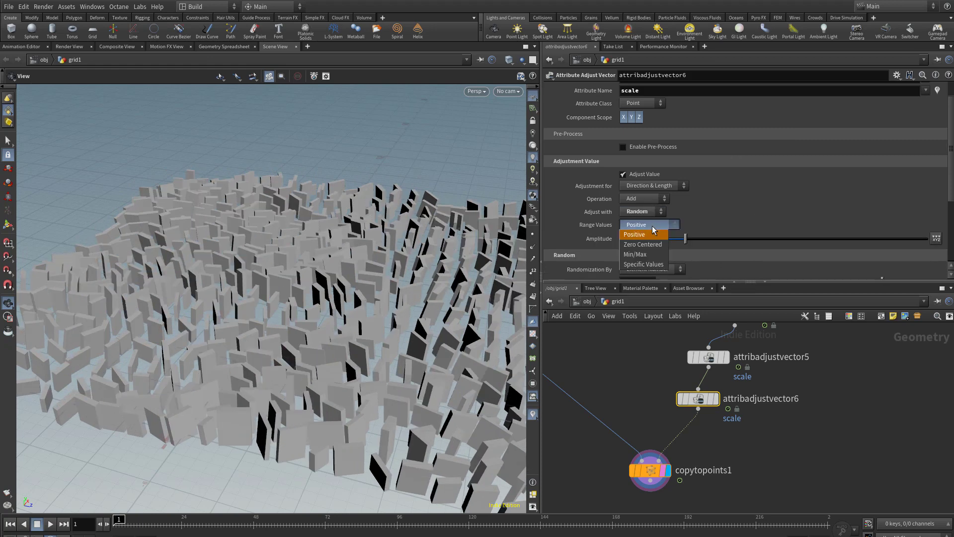
click(648, 254)
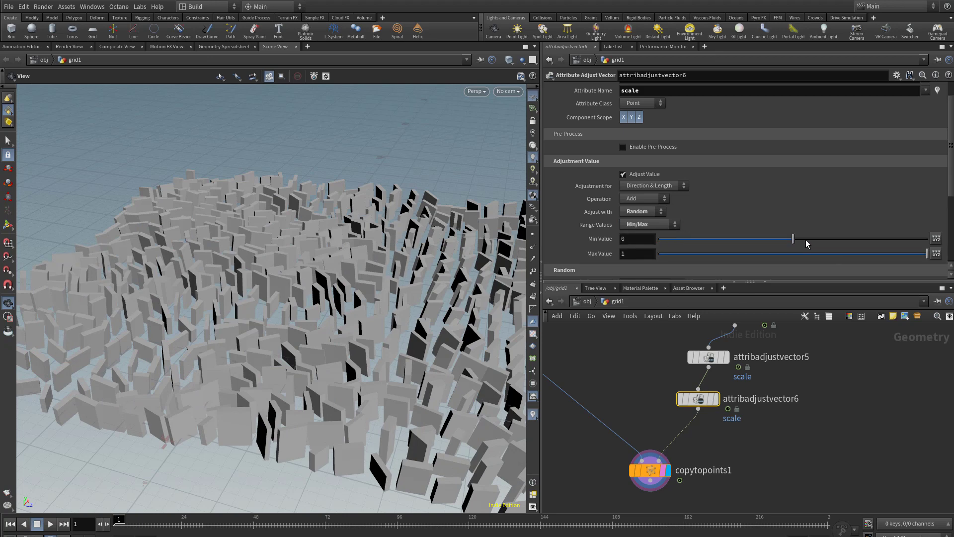
- Try a Min Value of 0.091 for the random scale, and set it back to 0
drag(805, 240, 880, 239)
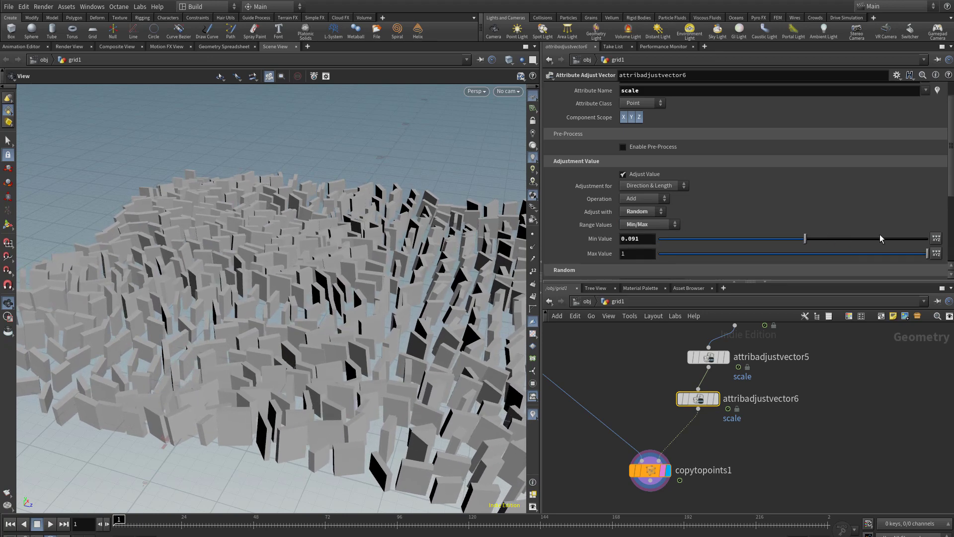
drag(949, 186, 927, 215)
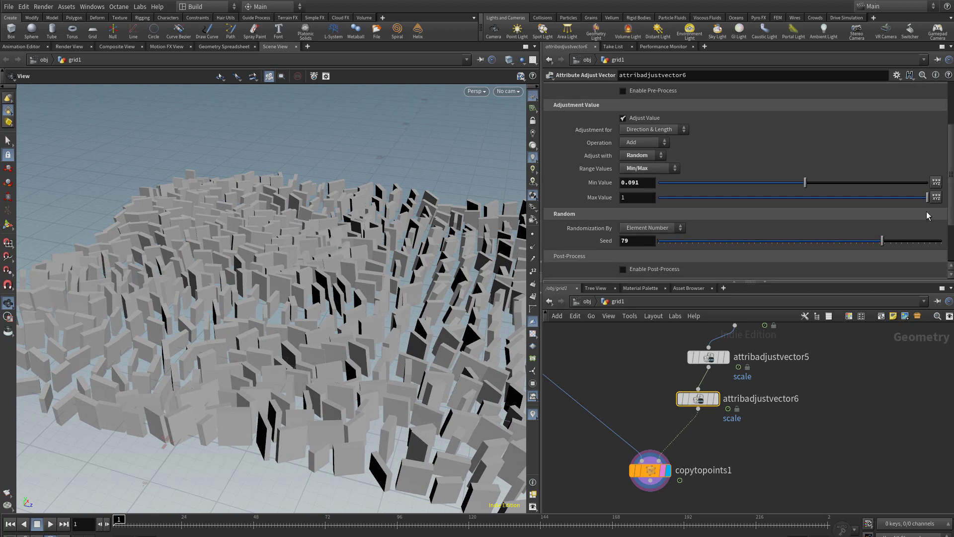
drag(647, 183, 579, 196)
text(0)
key(Return)
- Enable per-axis scaling of the minimum and maximum on attribadjustvector6, and set Max Value Scale to 0, 1, 0
click(936, 197)
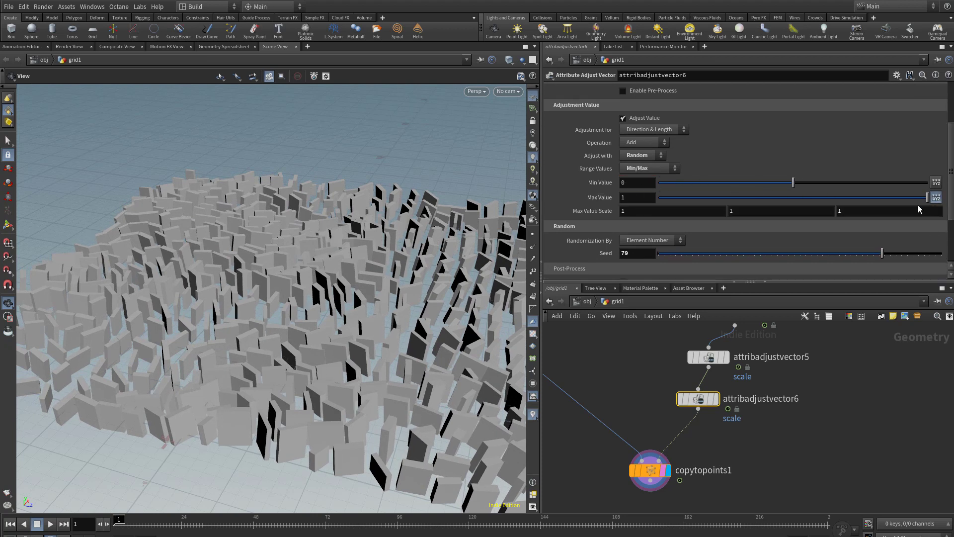
click(936, 183)
text(0)
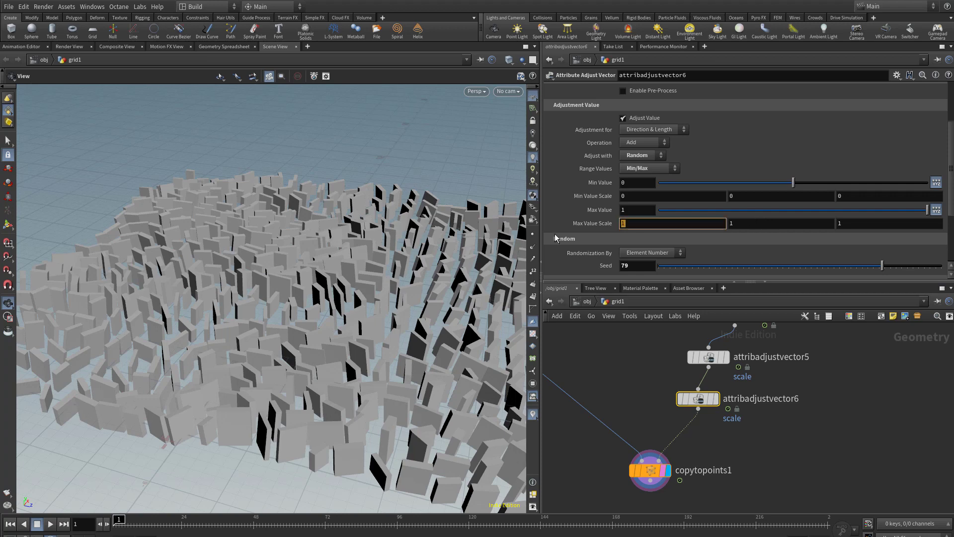
key(Tab)
key(BackSpace)
text(1)
key(Tab)
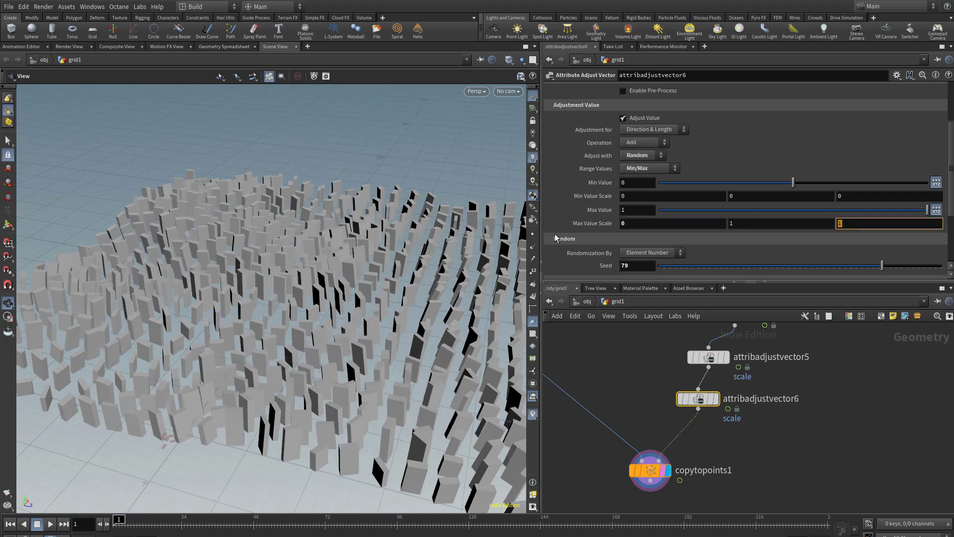
text(0)
key(Return)
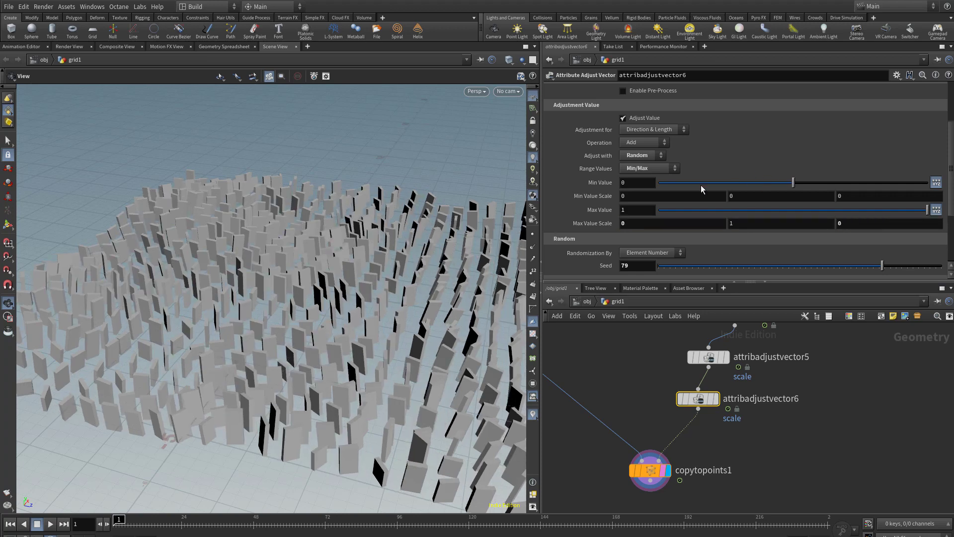
- Set the random Max Value to 3.5, the Y component of Min Value Scale to 1 and Min Value to -0.73
middle_drag(634, 208, 738, 187)
drag(303, 294, 332, 294)
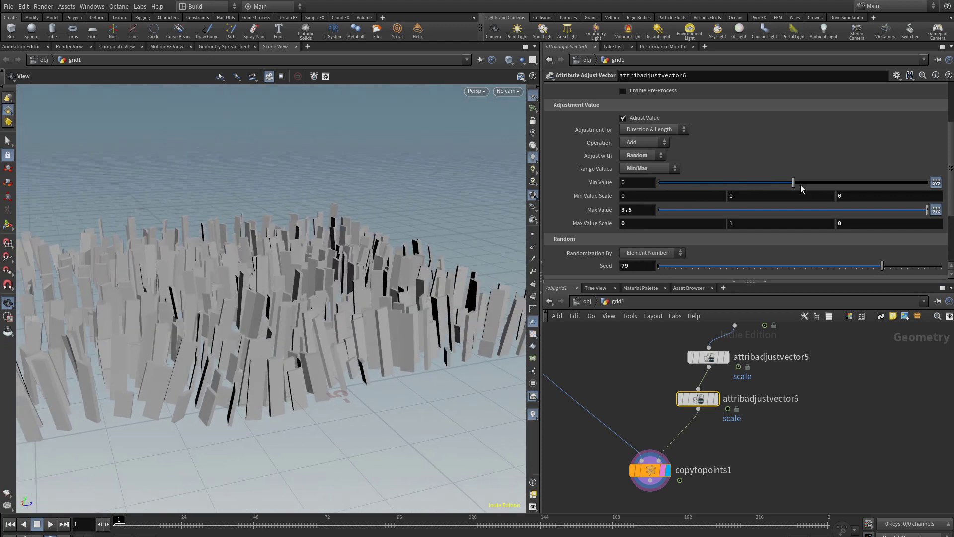
click(750, 199)
text(1)
key(Return)
drag(787, 184, 695, 186)
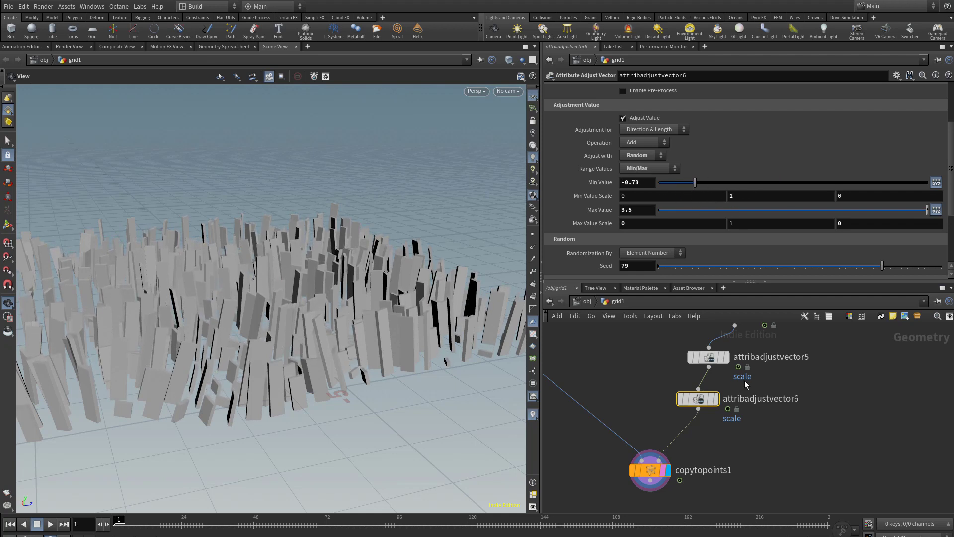
- Try a Constant Value of 0 in X on attribadjustvector5, and set it back to 1
click(708, 356)
click(639, 212)
text(0)
key(Return)
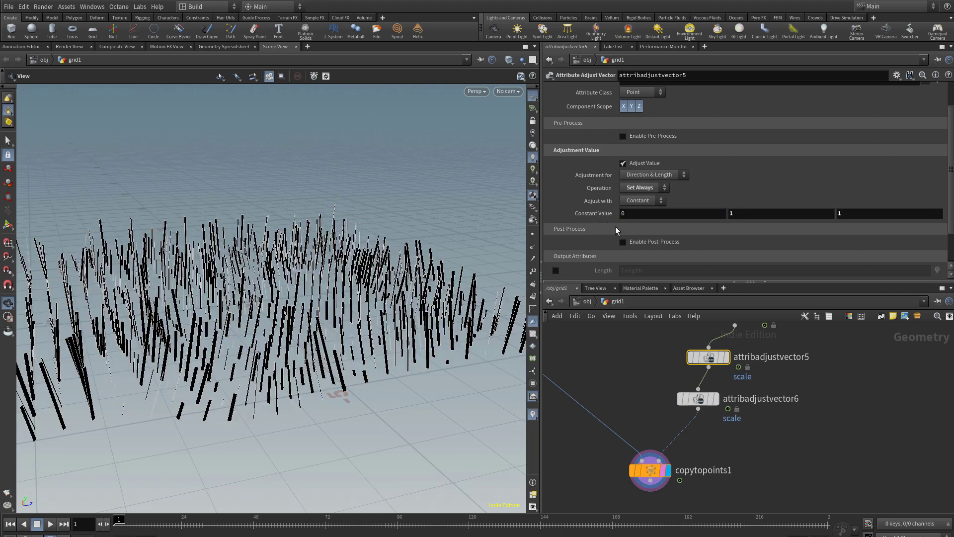
text(1)
key(Return)
- Duplicate attribadjustvector6 into the wire above copytopoints1, and rename the original node as scaleY1
drag(462, 334, 469, 385)
click(698, 400)
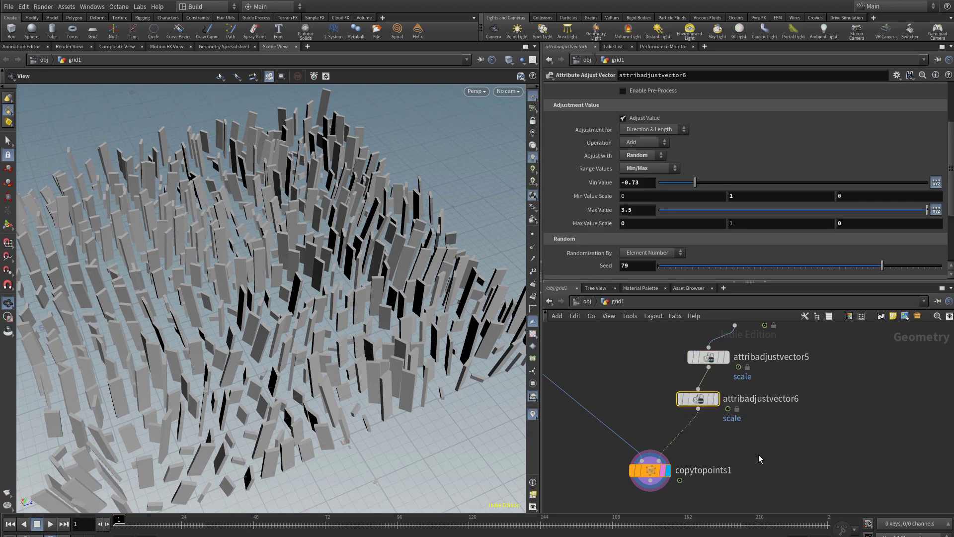
alt+drag(698, 398, 674, 430)
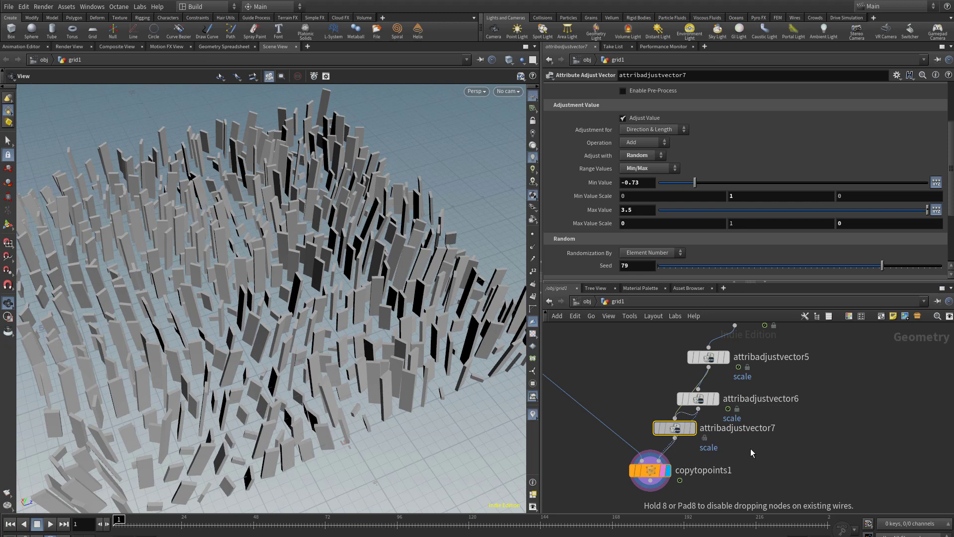
double_click(747, 404)
text(s)
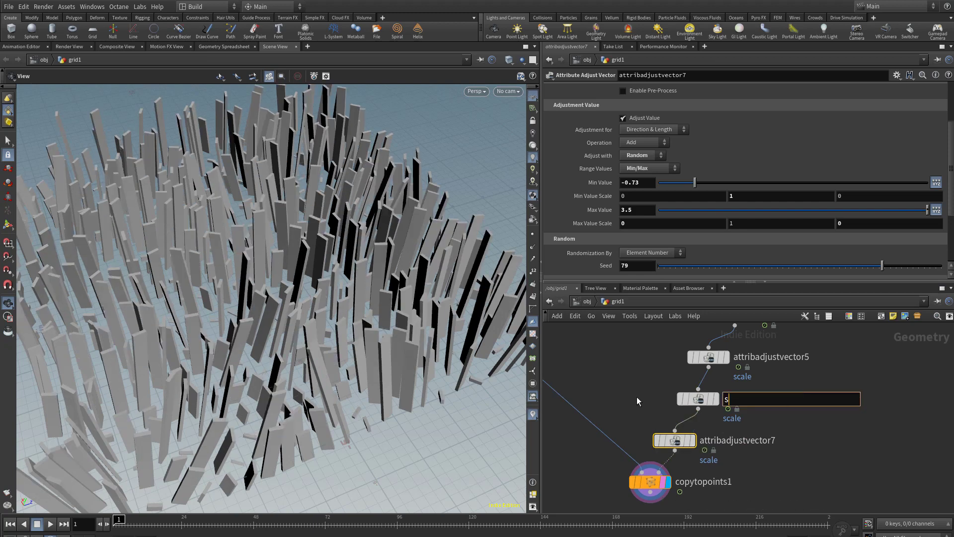
text(caleY1)
key(Return)
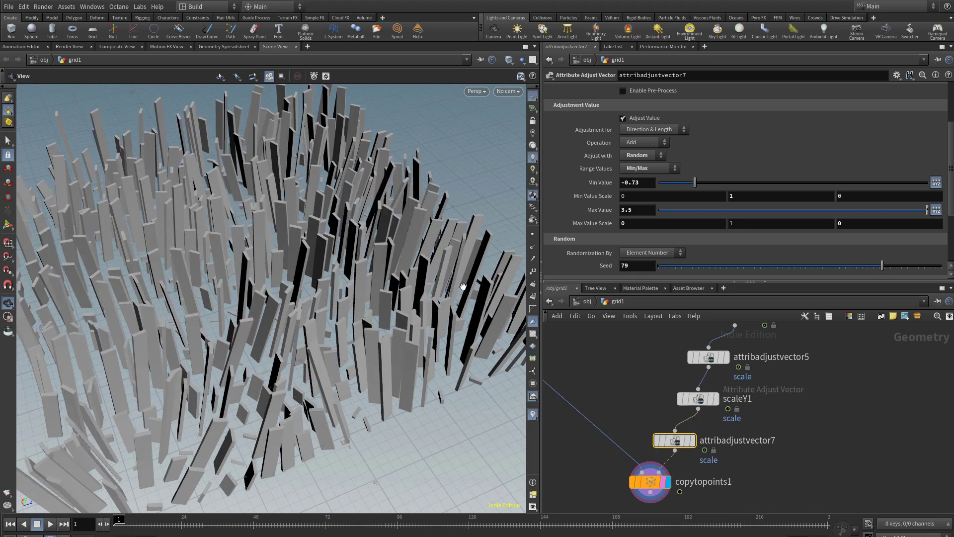
- Rename the duplicated Attribute Adjust Vector node as scaleX1
click(723, 442)
click(760, 449)
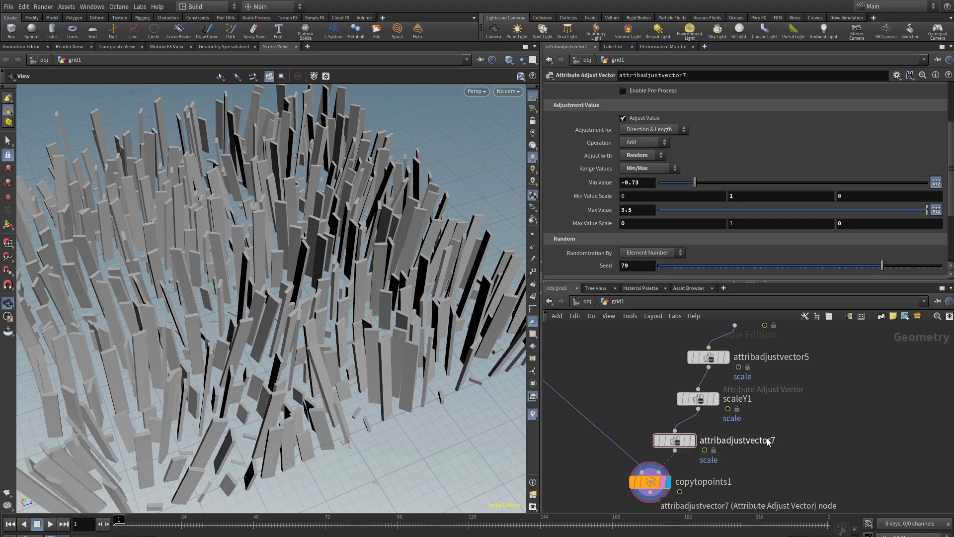
click(769, 440)
drag(778, 441, 605, 446)
text(scale)
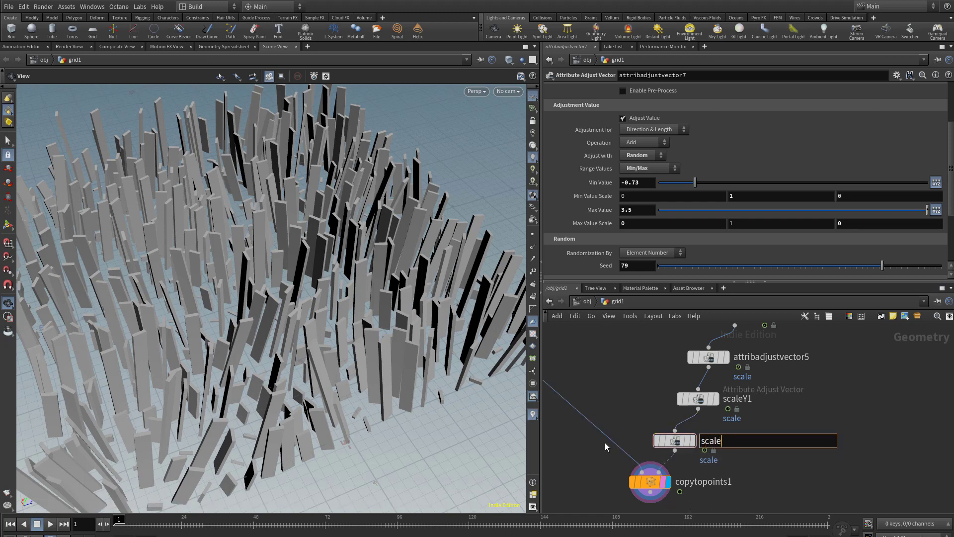
text(X1)
key(Return)
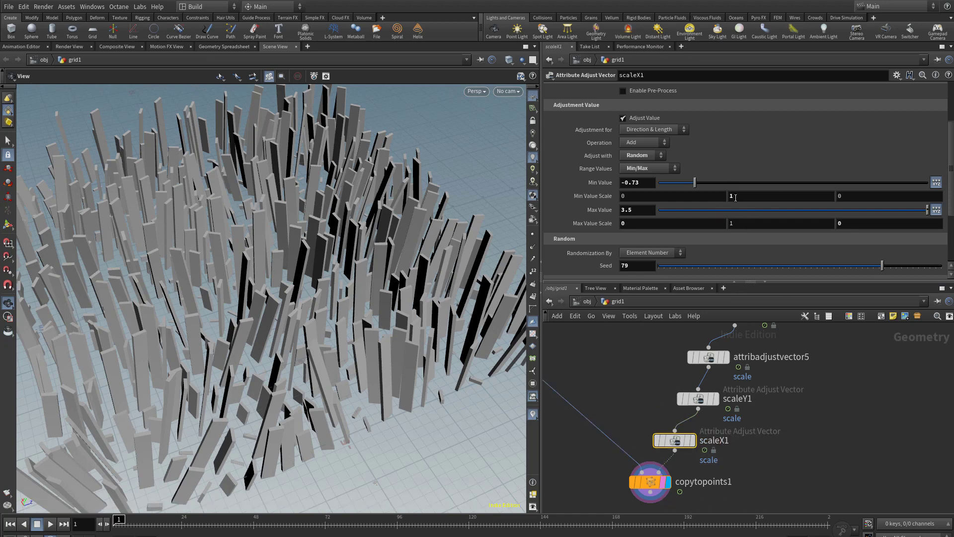
- Restrict scaleX1 to the X axis by setting both Min Value Scale and Max Value Scale to 1, 0, 0
click(638, 197)
text(1)
key(Tab)
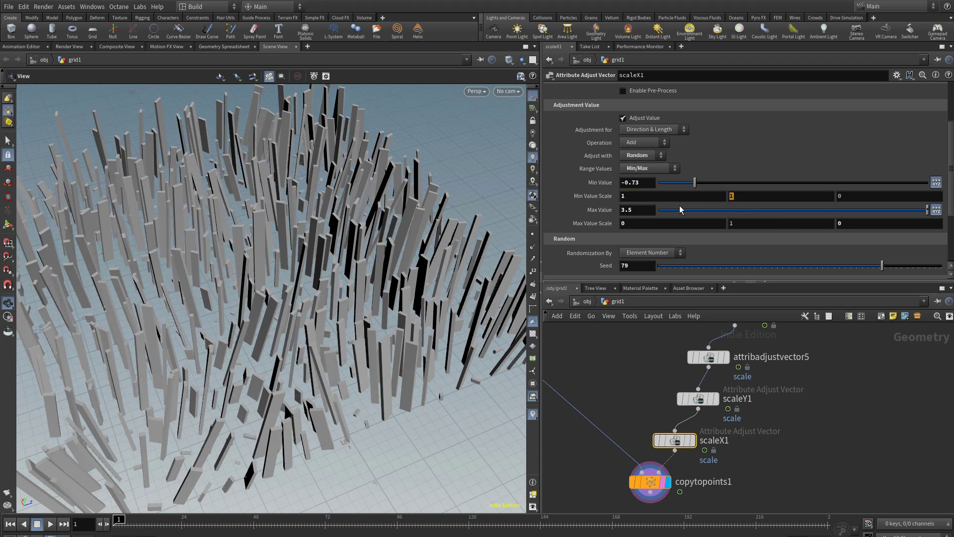
text(0)
key(Return)
text(1)
key(Tab)
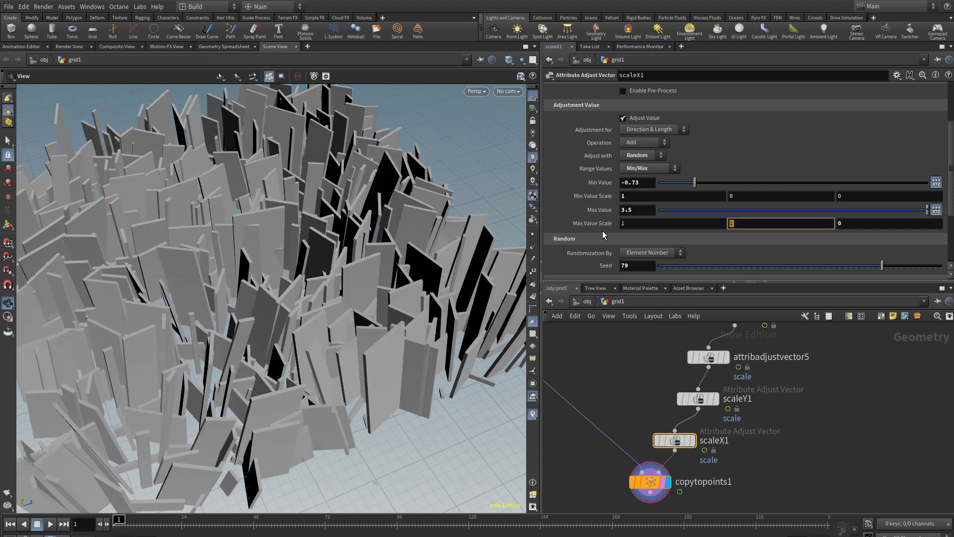
text(0)
key(Return)
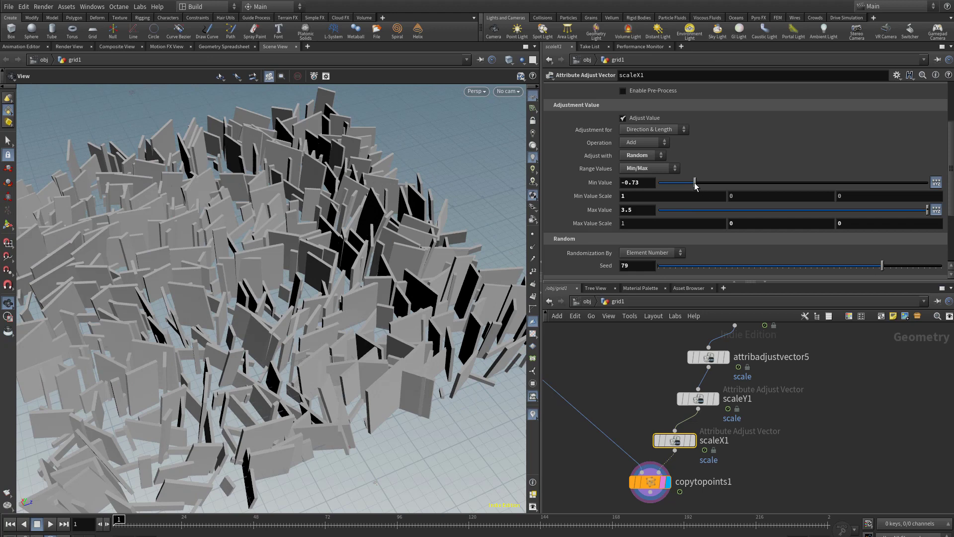
- Set the random range of scaleX1 to a Min Value of -0.601 and a Max Value of 0.893
mouse_move(693, 183)
mouse_down()
mouse_move(682, 185)
mouse_move(712, 184)
mouse_up()
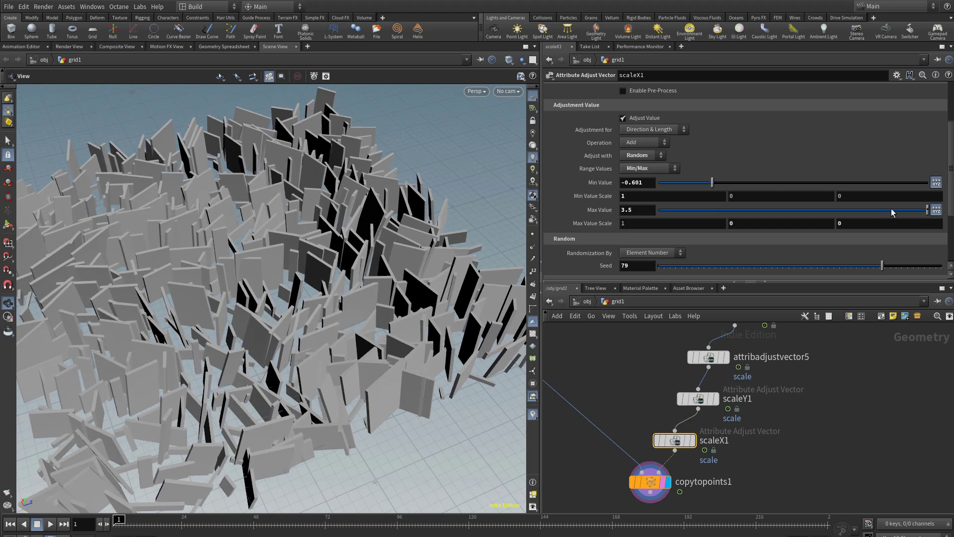
mouse_move(891, 209)
mouse_down()
mouse_move(878, 208)
mouse_move(887, 213)
mouse_up()
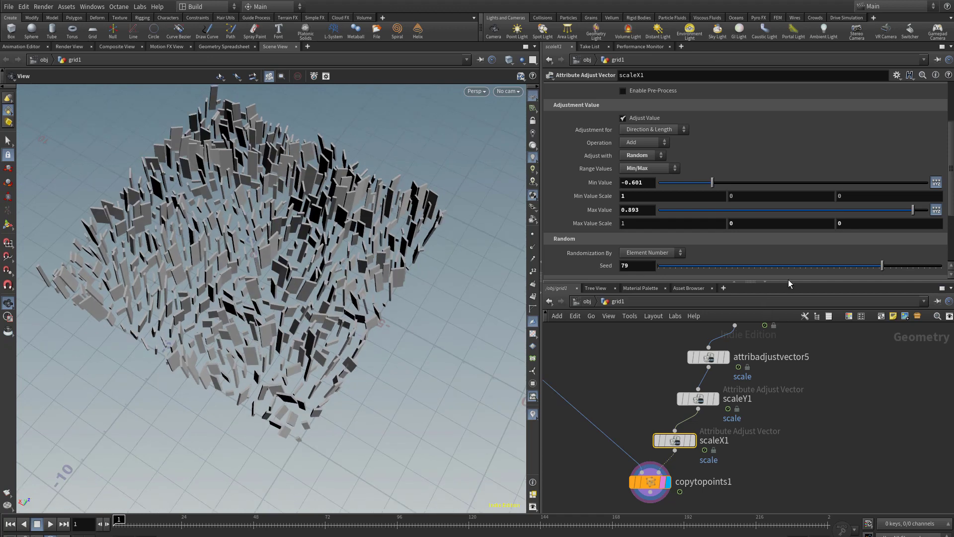
drag(788, 279, 788, 213)
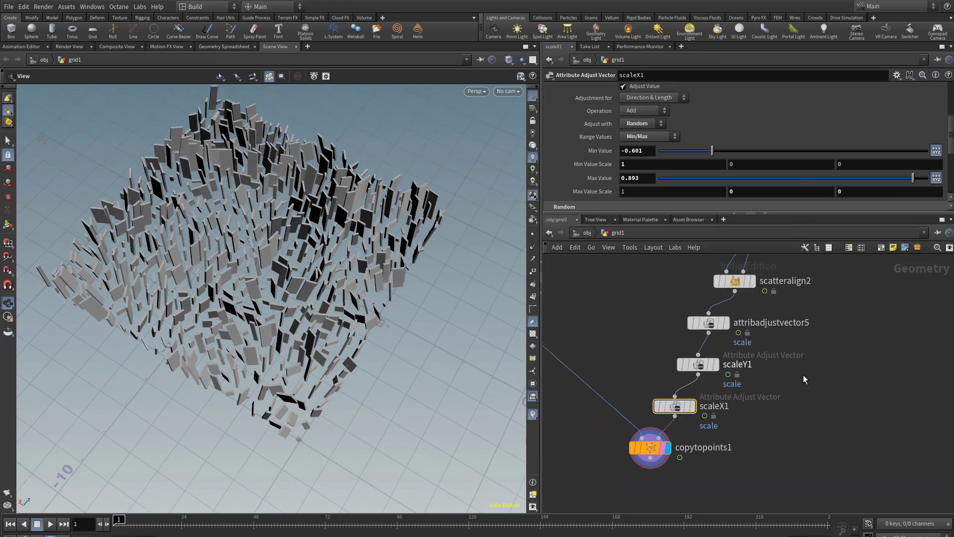
scroll(789, 380, down, 5)
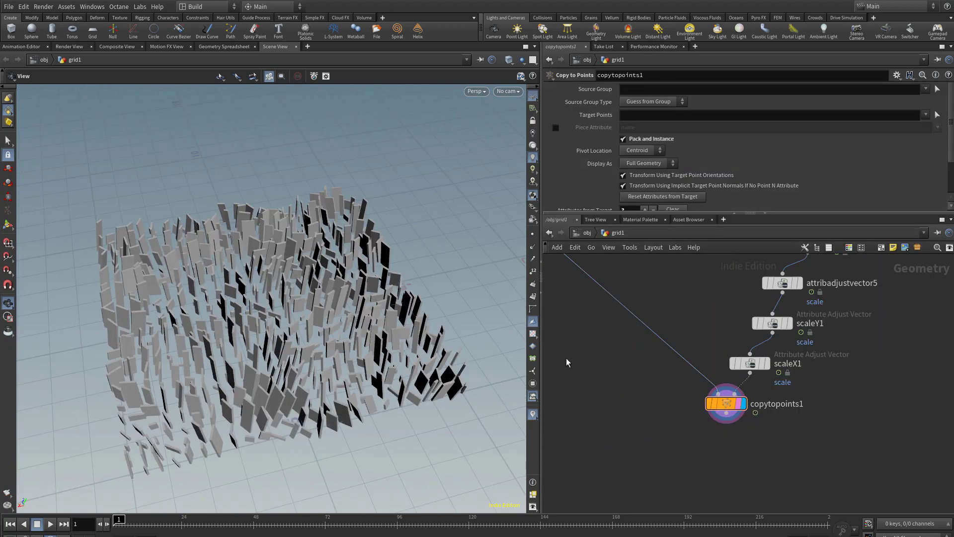
drag(318, 318, 275, 280)
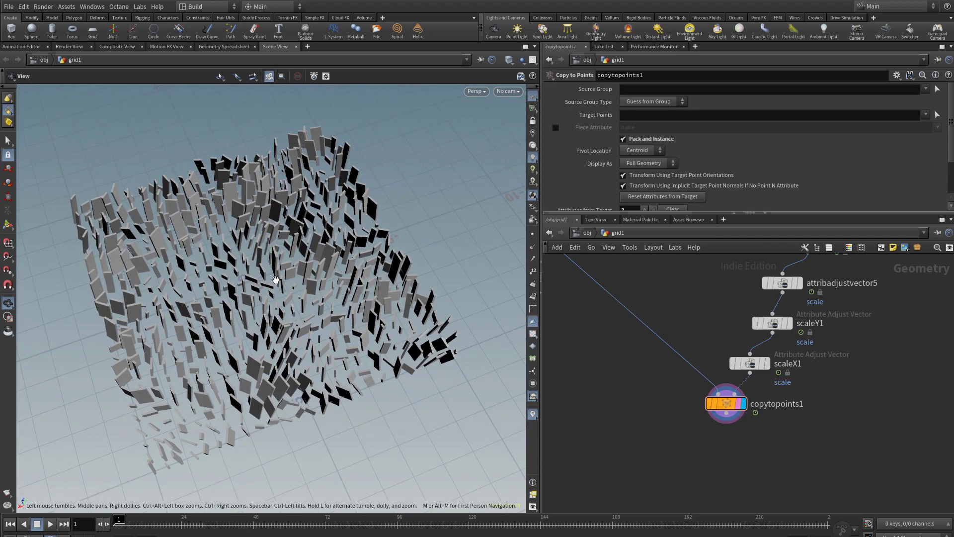